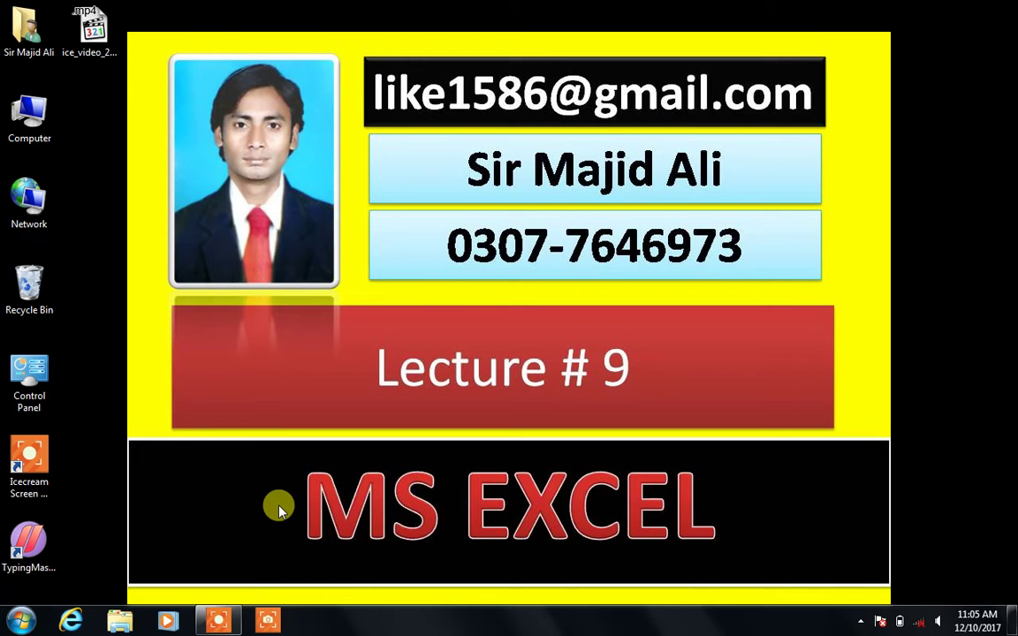
Launch Microsoft Office Excel 2007 from the Start menu by searching for EXCEL.
left_click(21, 621)
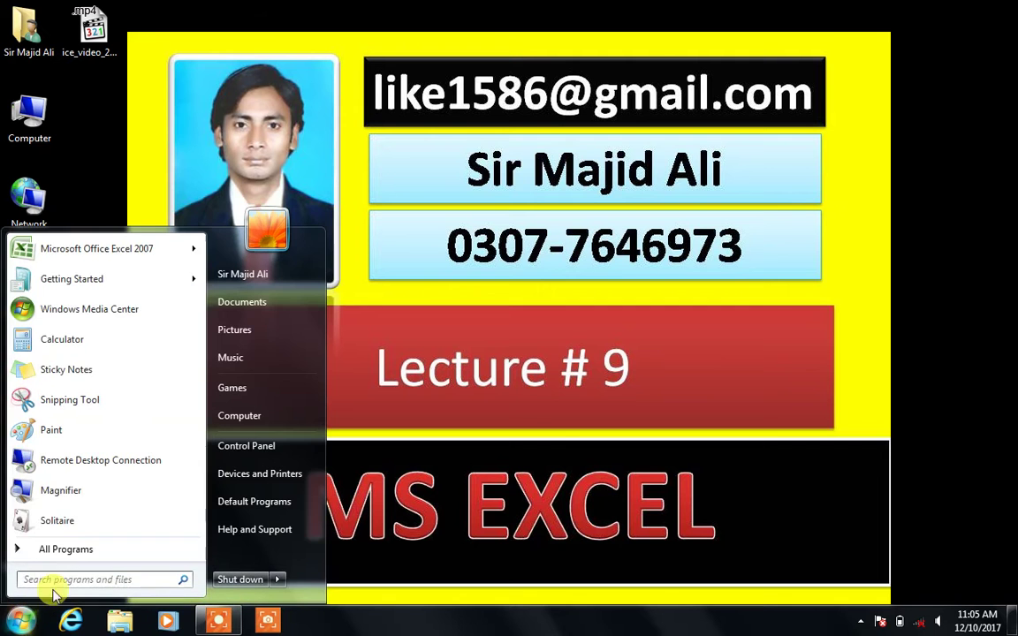
left_click(79, 548)
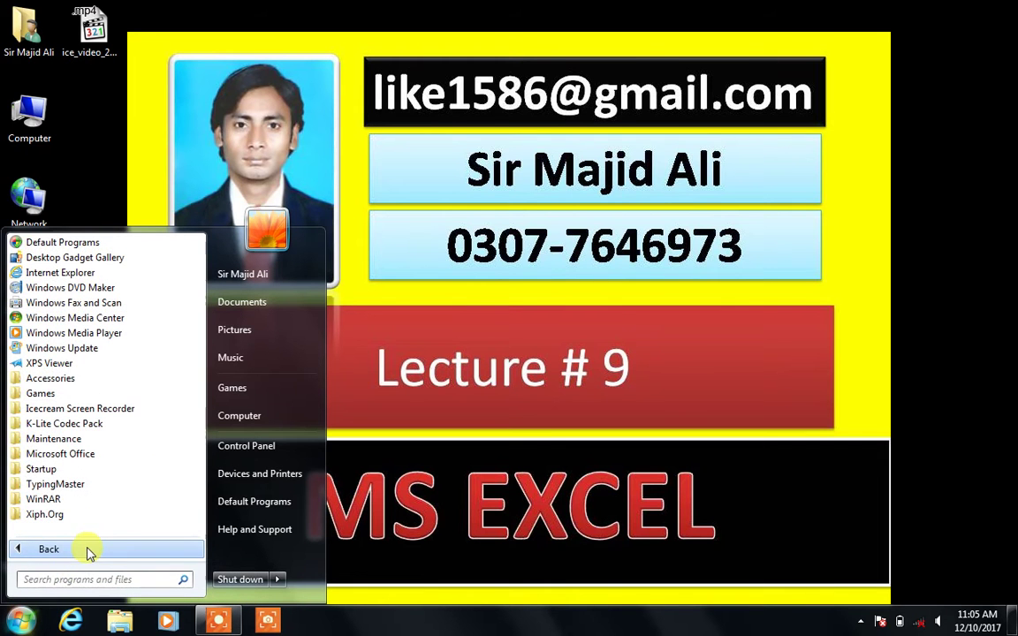
type("EXCEL")
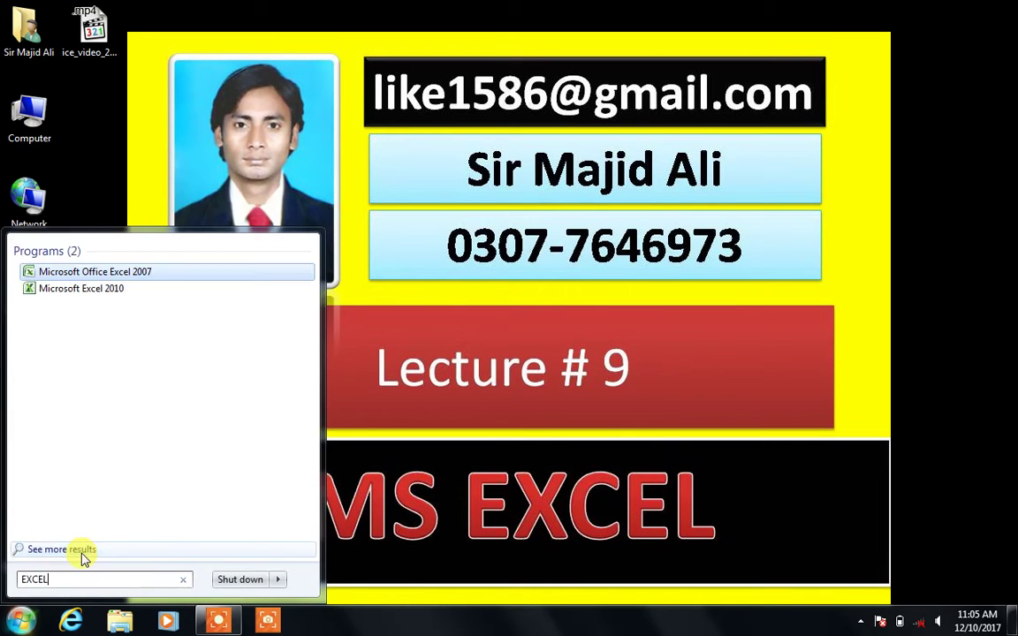
left_click(146, 272)
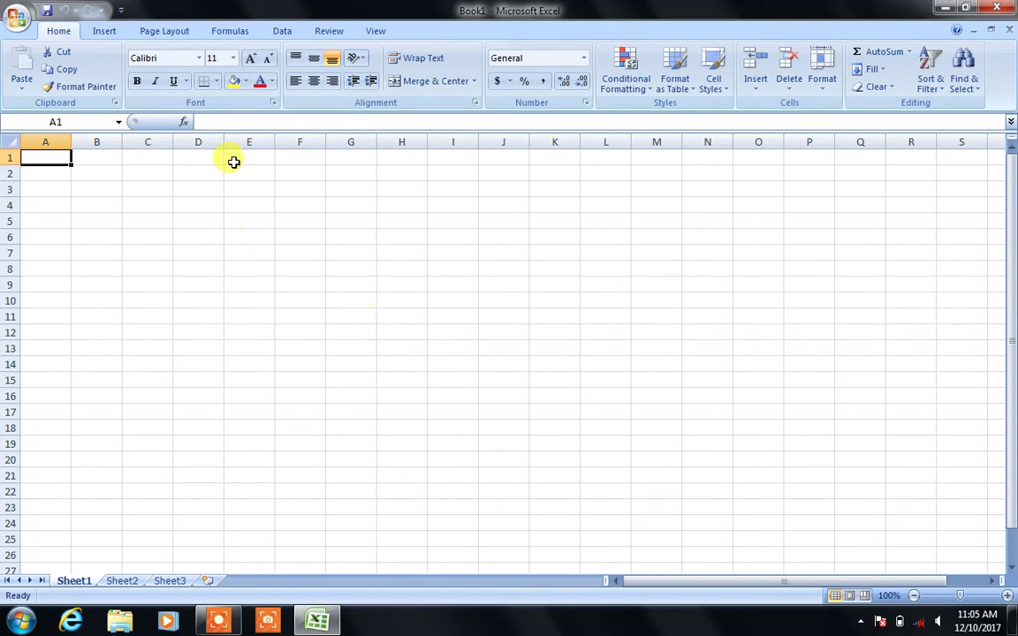
Merge and centre E3:O8 and type the title BUDGET SHEET into it.
mouse_move(231, 189)
left_mouse_down()
mouse_move(720, 240)
mouse_move(738, 266)
left_mouse_up()
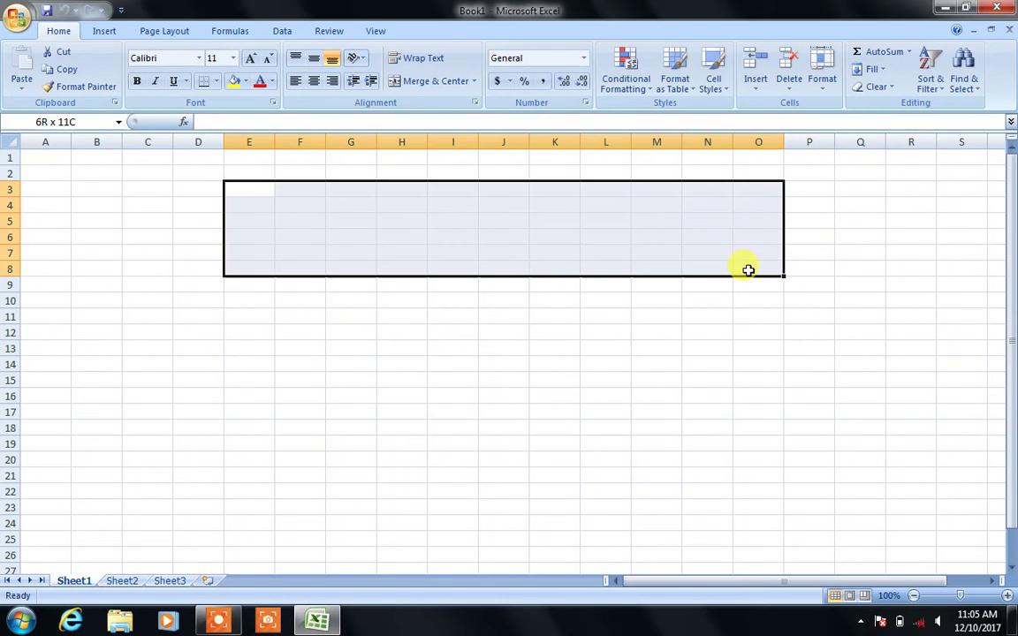
left_click(453, 90)
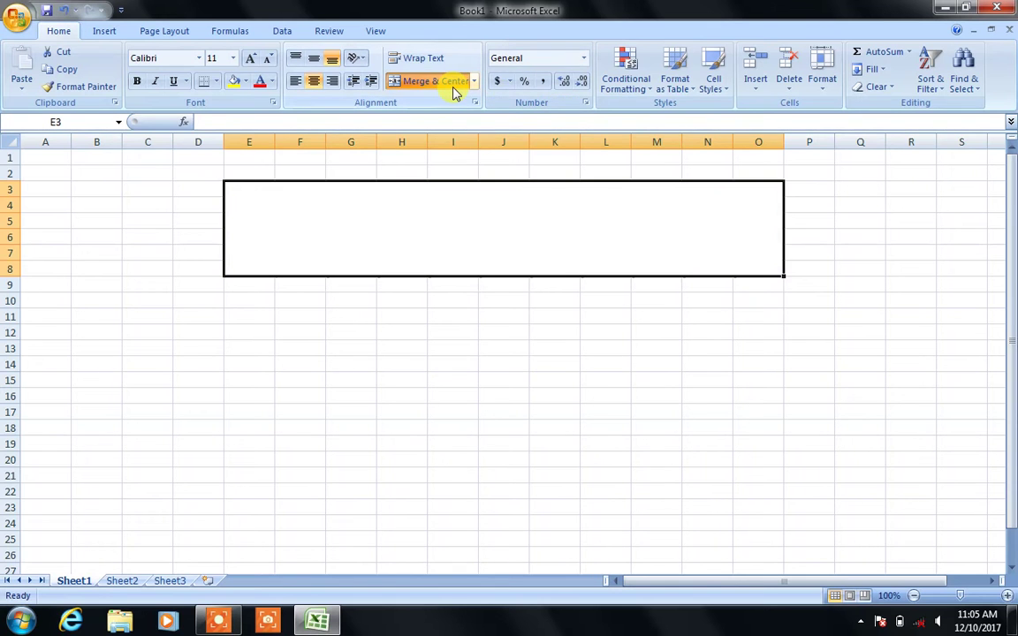
type("bU")
key("BackSpace")
key("BackSpace")
type("BUDGET sHE")
key("BackSpace")
key("BackSpace")
key("BackSpace")
type("SHE")
key("BackSpace")
key("BackSpace")
key("BackSpace")
type("SHEET")
key("Return")
Increase the BUDGET SHEET title's font size to 72.
left_click(533, 216)
left_click(251, 58)
left_click(251, 58)
left_click(251, 58)
left_click(251, 58)
left_click(250, 58)
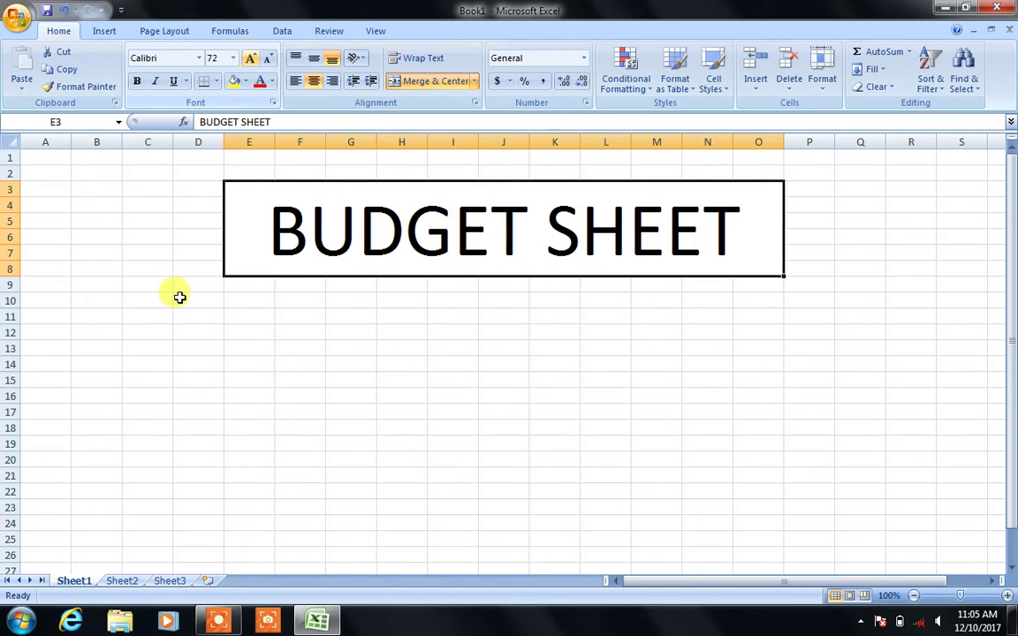
left_click(108, 309)
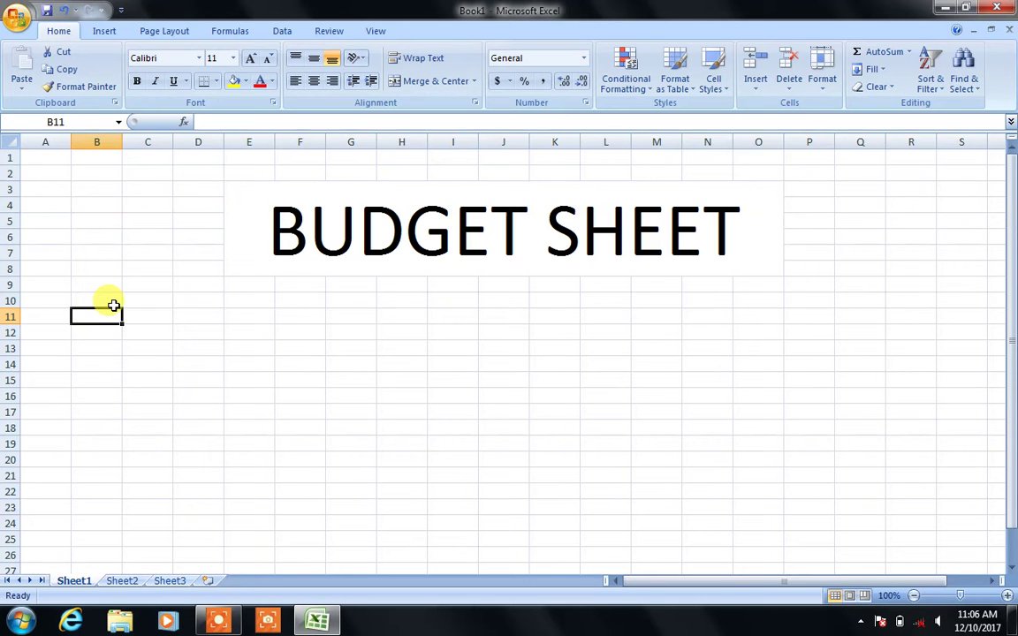
Enter the heading Date in B10 and the first day 1 in B11.
left_click(95, 303)
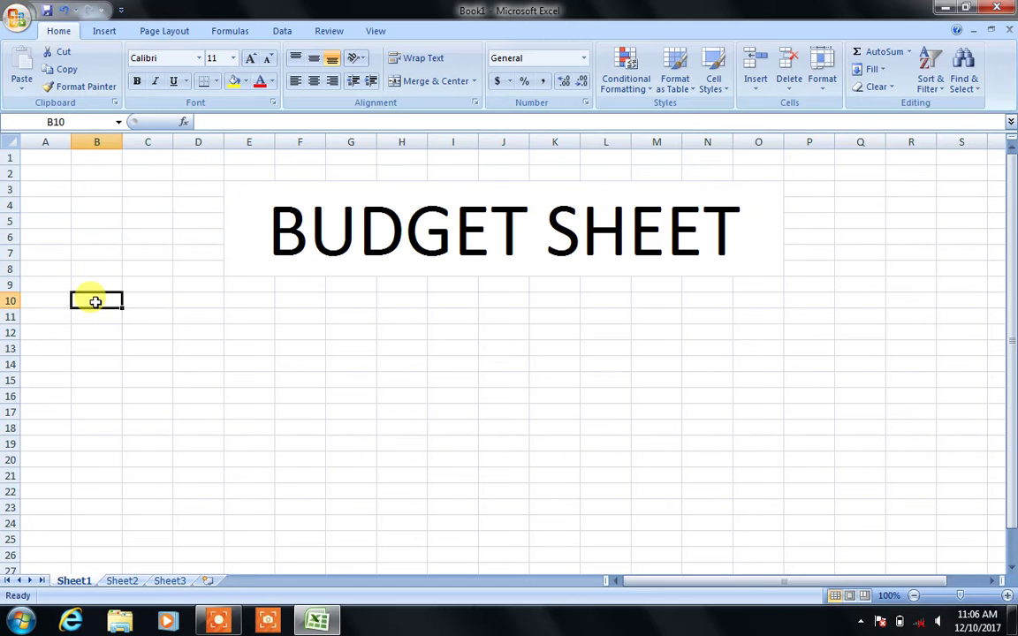
type("dATE")
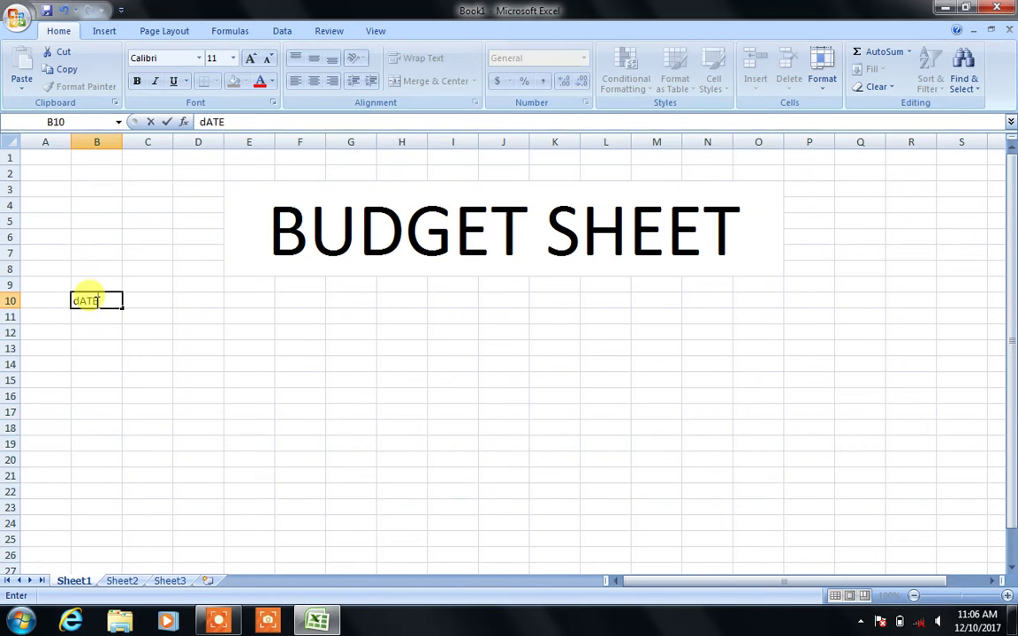
key("Return")
left_click(95, 302)
left_click(97, 316)
type("1")
key("Tab")
Fill a day series down column B to 31 and delete the surplus 32 in B42.
left_click(99, 319)
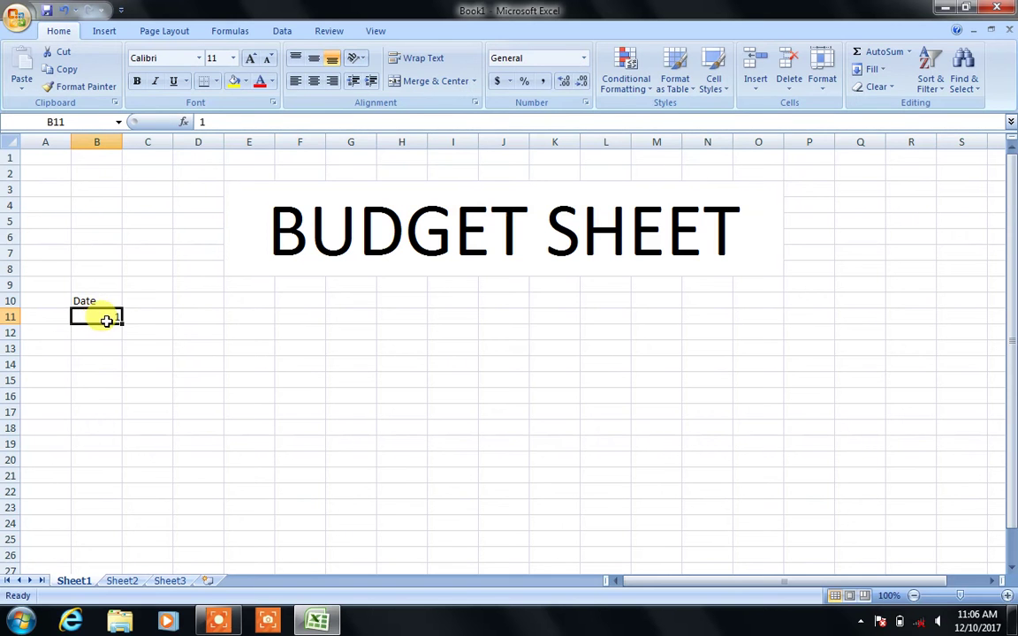
mouse_move(121, 323)
left_mouse_down()
mouse_move(109, 476)
mouse_move(121, 73)
mouse_move(111, 408)
left_mouse_up()
left_click(135, 413)
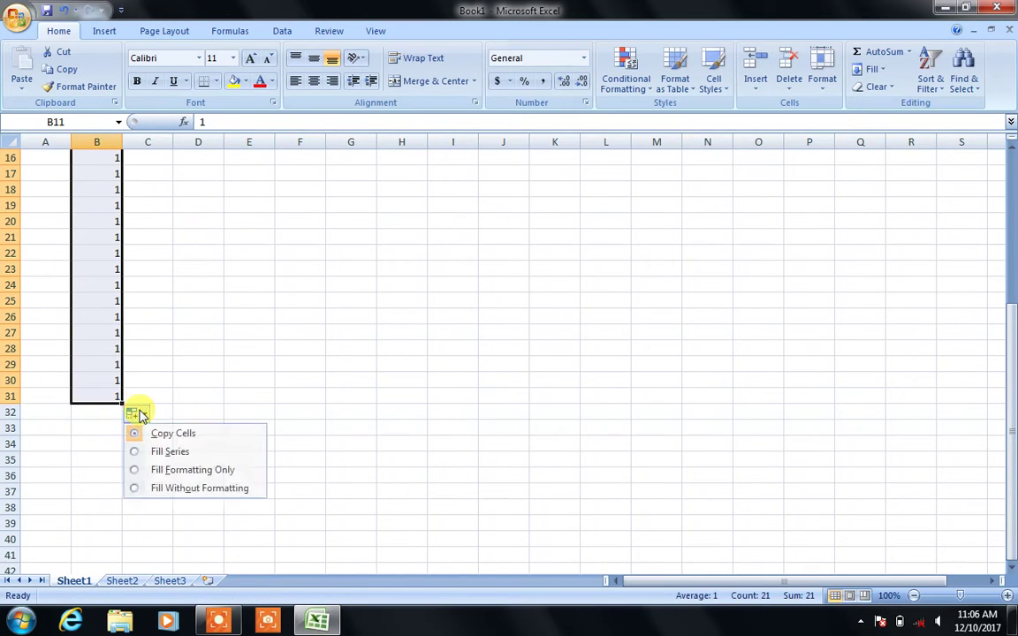
scroll(156, 450, "up", 2)
left_click(155, 451)
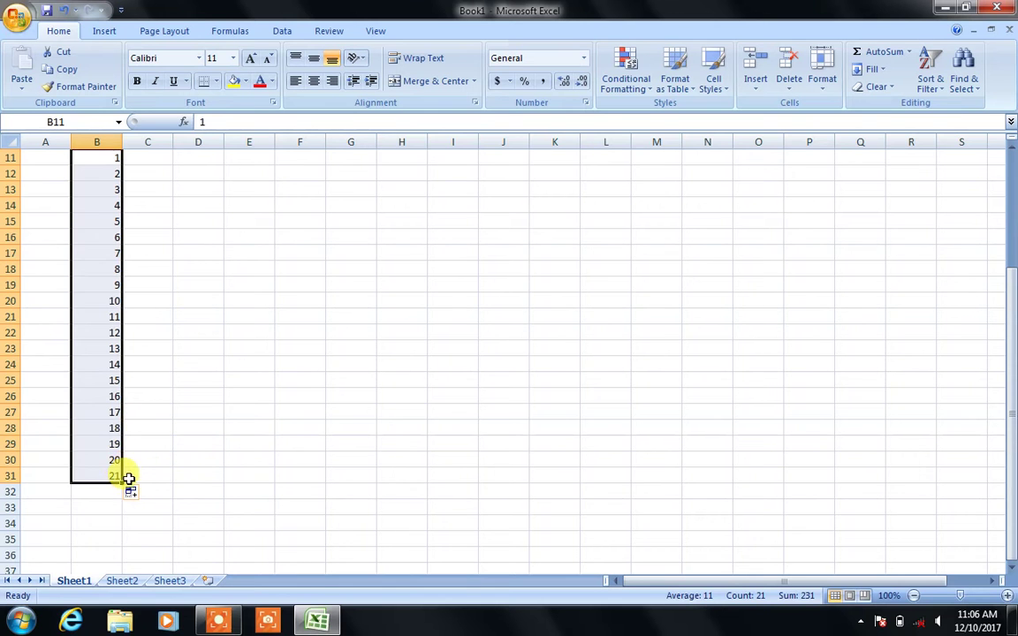
left_click_drag(123, 484, 130, 180)
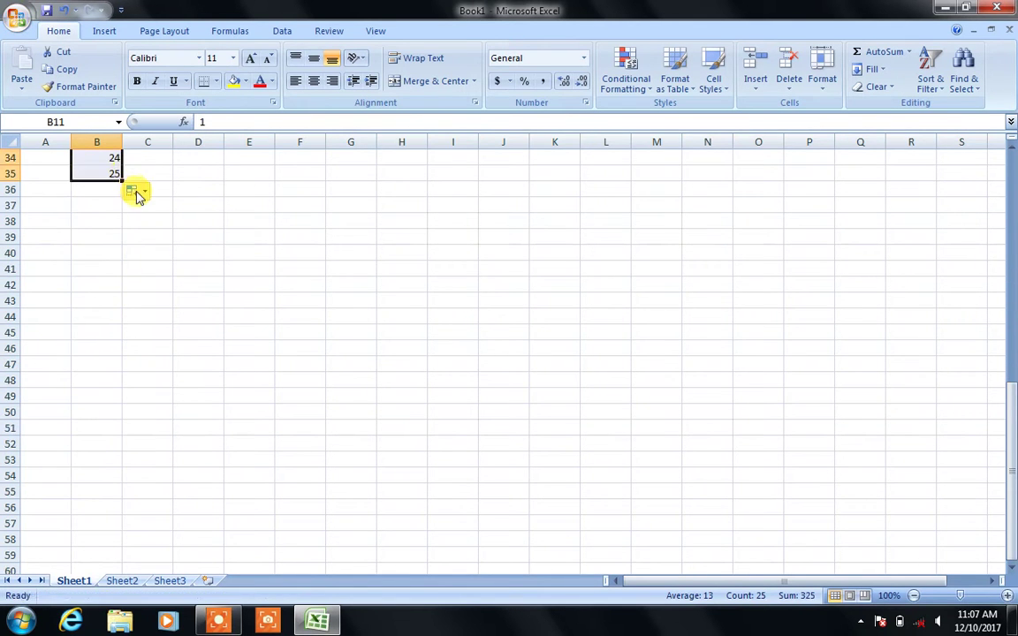
left_click(138, 192)
left_click(152, 229)
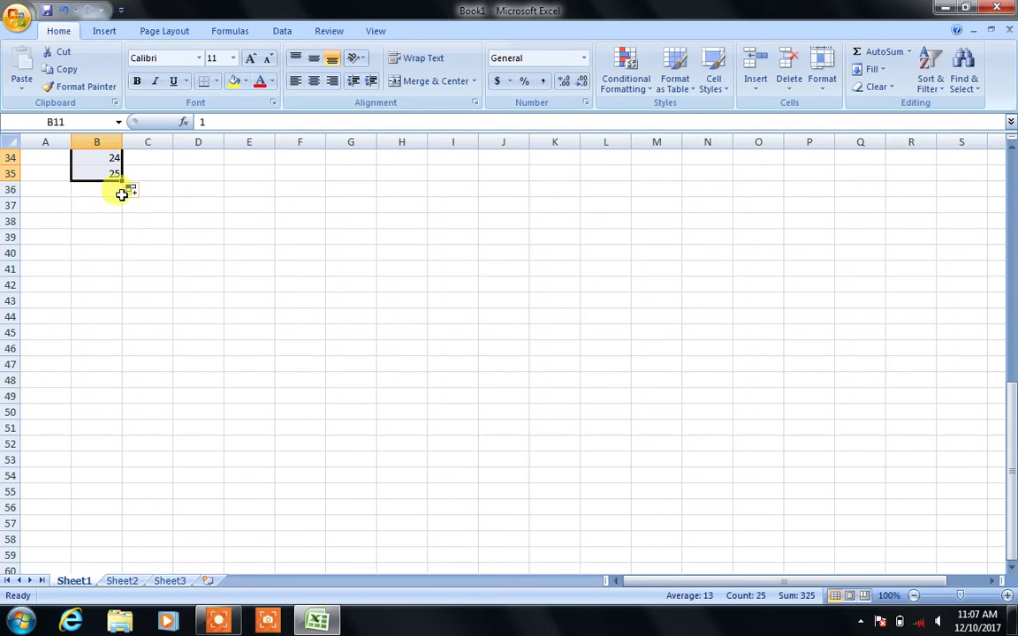
left_click_drag(123, 194, 117, 290)
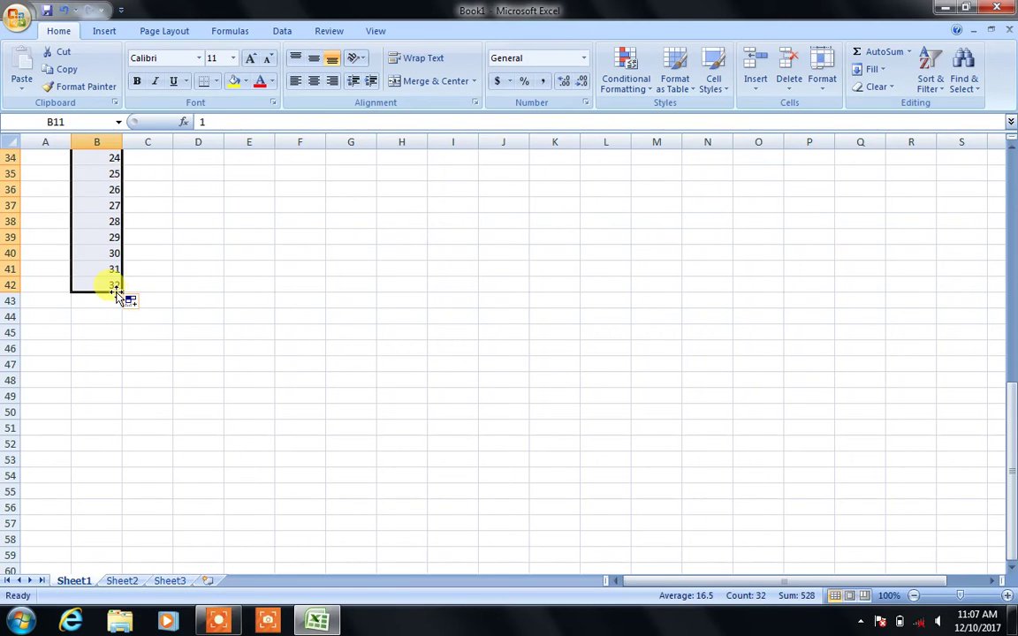
left_click(115, 284)
key("Delete")
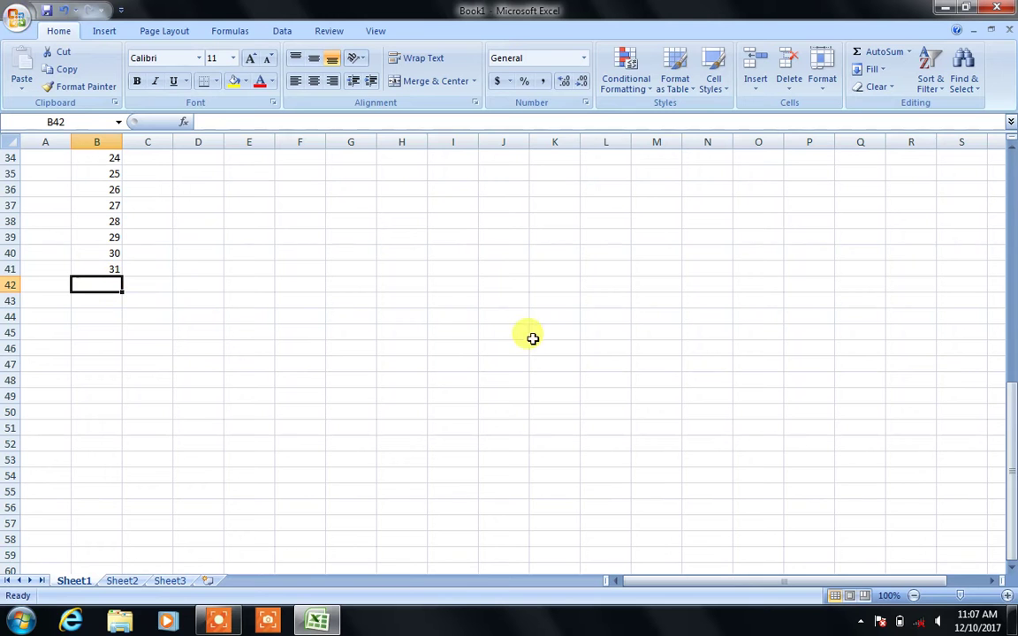
left_click_drag(1012, 452, 1011, 220)
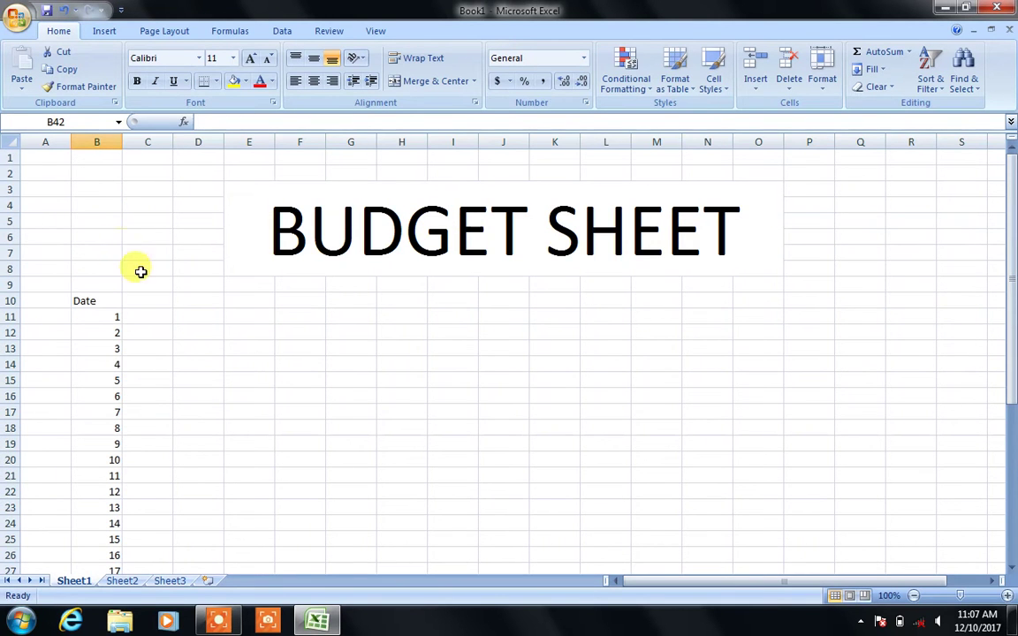
Enter the Monthly Income heading in C10, autofit column C, and enter 40000 in C11.
left_click(147, 301)
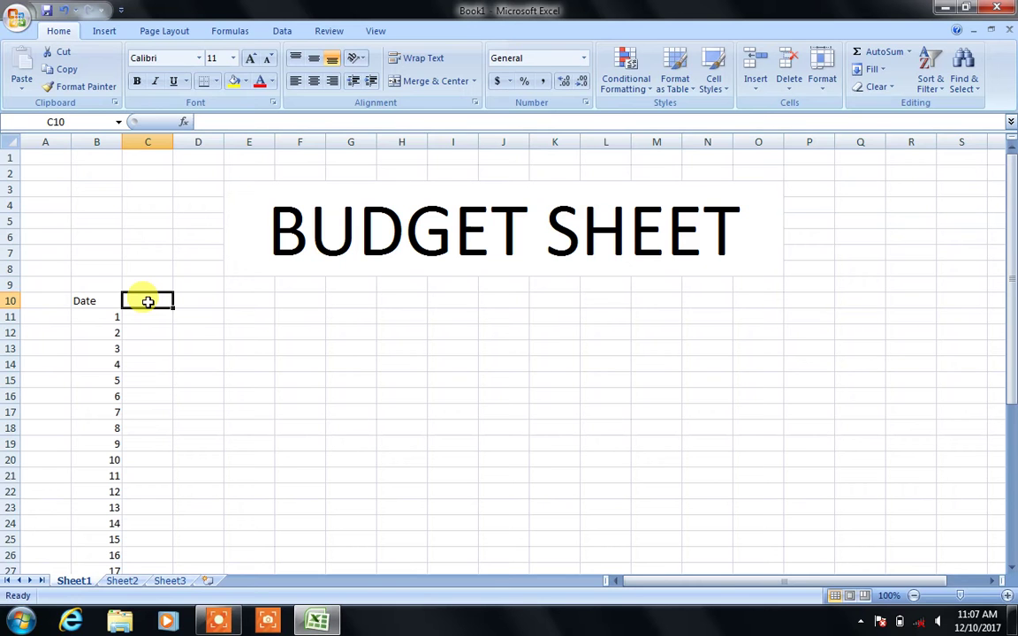
type("mont")
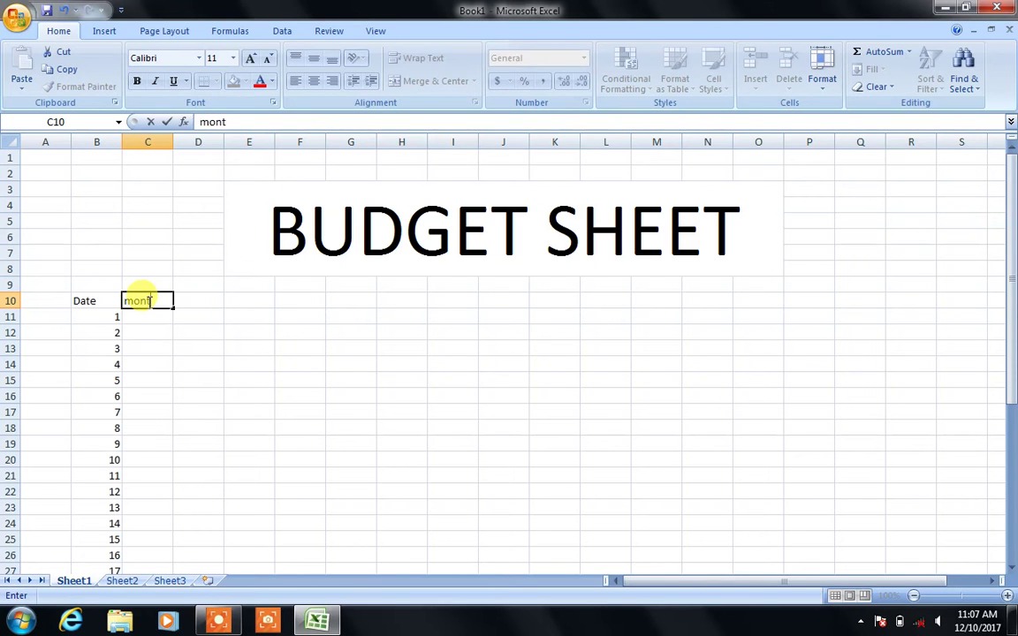
key("BackSpace")
key("BackSpace")
type("o")
type("onn")
key("BackSpace")
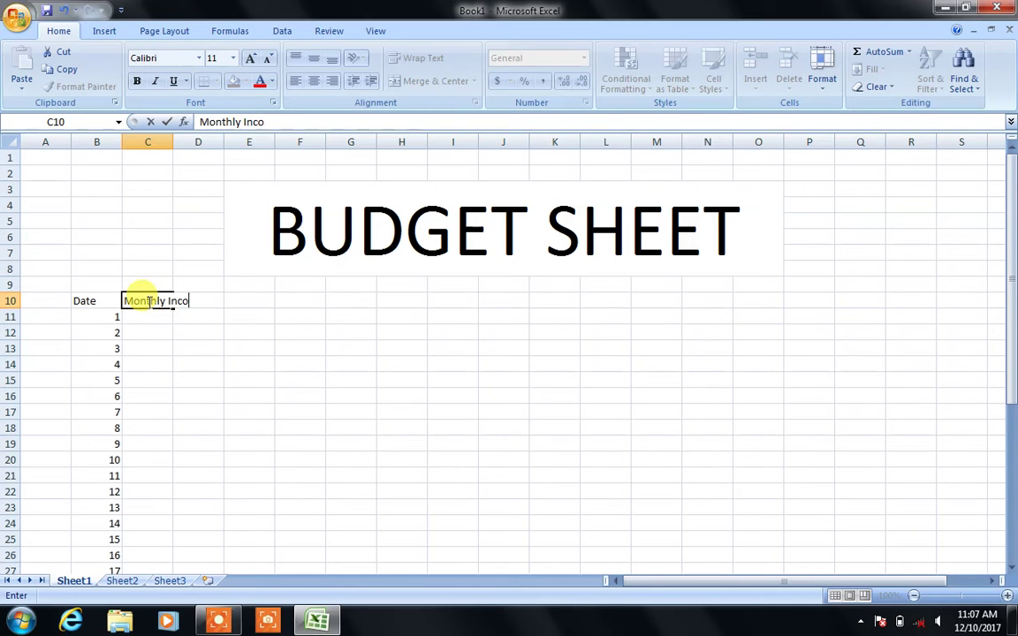
key("Return")
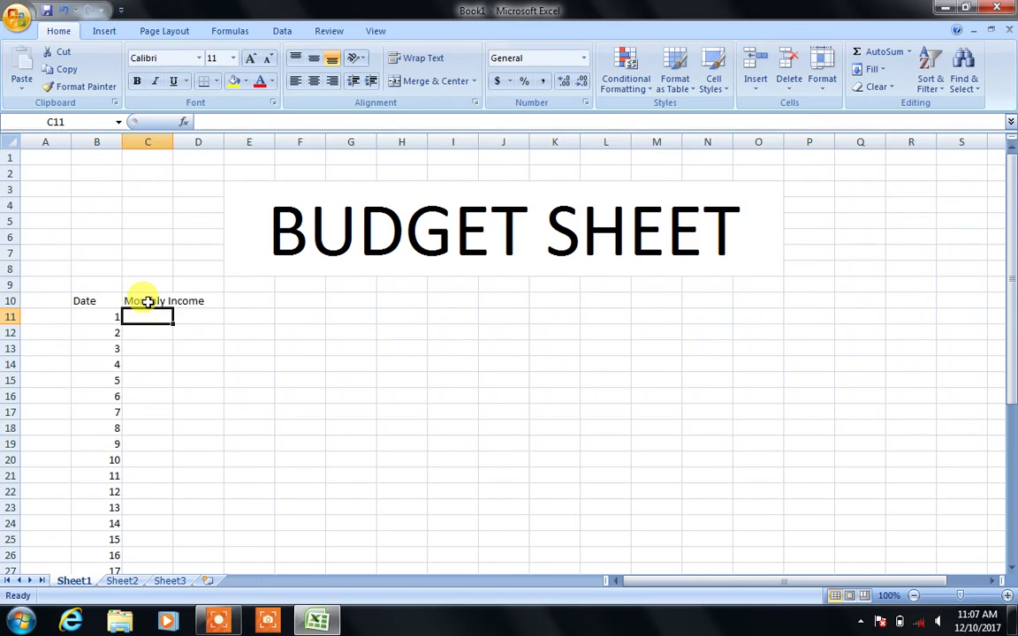
double_click(173, 141)
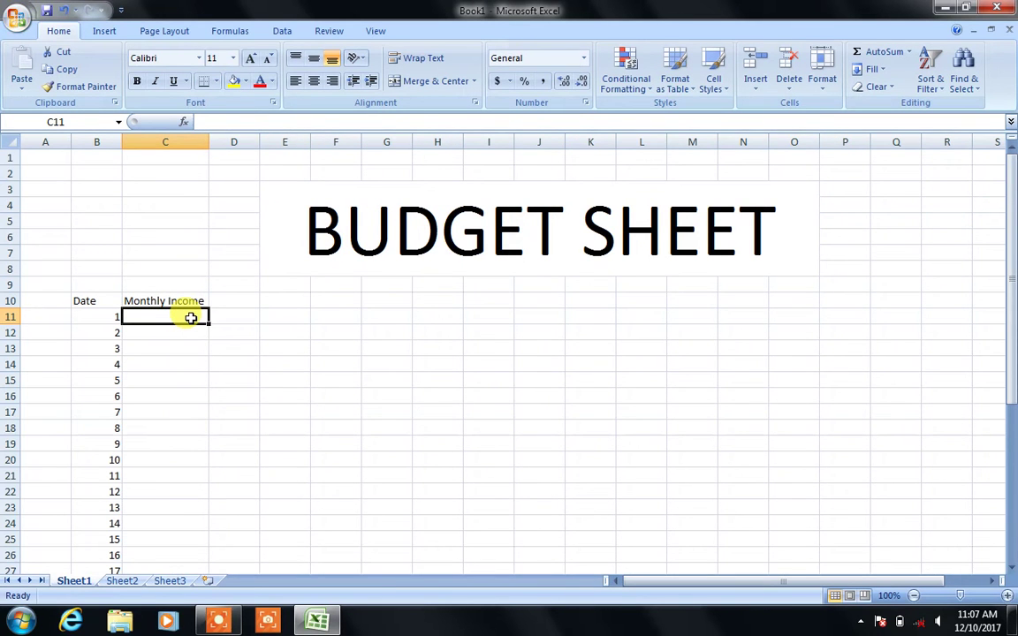
type("40")
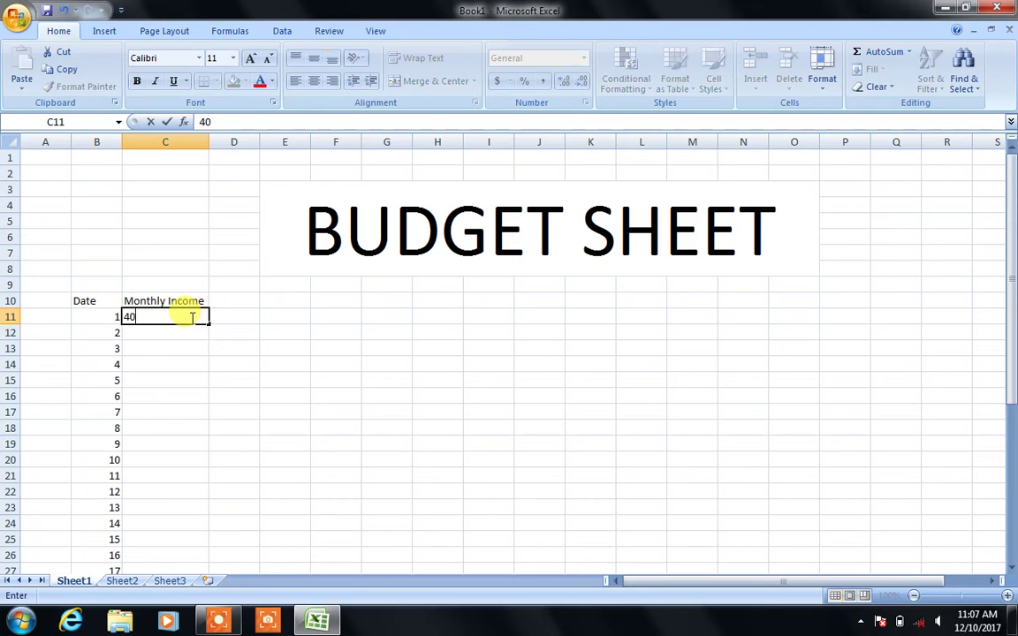
type("000")
key("Tab")
Merge C11:C41, middle-align the 40000 and enlarge it to font size 22.
double_click(190, 317)
left_click(221, 315)
left_click_drag(187, 316, 167, 609)
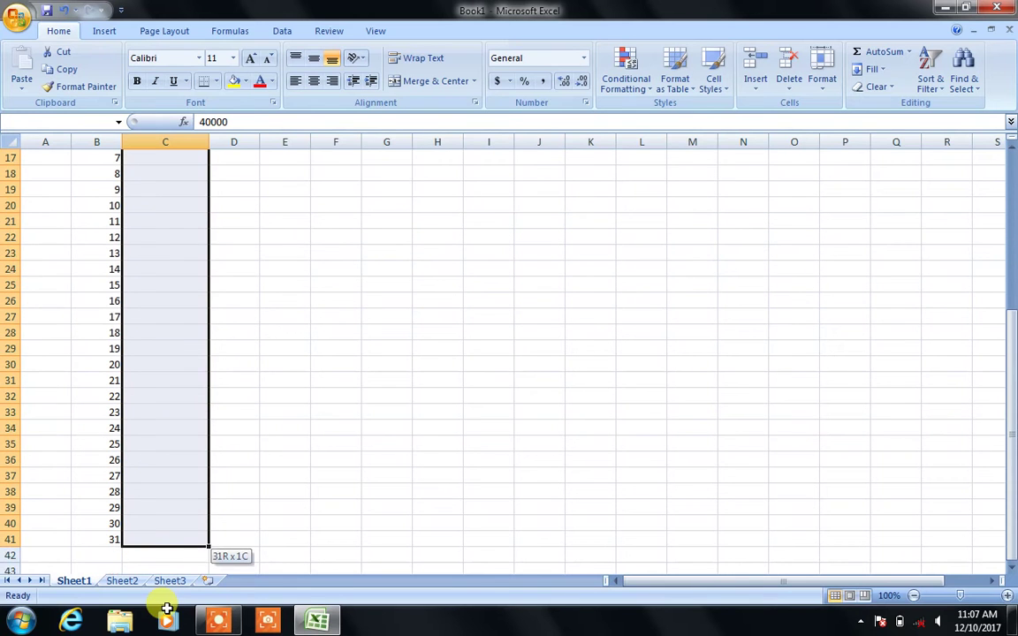
left_click_drag(167, 608, 168, 539)
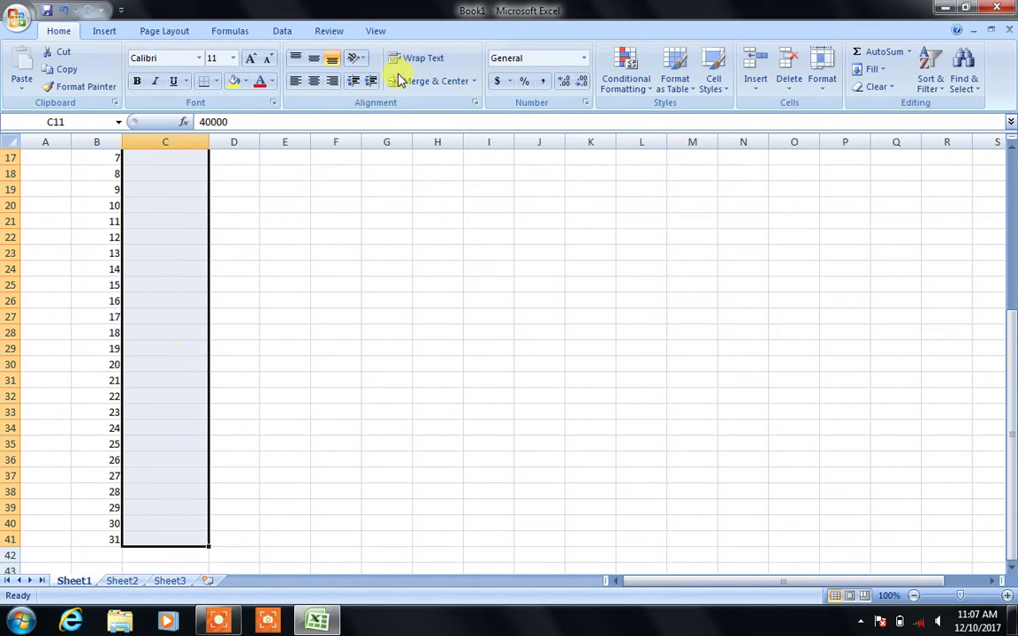
left_click(432, 82)
left_click(312, 62)
left_click(251, 60)
left_click(251, 60)
left_click(250, 60)
left_click(250, 60)
left_click(251, 60)
left_click(251, 60)
left_click(252, 300)
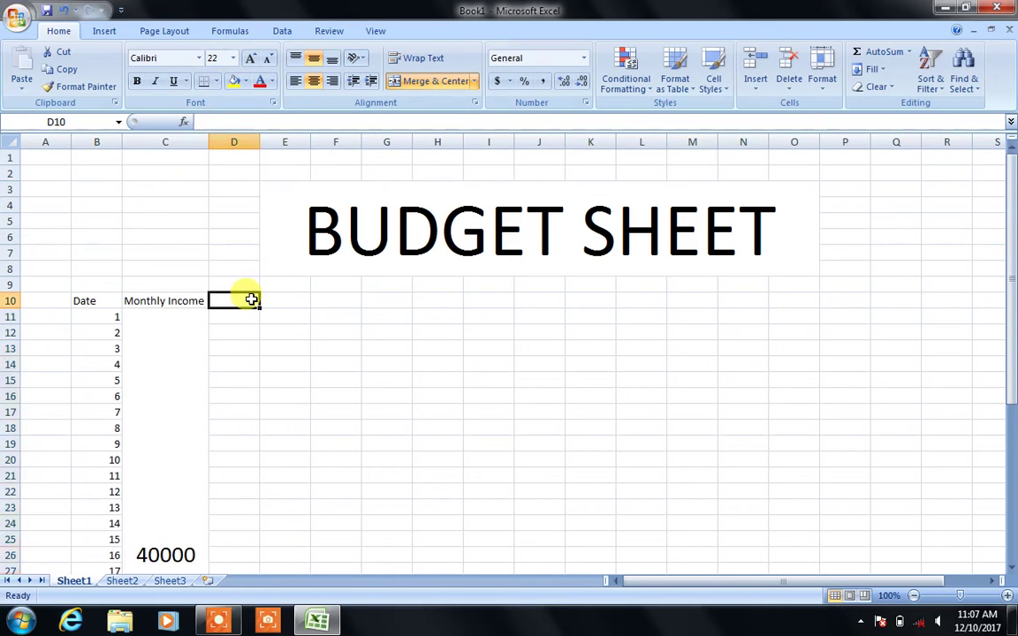
Add the Personal Expense heading in D10, autofit column D, and put Amount in E10.
type("Personal Expe")
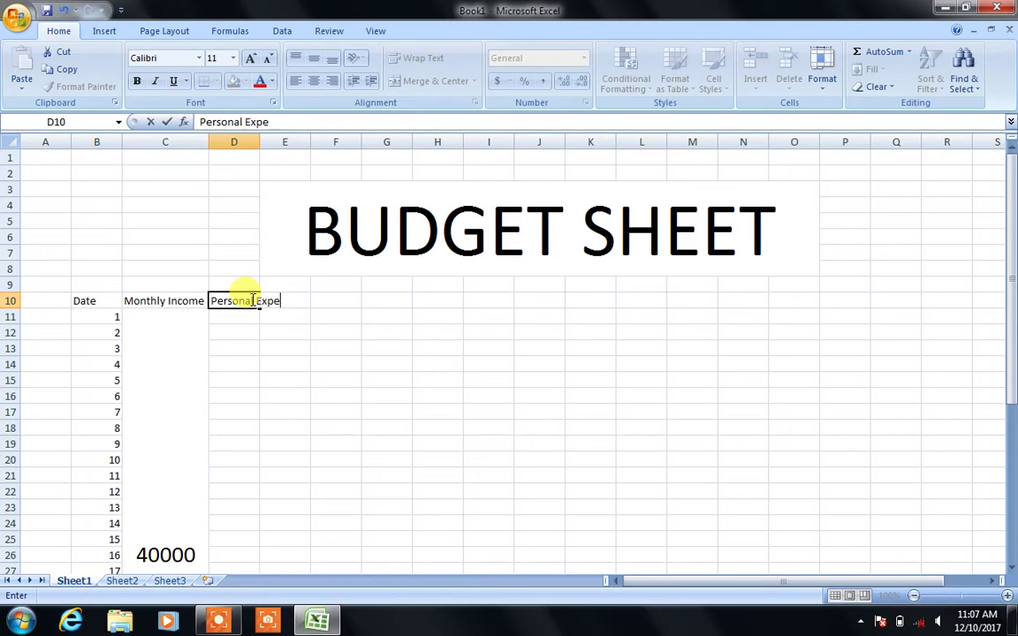
key("Return")
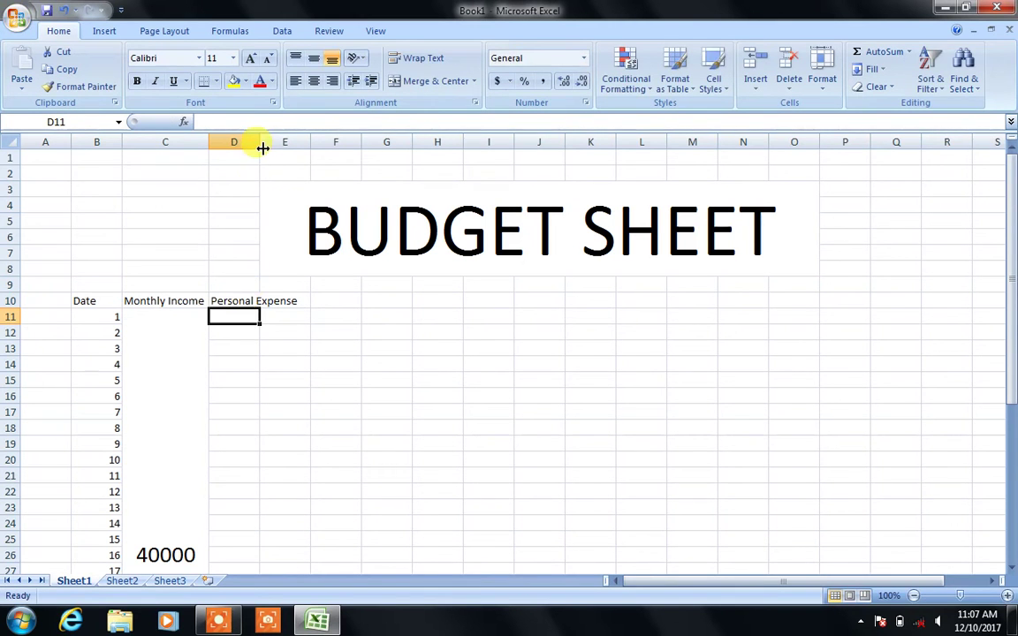
double_click(260, 143)
left_click(325, 311)
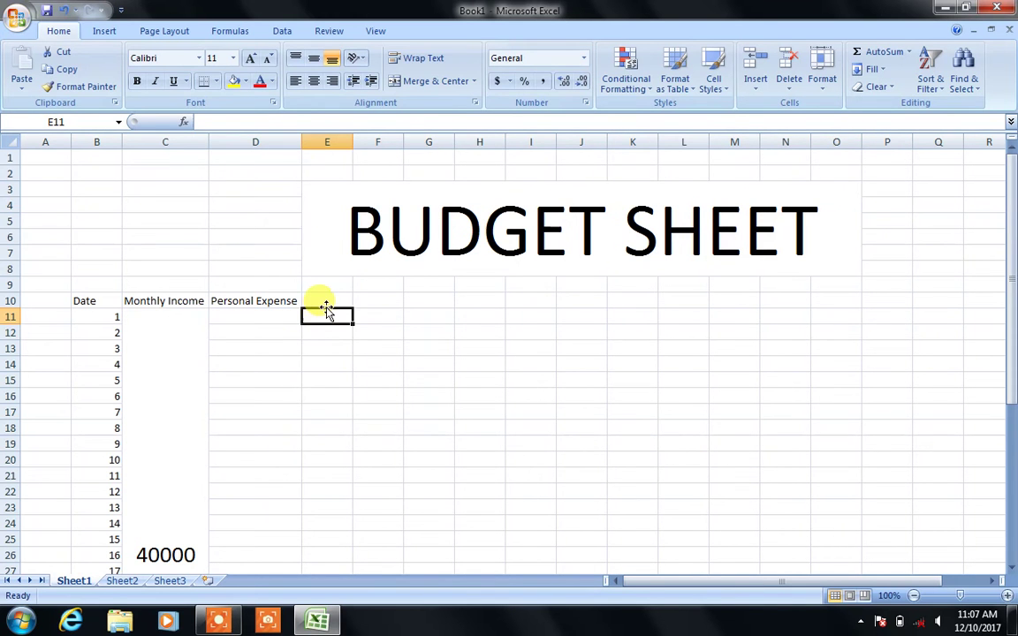
left_click(315, 281)
left_click(325, 302)
type("A")
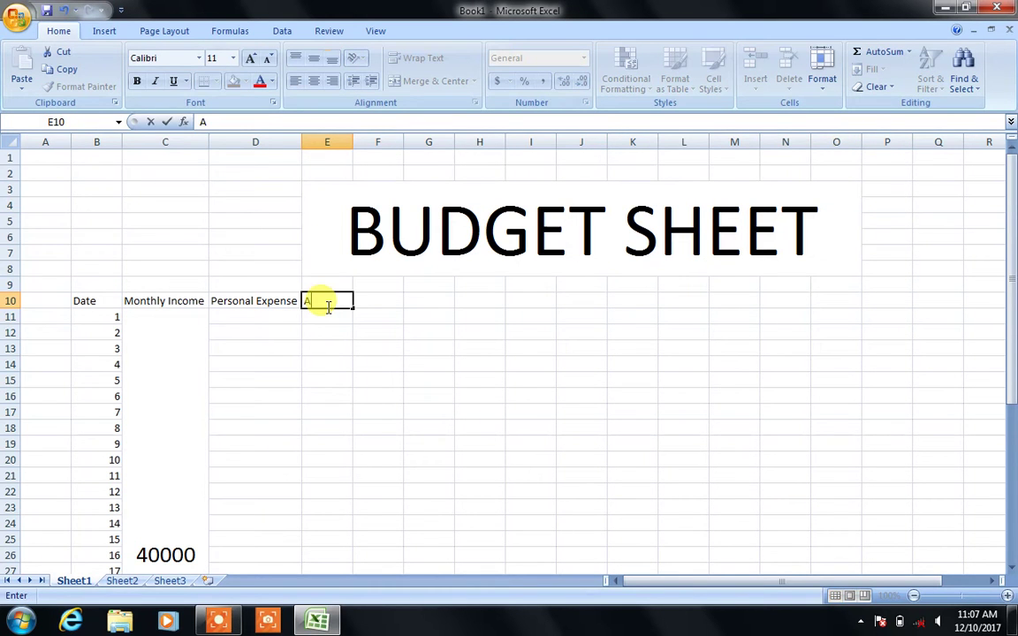
key("BackSpace")
type("Amount")
key("Tab")
Add the headings Items, Amount, items and Amount in F10:I10.
type("Items")
key("Tab")
type("Amount")
key("Tab")
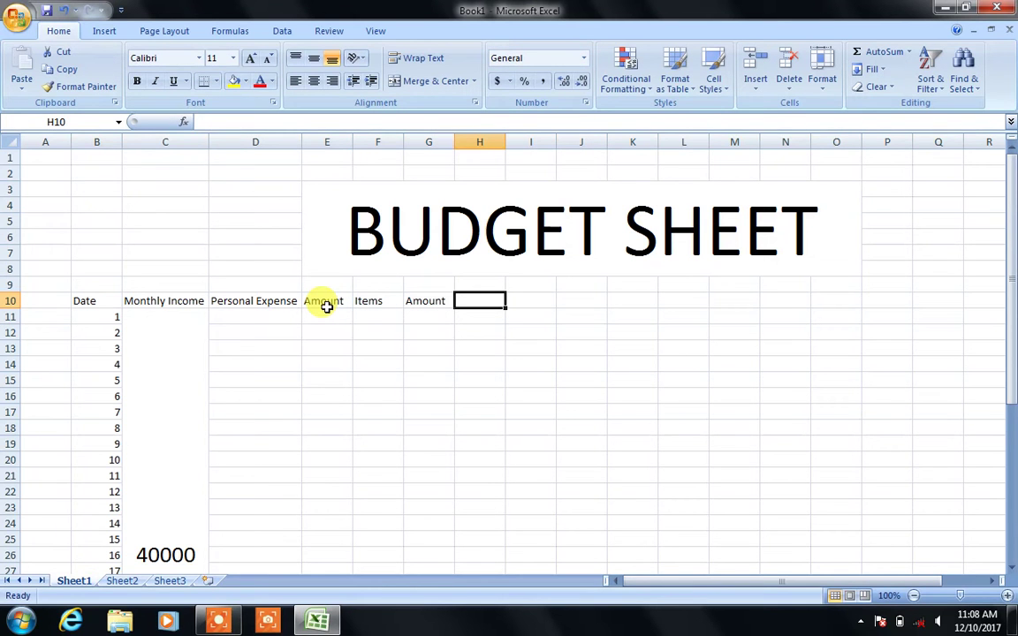
type("item")
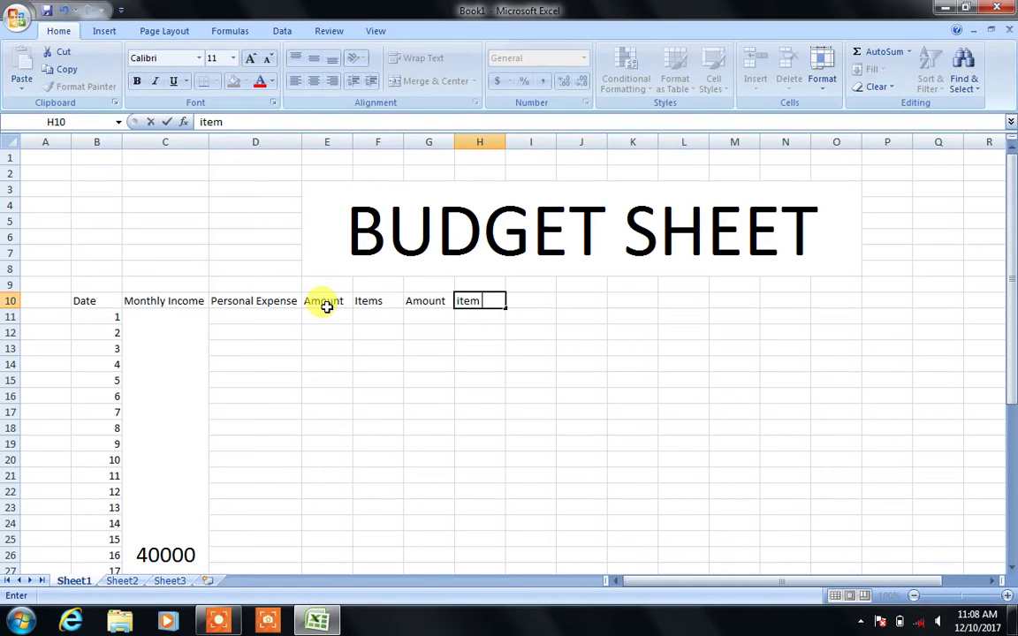
type("s")
key("Tab")
type("Amount")
key("Tab")
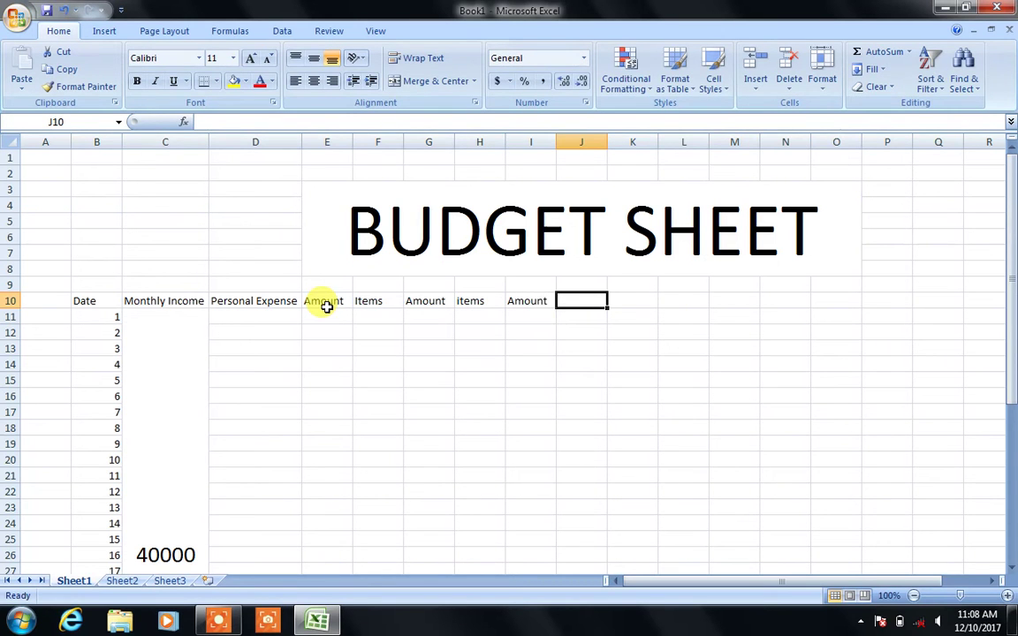
Add the headings Elec Bill, Gas, Cable, Net and H_Rent in J10:N10.
left_click(175, 330)
left_click(251, 312)
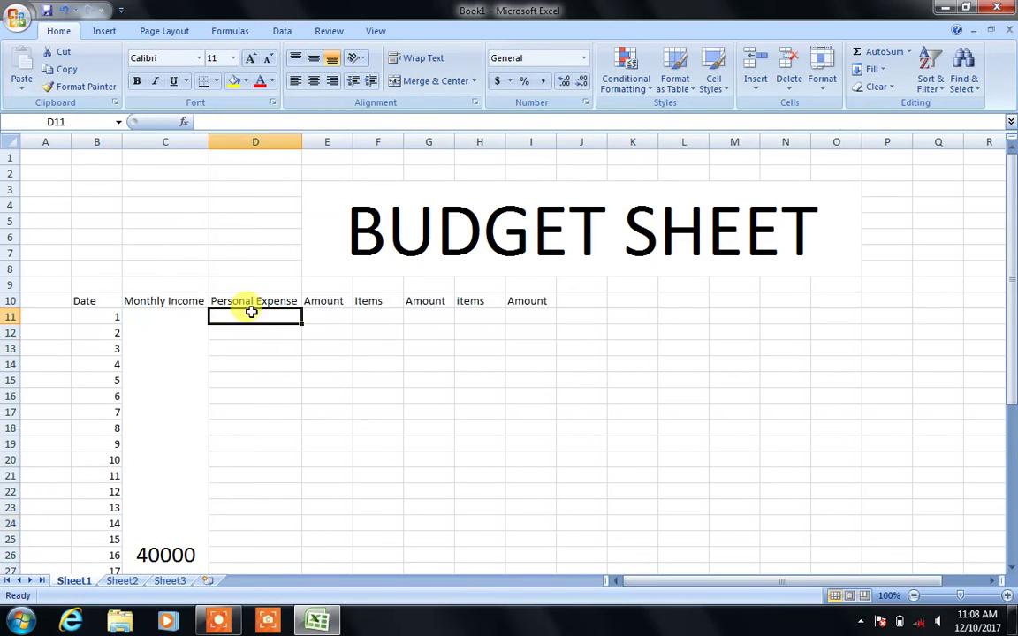
left_click(370, 316)
left_click(437, 318)
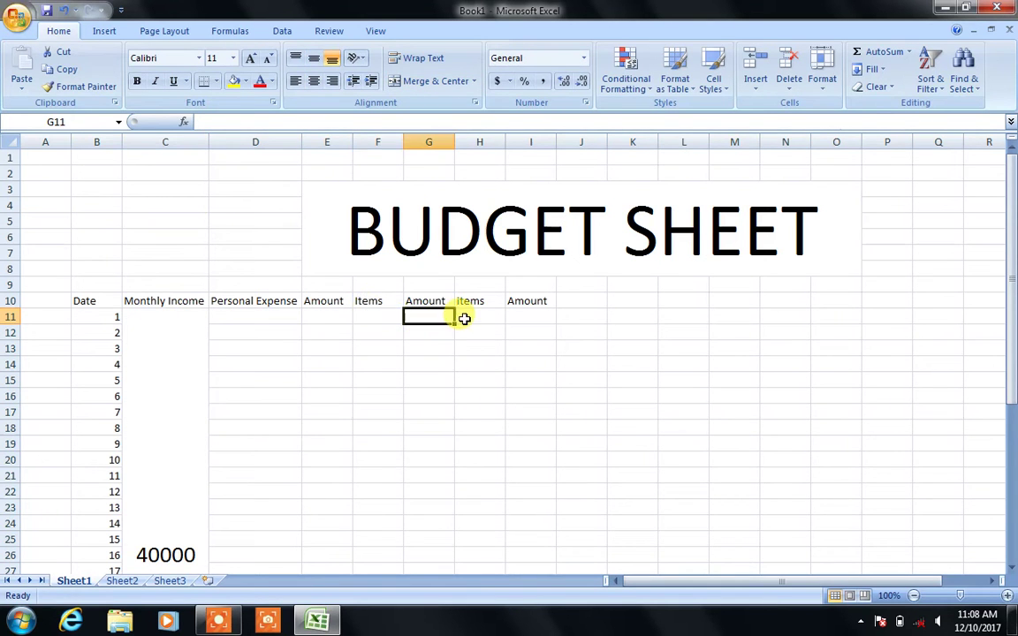
left_click(526, 315)
left_click(561, 299)
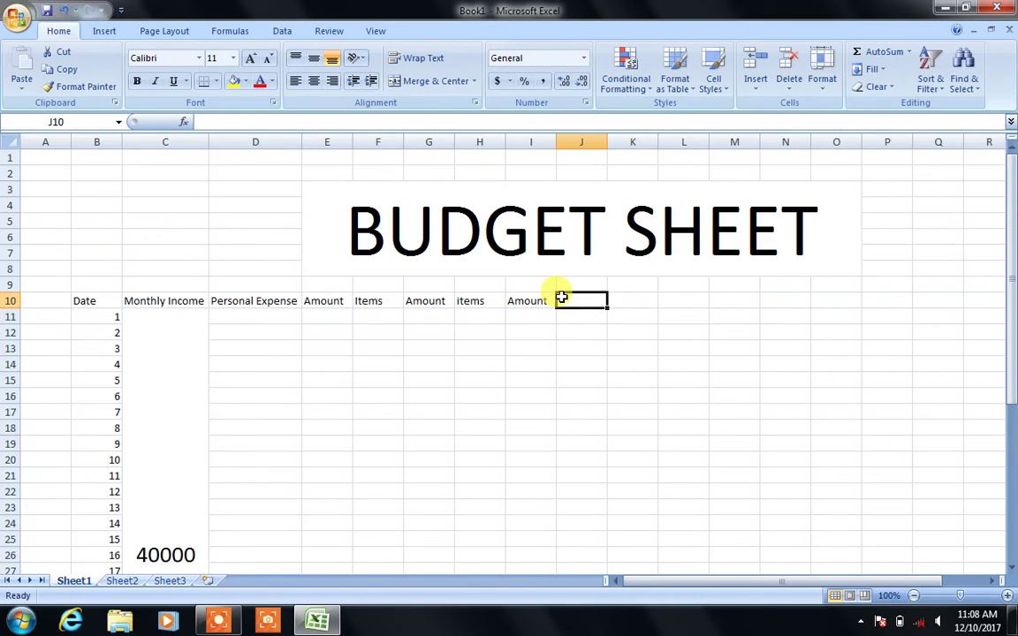
type("Elec")
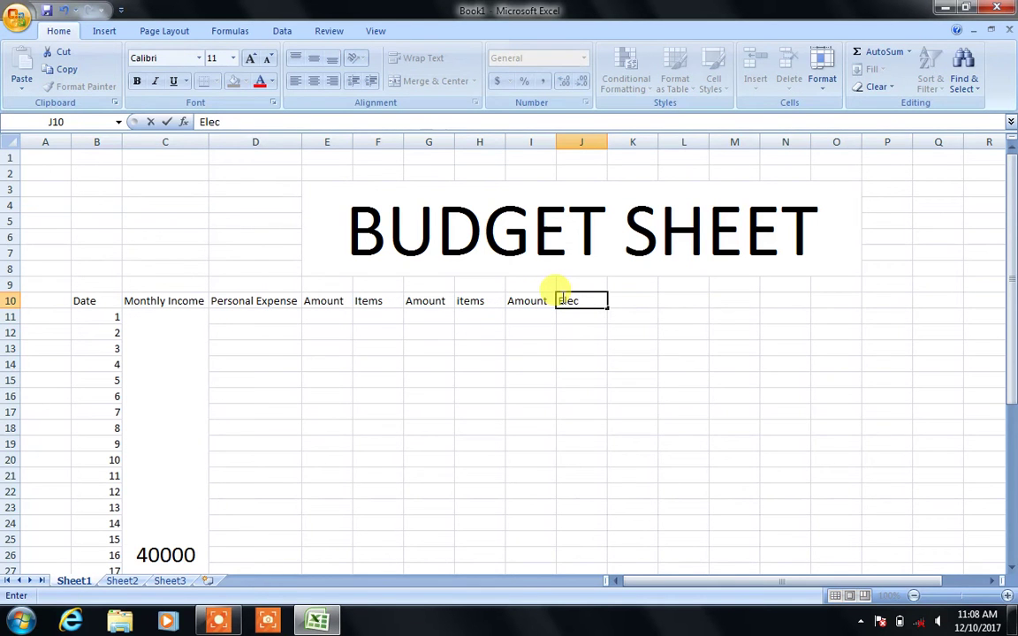
type("ll")
key("Tab")
type("Gas")
key("Tab")
type("B")
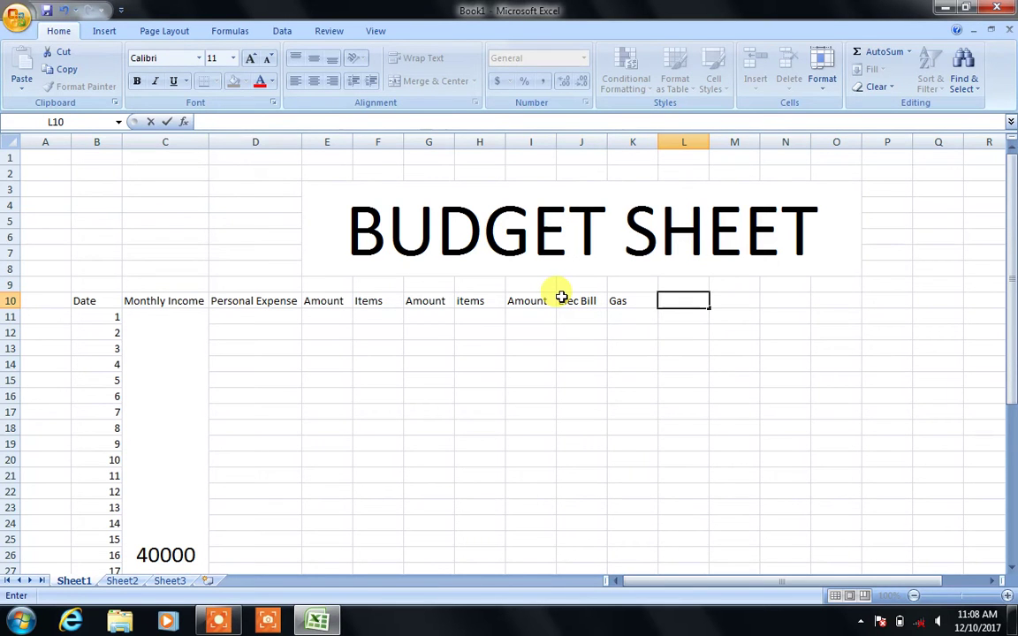
type("ble")
key("Tab")
type("Net")
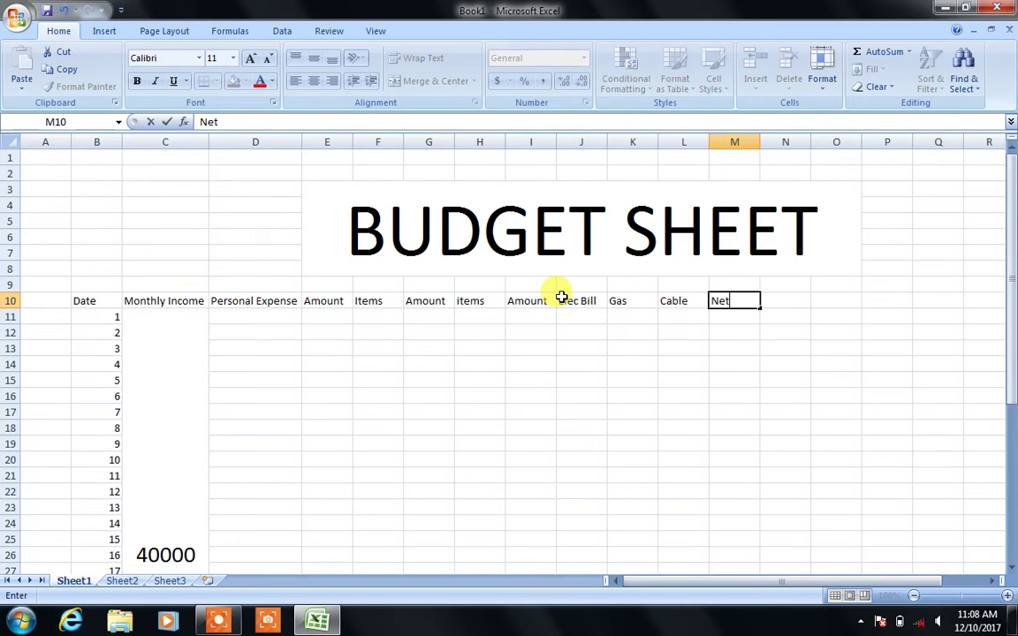
key("Tab")
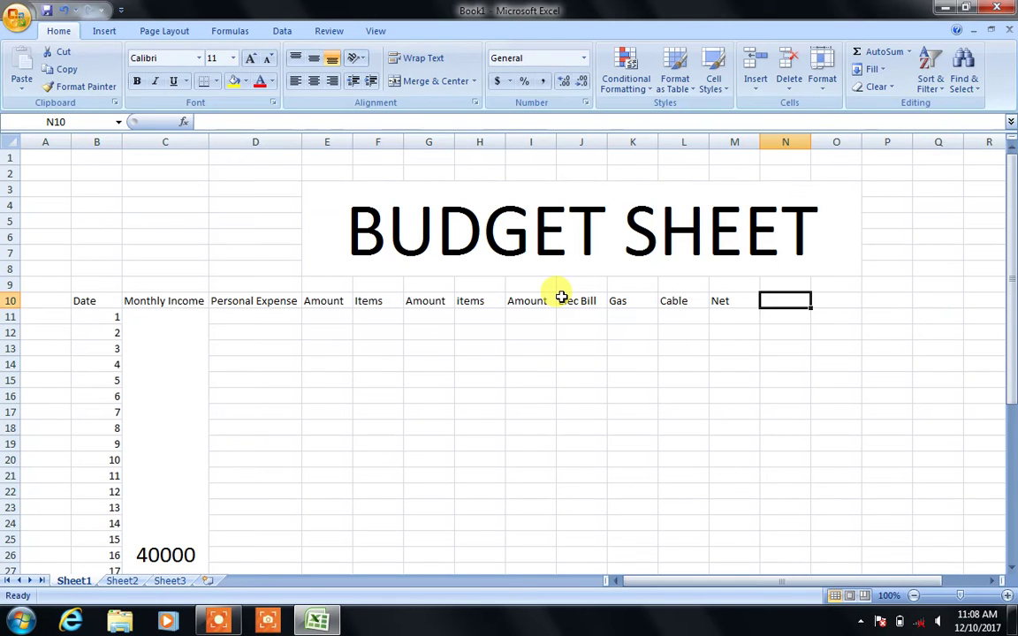
type("H_R")
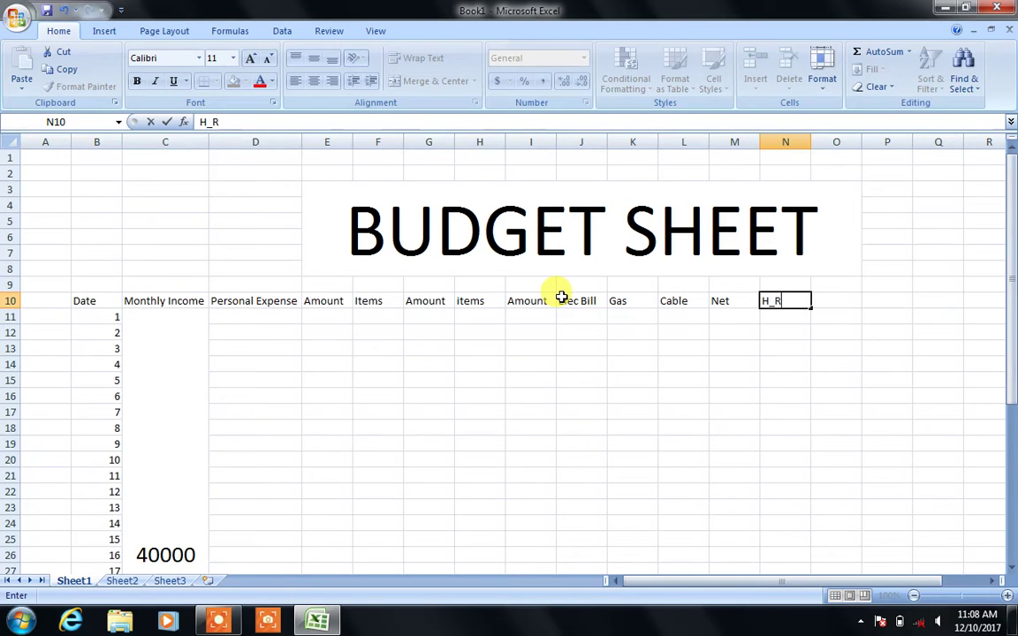
type("ent")
key("Tab")
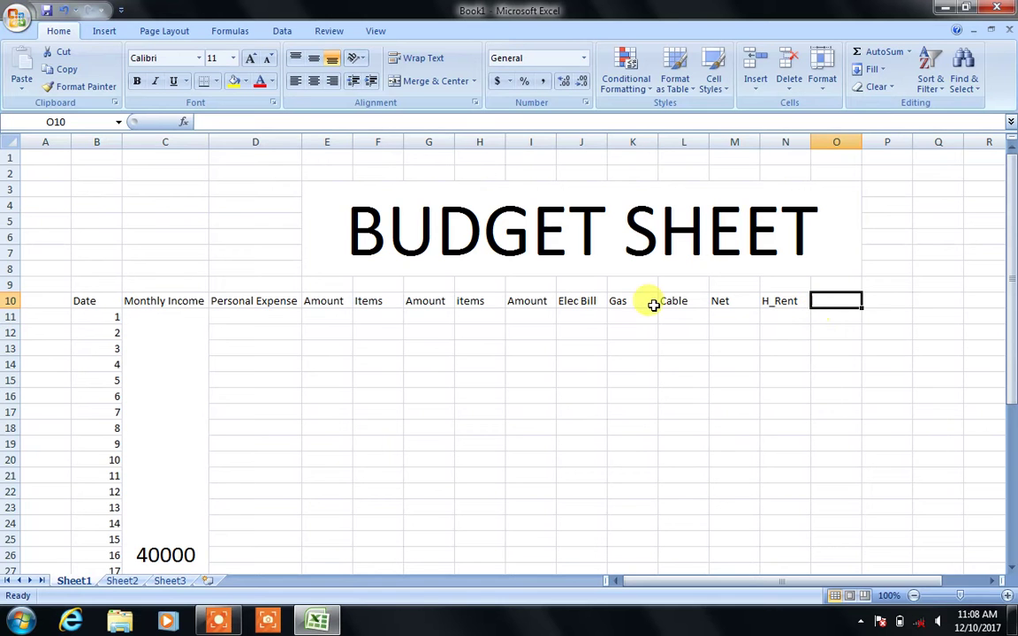
left_click(580, 316)
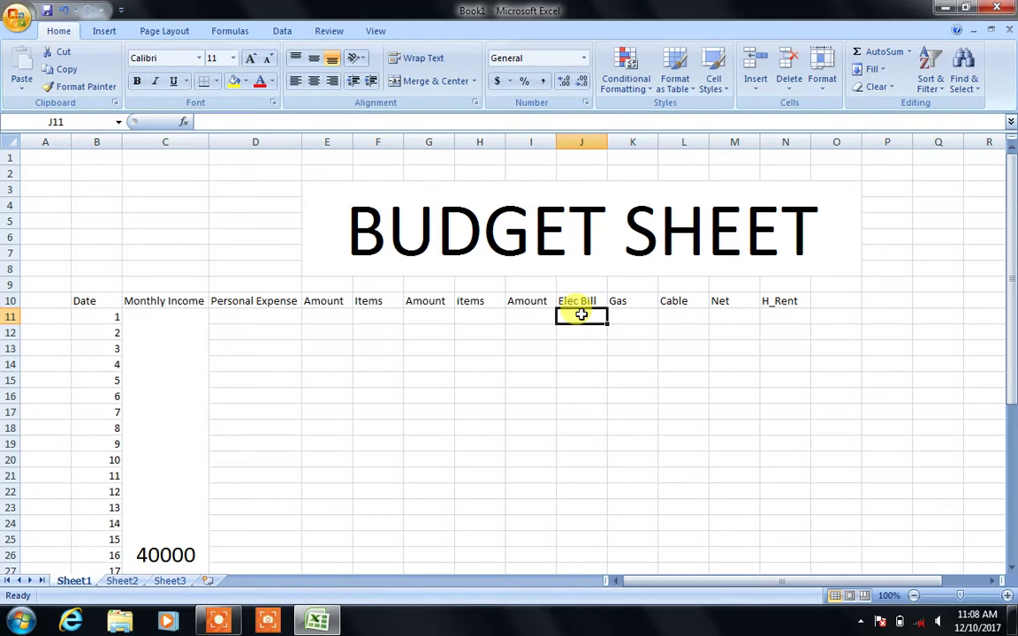
Enter 3500, 237, 200, 650 and 6000 across J11:N11 under the bill headings.
type("3500")
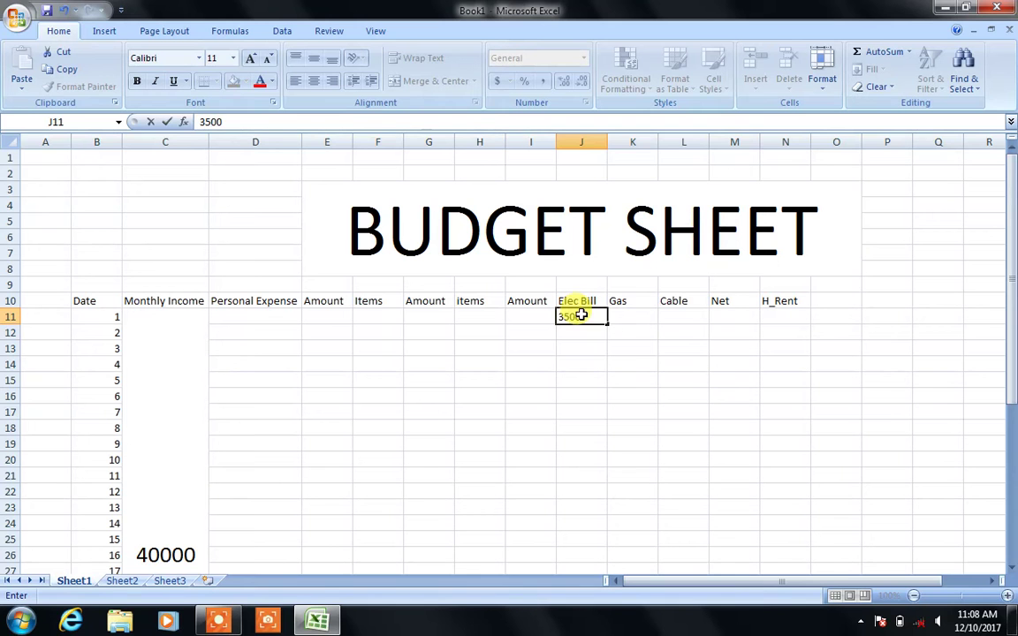
key("Tab")
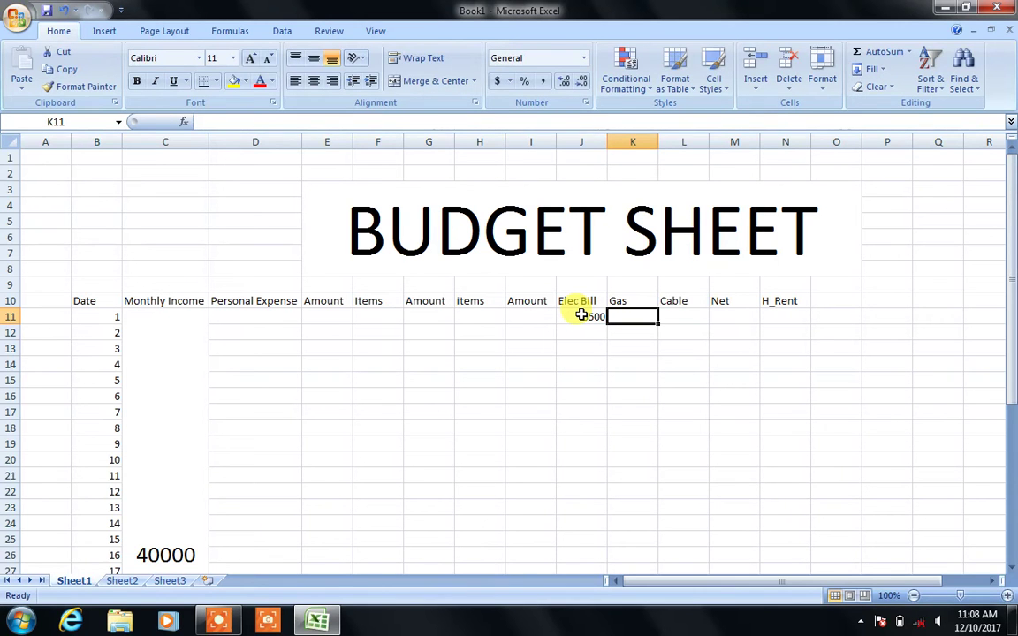
type("237")
key("Tab")
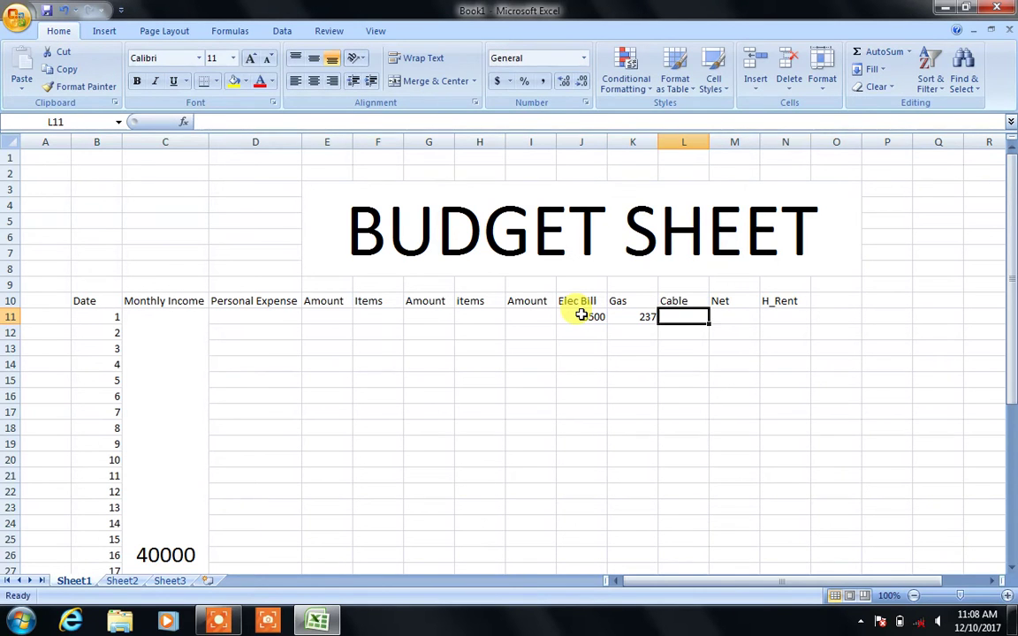
type("200")
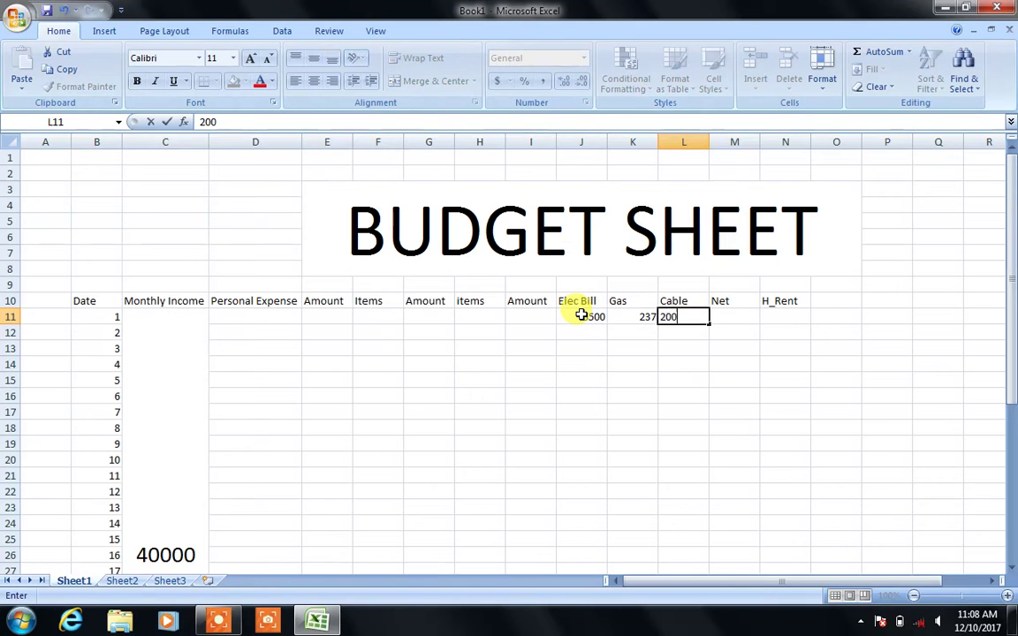
key("Tab")
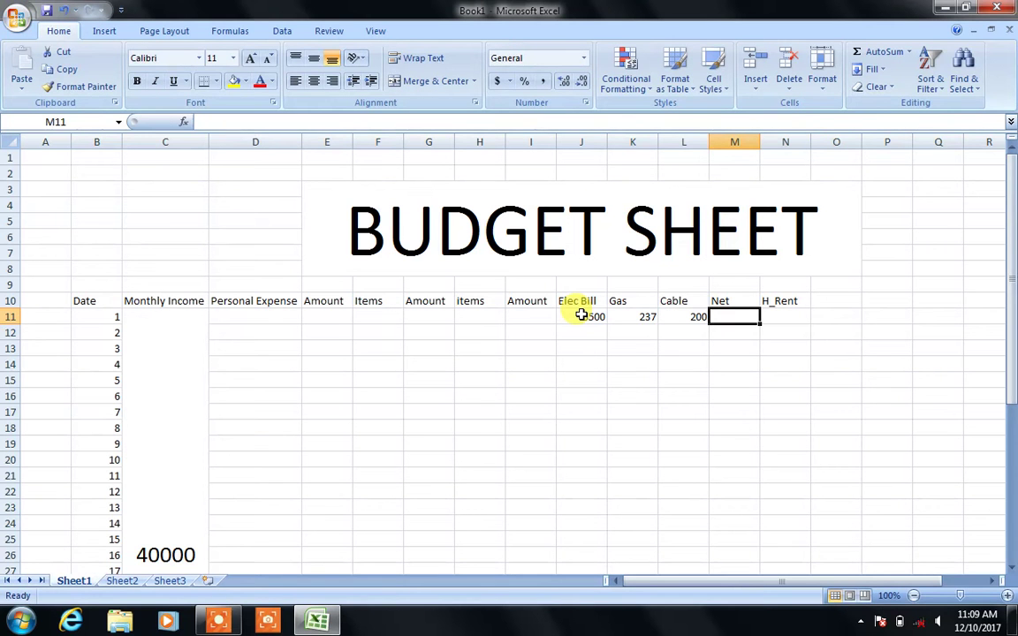
type("6")
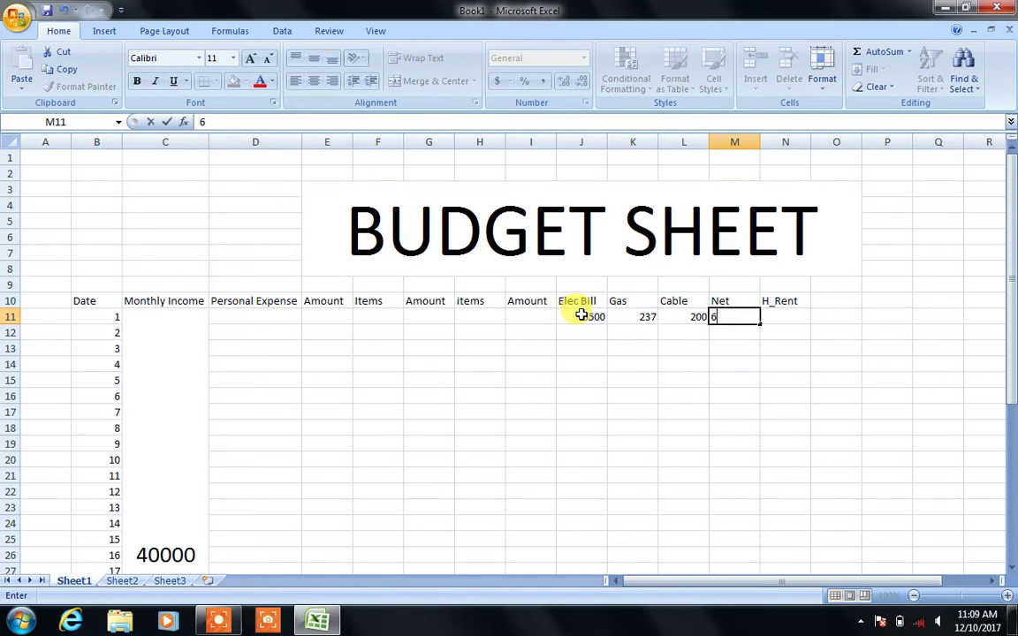
type("50")
key("Tab")
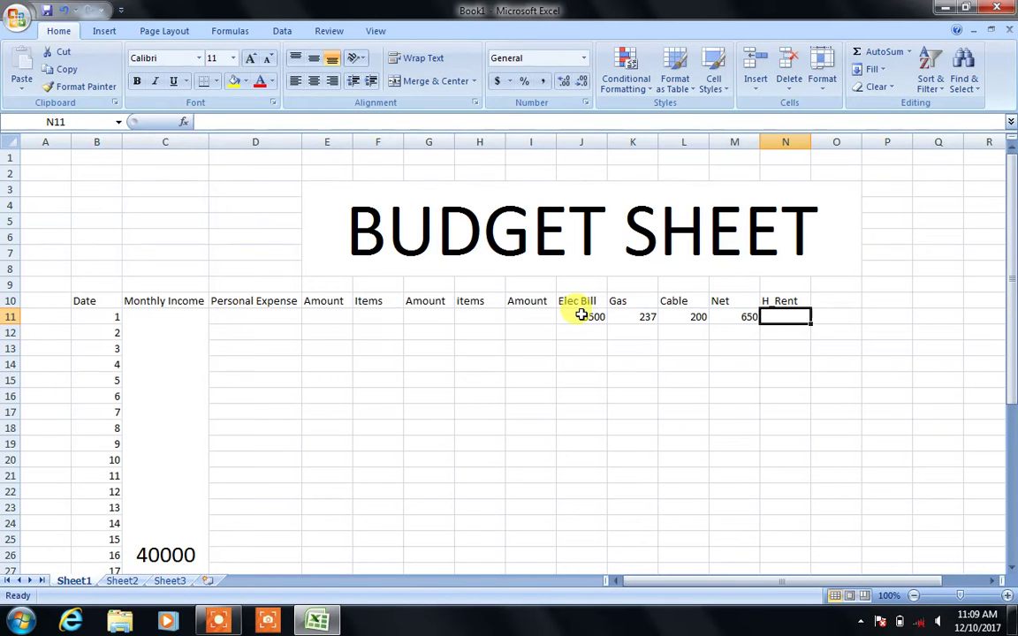
type("6000")
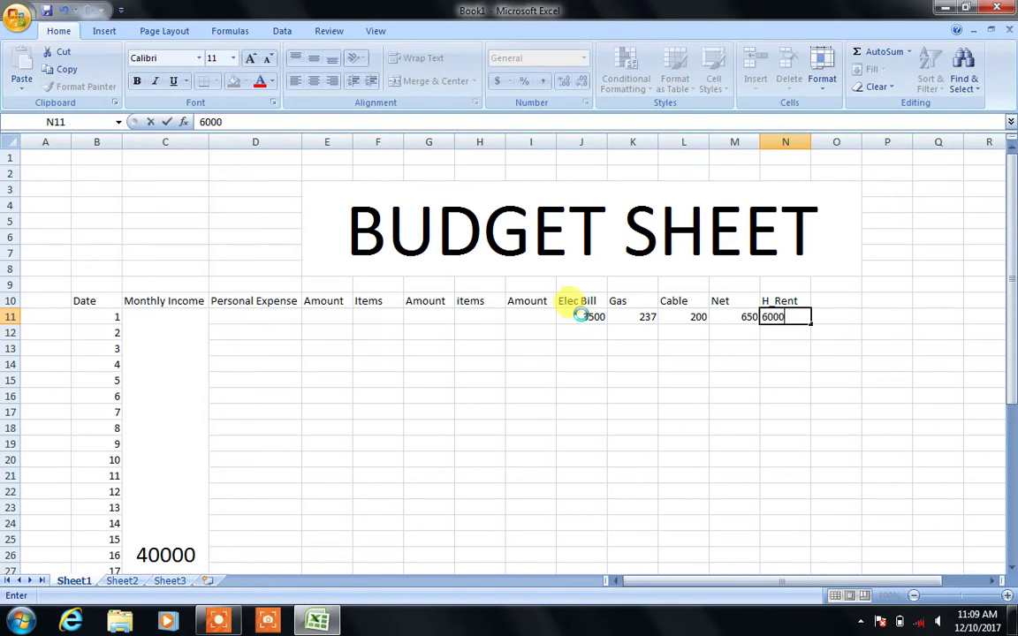
key("Tab")
Merge J11:J41, middle-align the Elec Bill 3500 and enlarge it to size 20.
left_click_drag(581, 315, 580, 628)
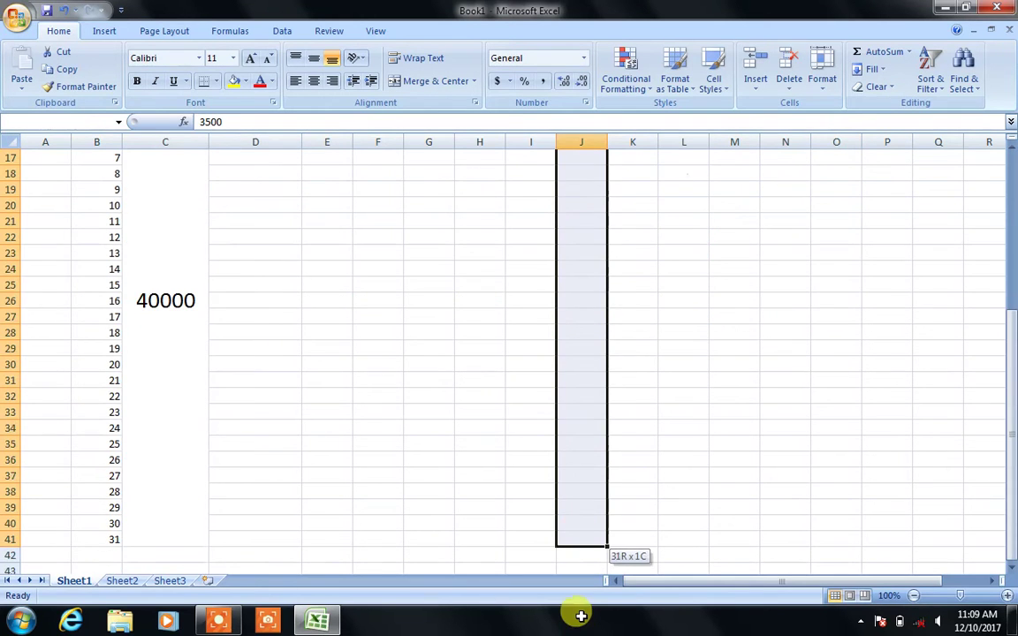
left_click_drag(580, 627, 594, 508)
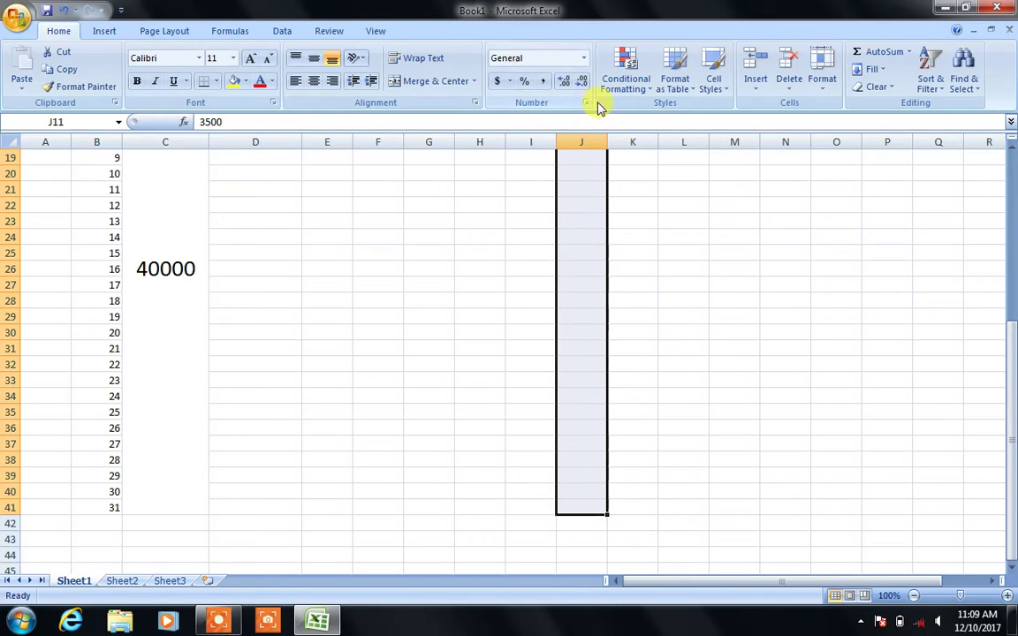
scroll(421, 82, "down", 1)
left_click(59, 34)
left_click(392, 80)
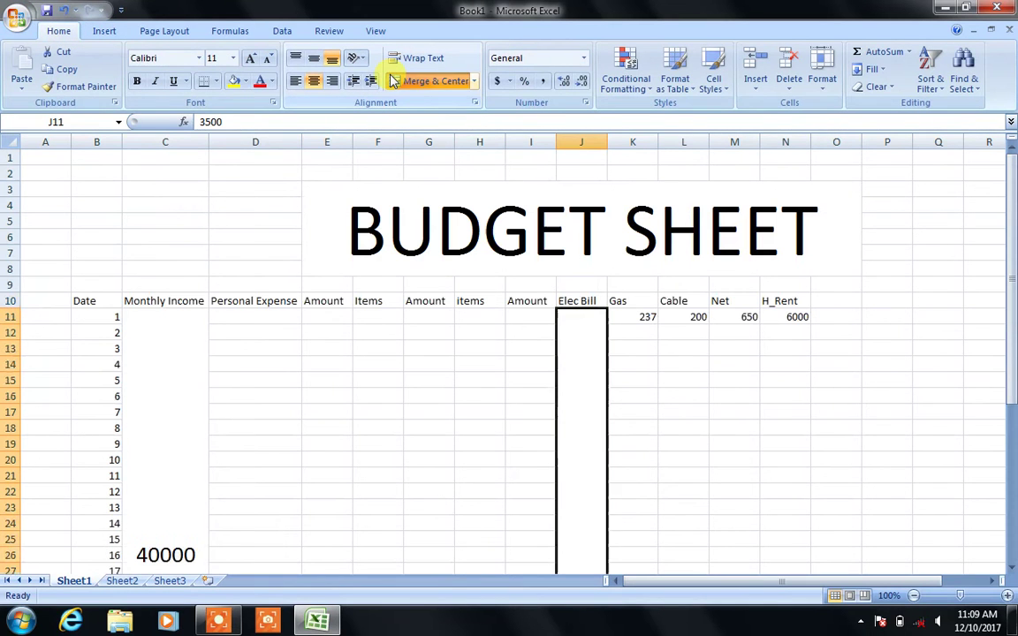
left_click(315, 58)
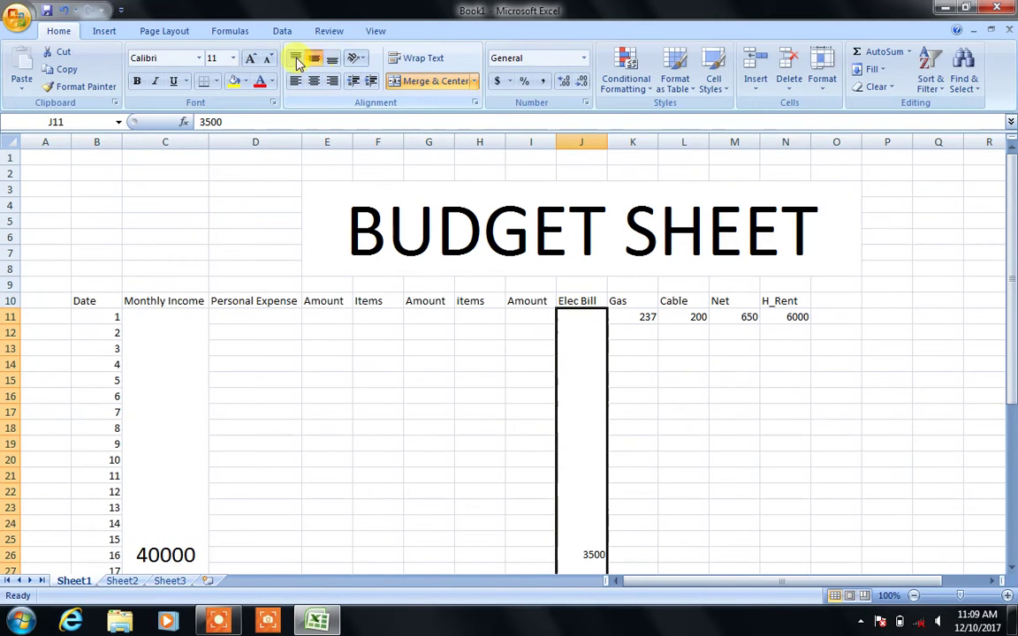
left_click(251, 59)
left_click(251, 59)
left_click(251, 60)
left_click(251, 59)
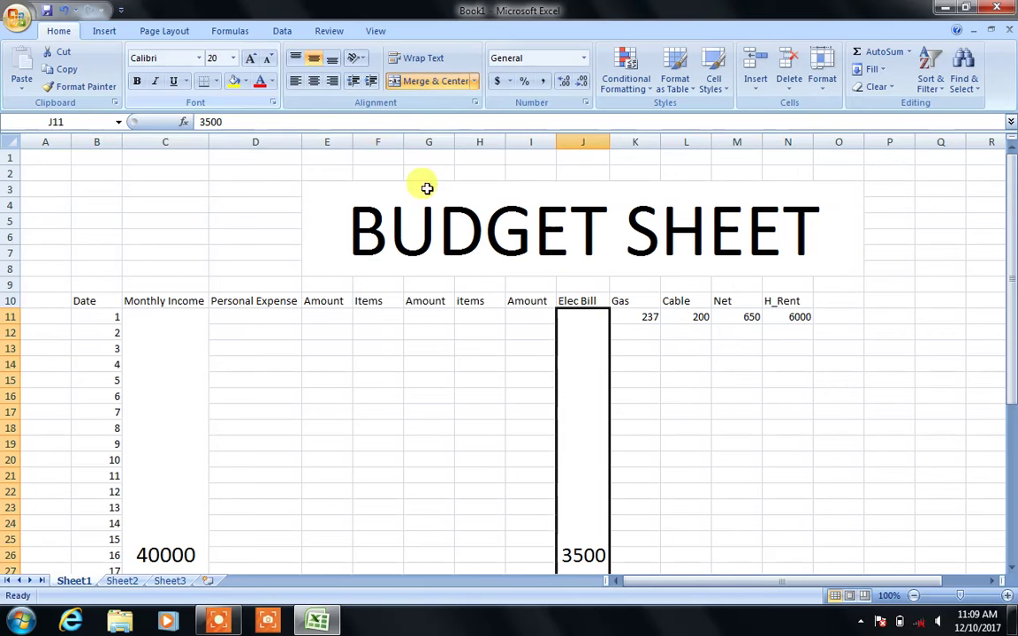
Merge K11:K41, centre the Gas value 237 both ways, and enlarge it to size 22.
left_click_drag(634, 318, 649, 629)
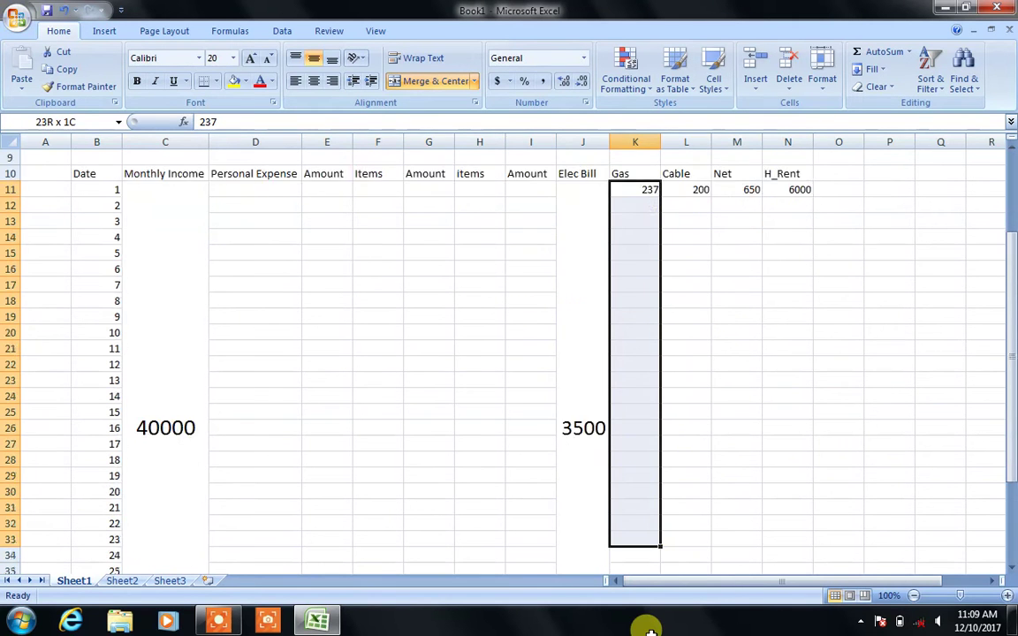
left_click_drag(649, 629, 645, 530)
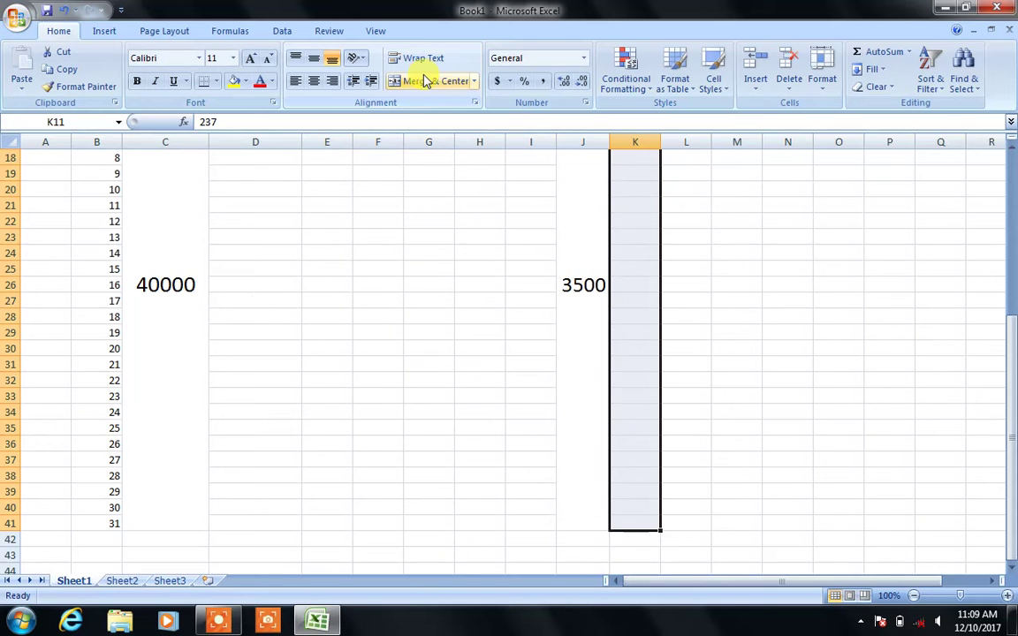
left_click(424, 80)
left_click(315, 59)
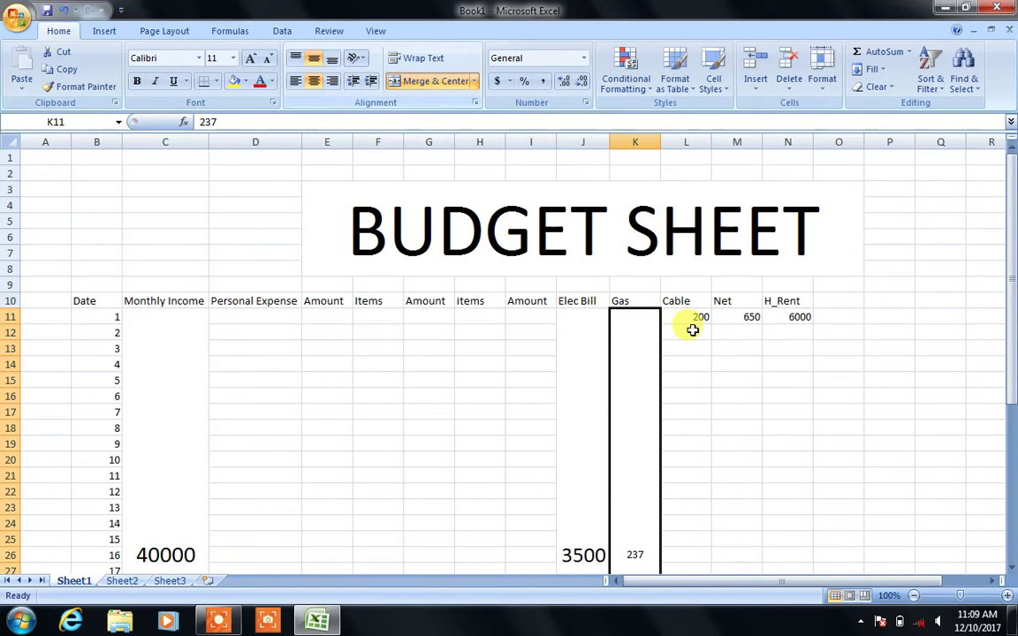
left_click(250, 59)
left_click(250, 58)
left_click(250, 58)
left_click(250, 58)
left_click(250, 58)
left_click(250, 59)
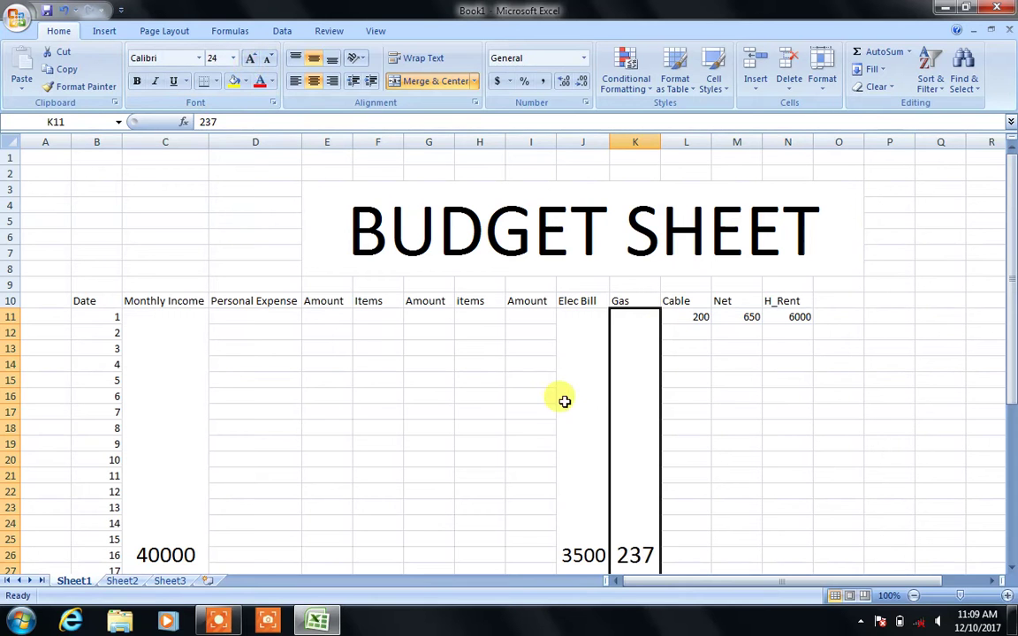
left_click(564, 399)
left_click(641, 439)
left_click(314, 80)
left_click(250, 58)
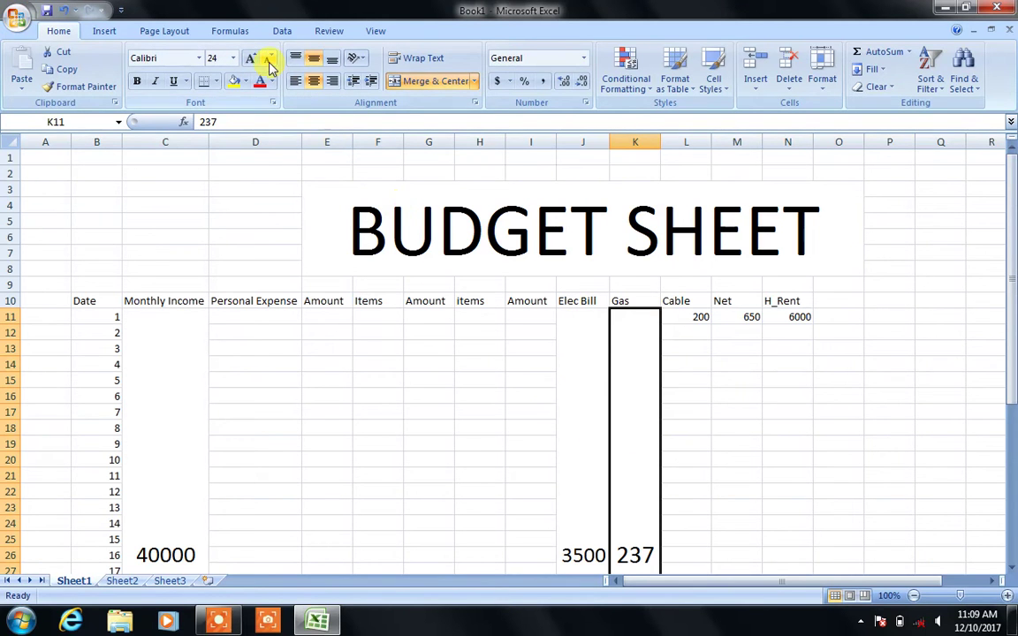
Select the Cable value 200 in cell L11.
left_click(699, 320)
key("Return")
left_click(701, 318)
left_click(703, 358)
left_click(700, 316)
Merge L11:L41 so the Cable value 200 shows centred in a larger font.
left_click_drag(700, 316, 693, 564)
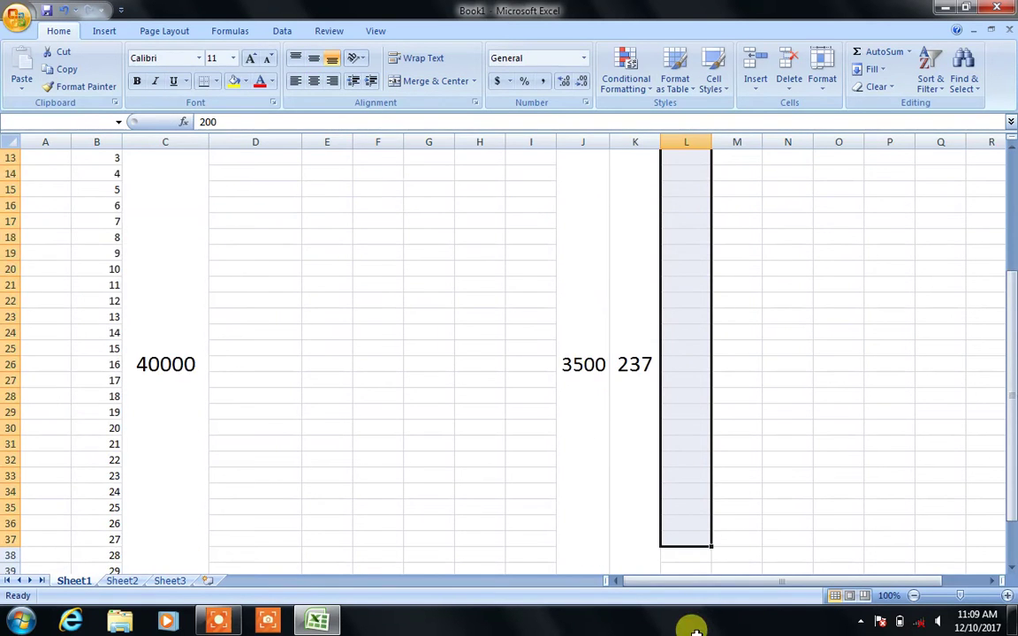
left_click_drag(693, 563, 695, 539)
left_click(424, 82)
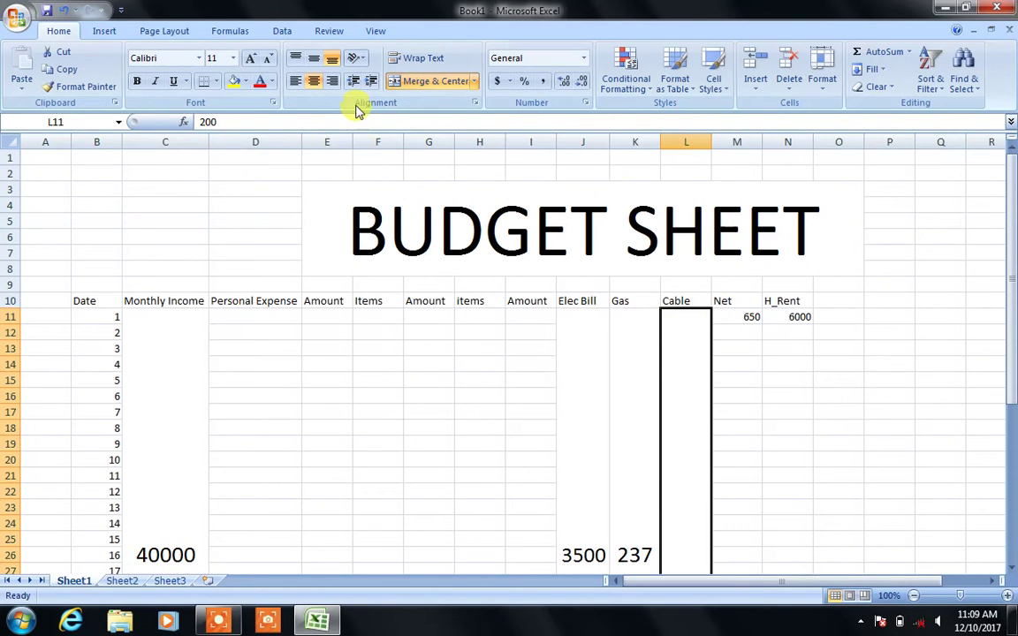
left_click(254, 59)
left_click(253, 58)
left_click(254, 58)
left_click(253, 58)
left_click(254, 58)
left_click(253, 58)
left_click(254, 58)
Merge M11:M41 and middle-align the Net value 650 in a larger font.
mouse_move(734, 314)
left_mouse_down()
mouse_move(745, 630)
mouse_move(742, 543)
left_mouse_up()
left_click(415, 80)
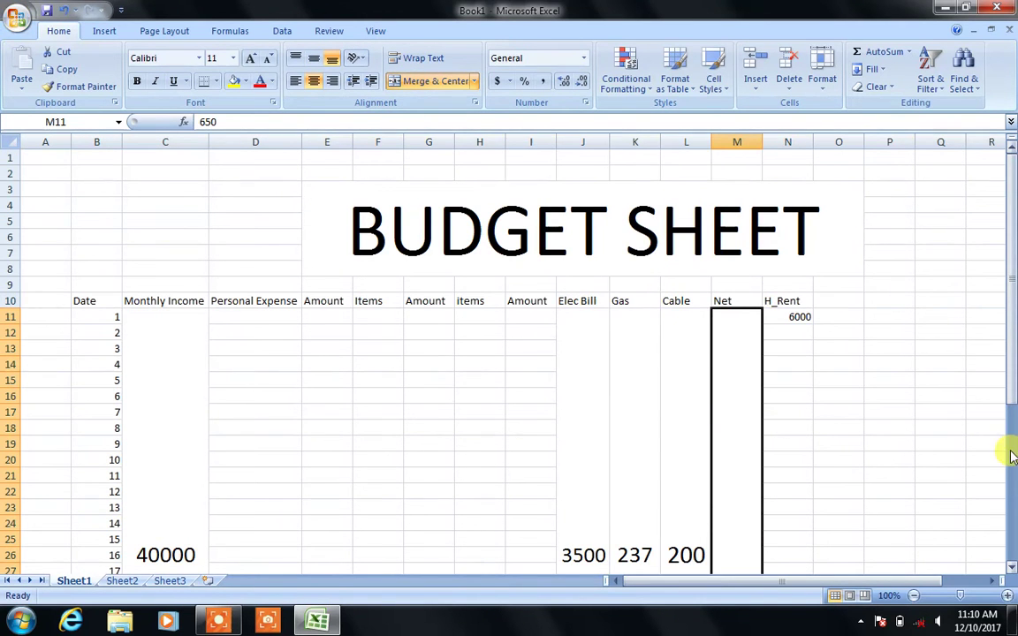
mouse_move(1013, 397)
left_mouse_down()
mouse_move(1013, 555)
mouse_move(1013, 397)
left_mouse_up()
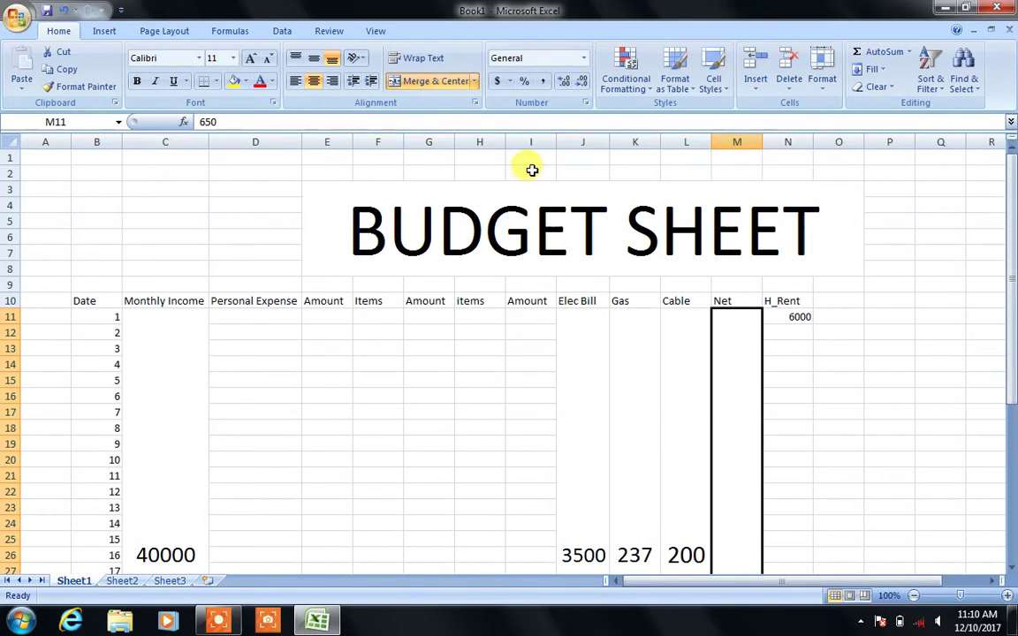
left_click(317, 60)
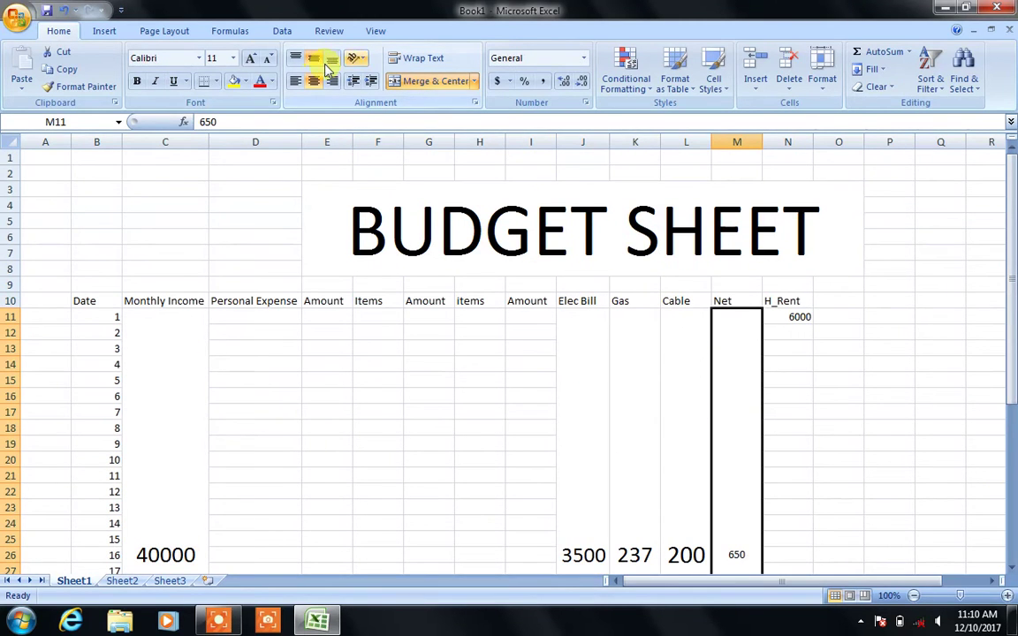
left_click(248, 58)
left_click(249, 58)
left_click(248, 58)
left_click(248, 58)
left_click(248, 58)
left_click(249, 59)
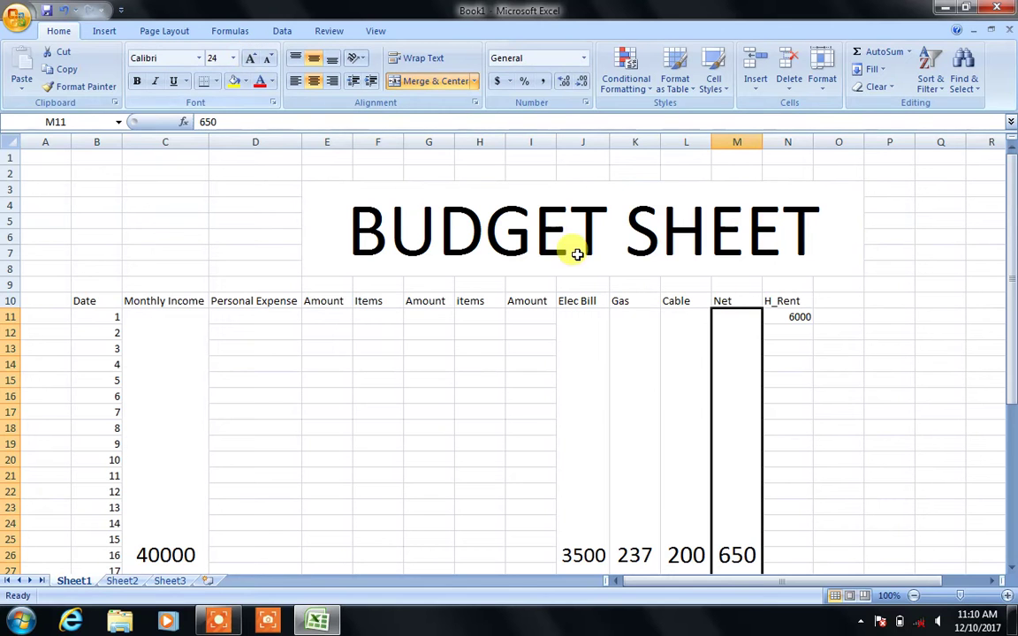
Merge N11:N41 and middle-align the H_Rent value 6000 in a larger font.
left_click_drag(798, 318, 802, 629)
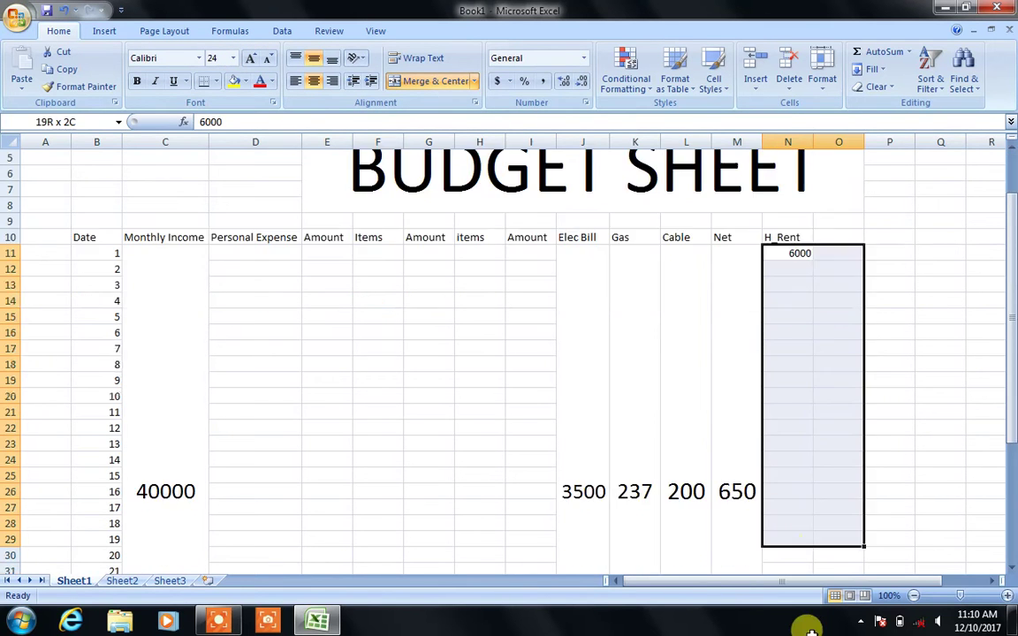
left_click_drag(802, 629, 791, 525)
left_click(407, 80)
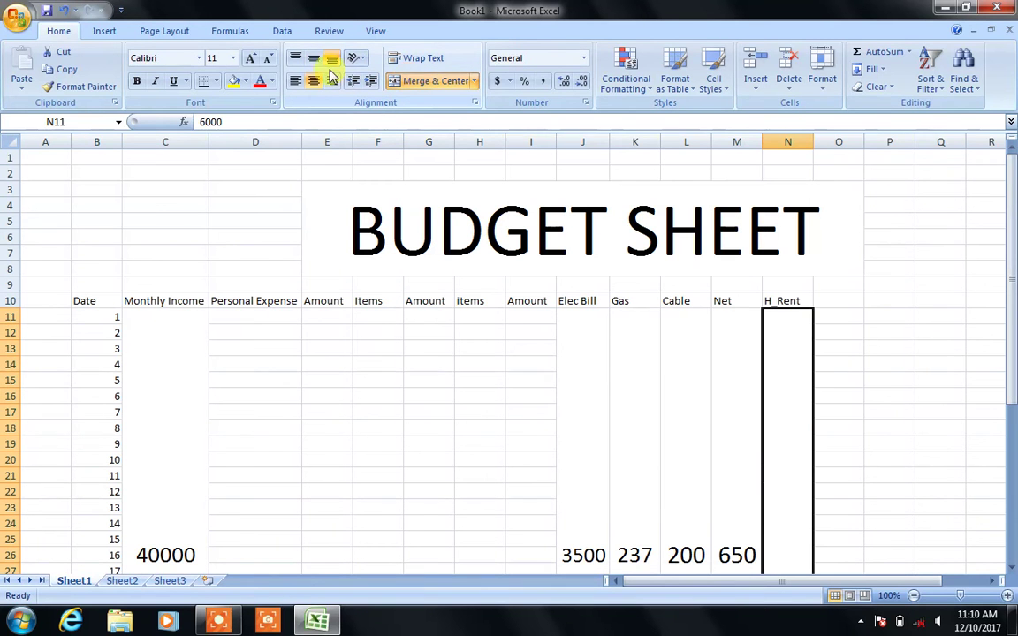
left_click(318, 33)
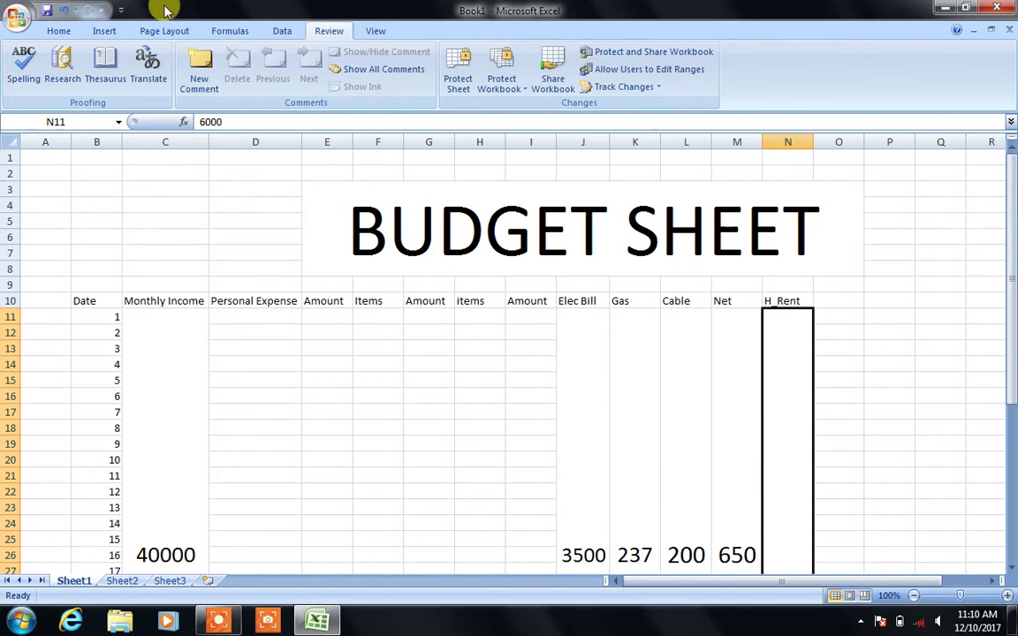
left_click(75, 31)
left_click(314, 58)
left_click(251, 58)
left_click(251, 58)
left_click(251, 59)
left_click(250, 58)
left_click(251, 58)
left_click(851, 301)
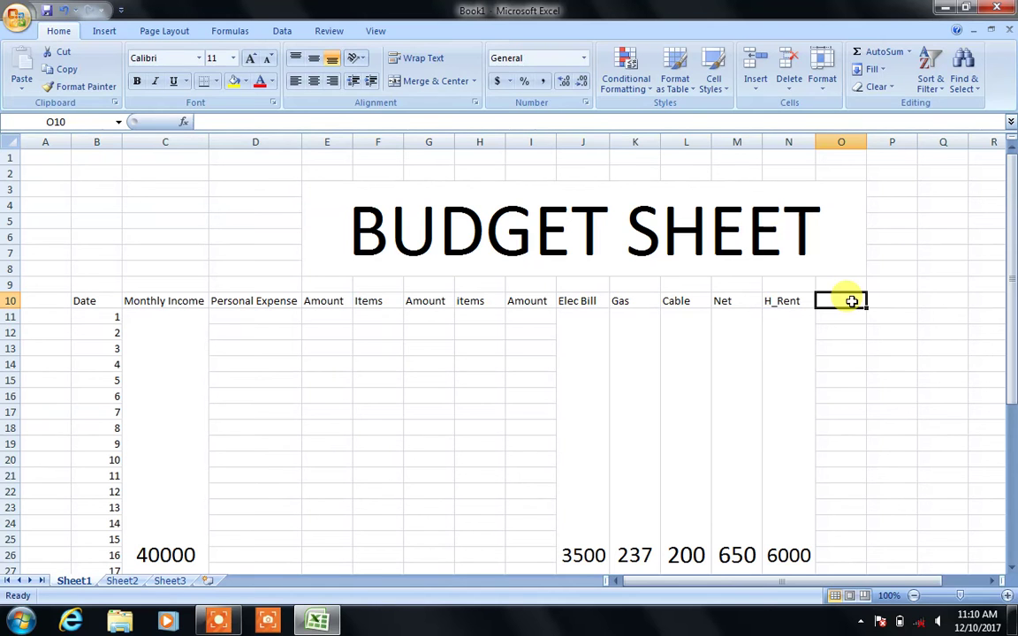
Enter the heading 'Total Expanse' in O10 and widen column O to fit.
type("Total Expanse")
key("Return")
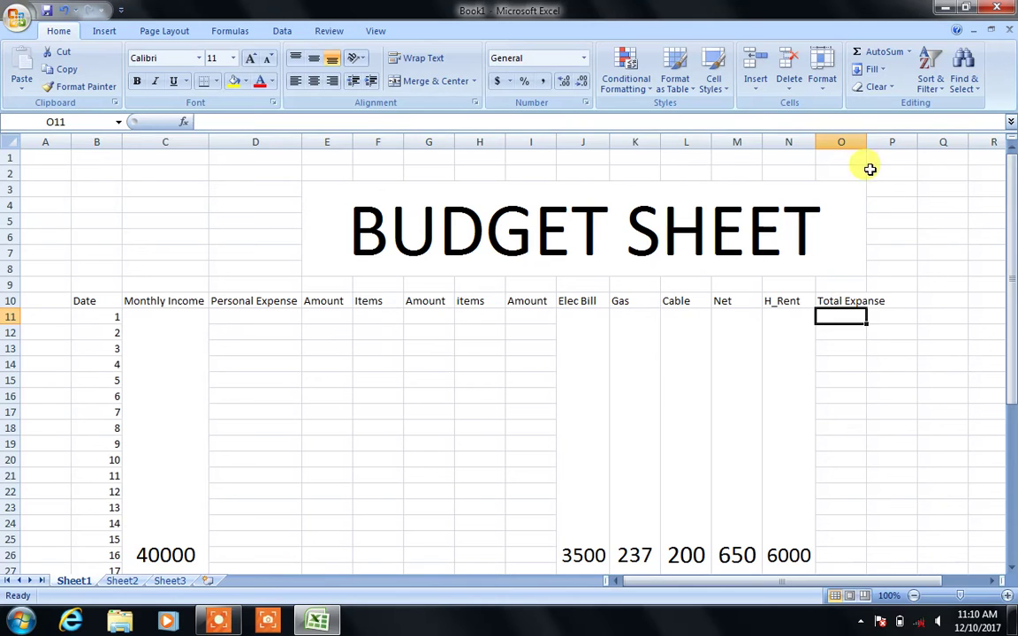
double_click(865, 141)
Enter the heading 'Monthly Saving' in P10 and widen column P to fit.
key("Up")
key("Right")
type("Mont")
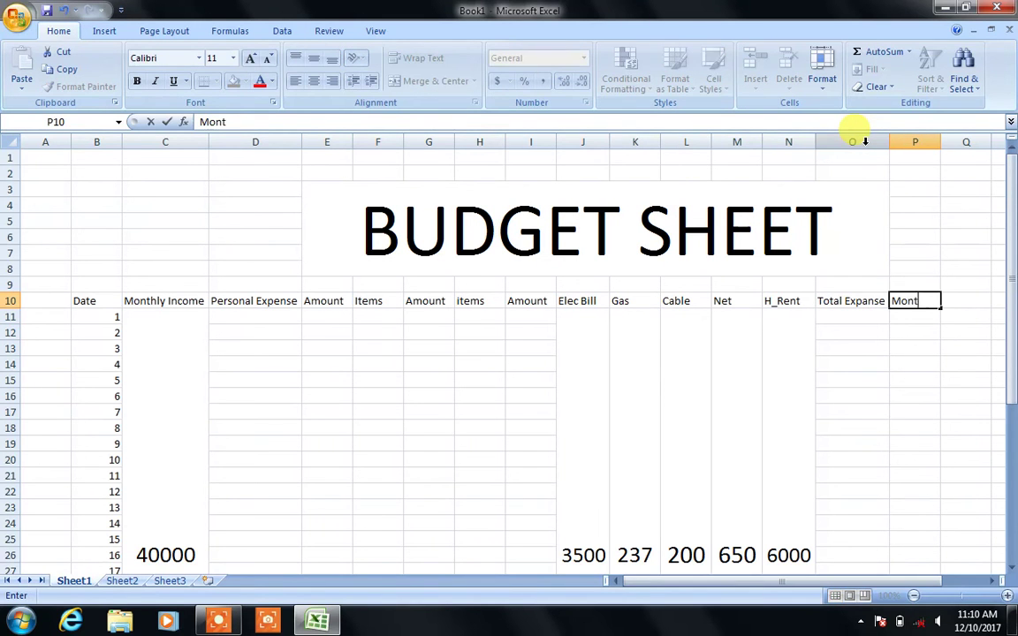
type("hly Saving")
key("Return")
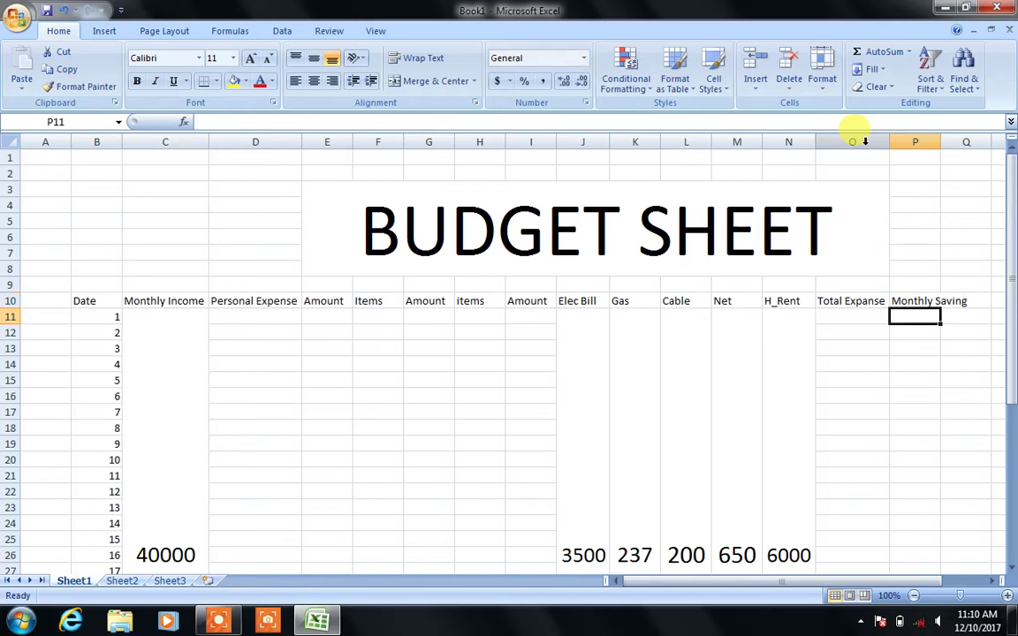
left_click_drag(943, 137, 971, 137)
scroll(697, 243, "down", 2)
left_click(256, 227)
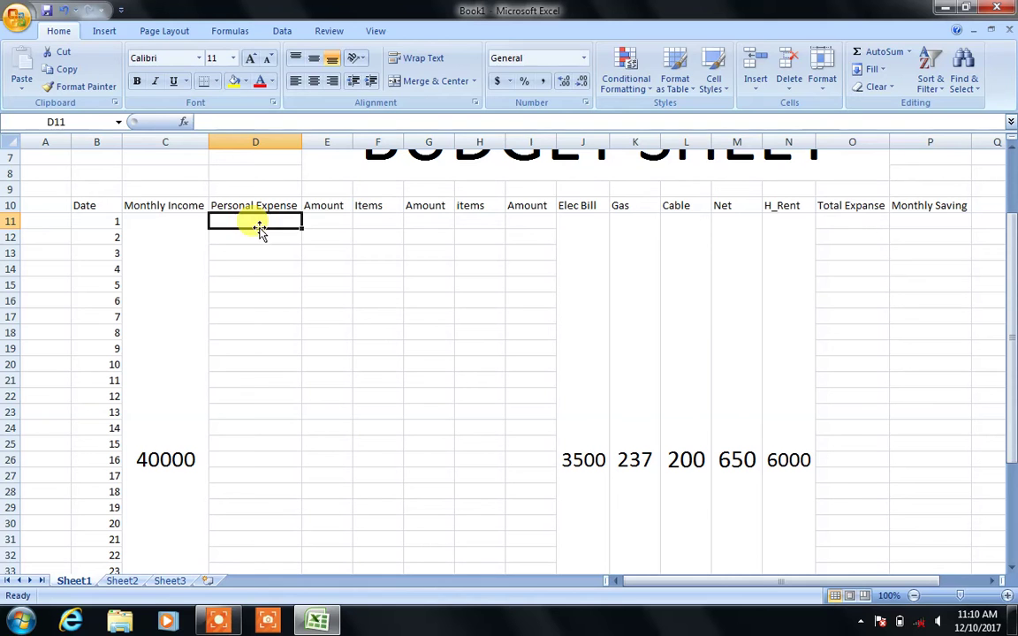
Enter the expense Burger with amount 60 in row 11.
type("Burger")
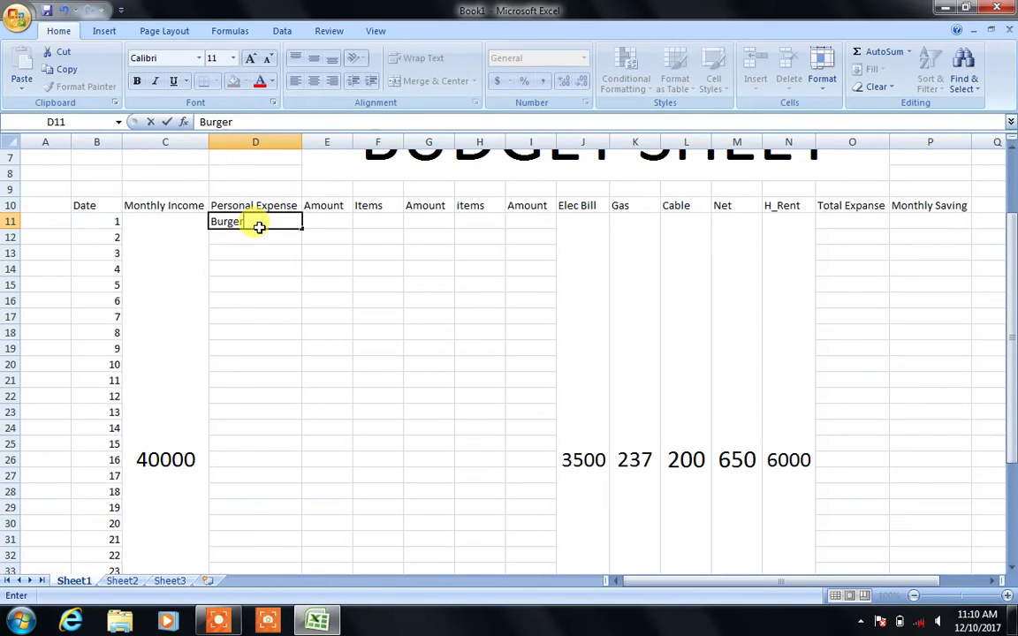
key("Tab")
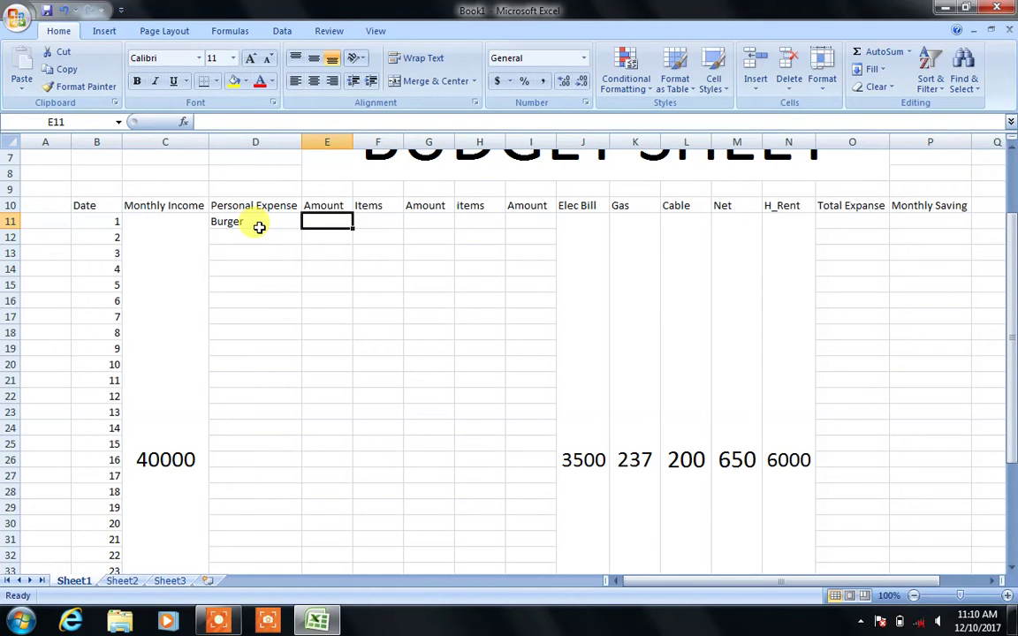
type("60")
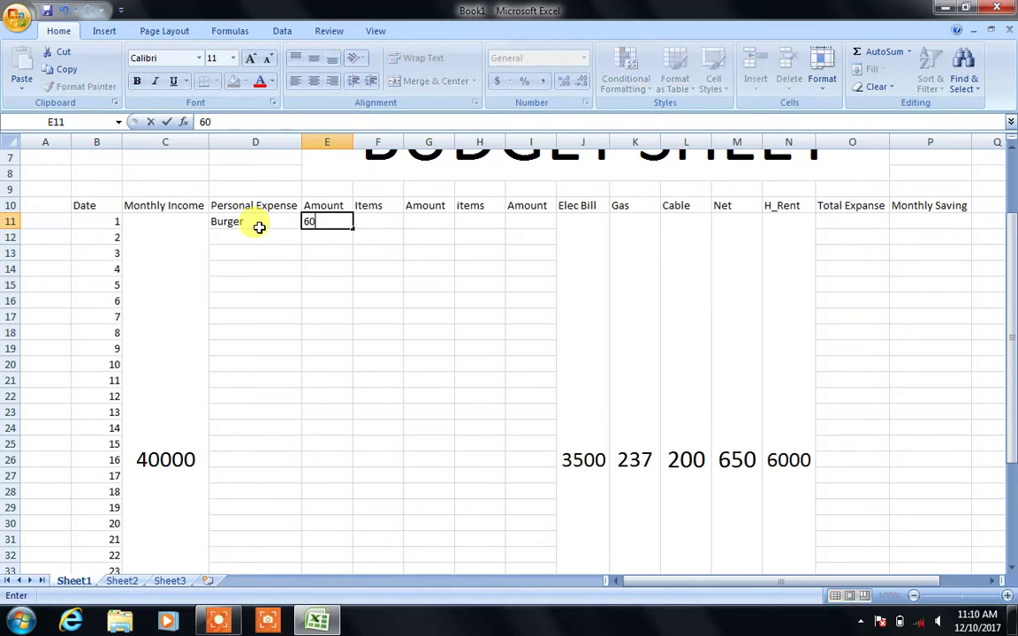
key("Tab")
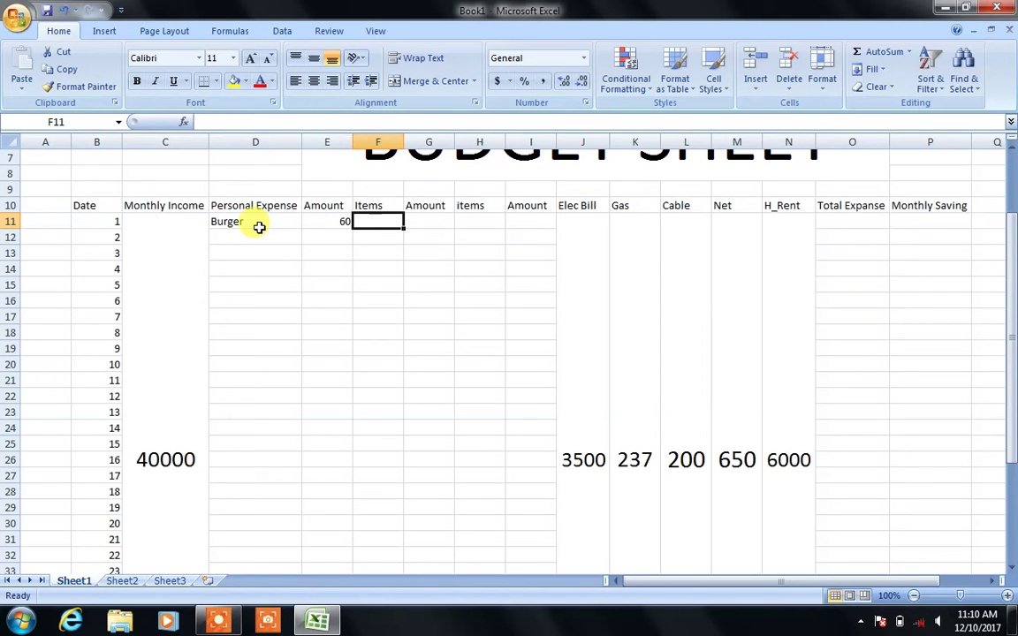
key("Up")
key("Right")
key("Left")
key("Down")
key("Right")
key("Left")
Add the expenses sofa 4000 and Ghee 1000 to row 11.
type("sof")
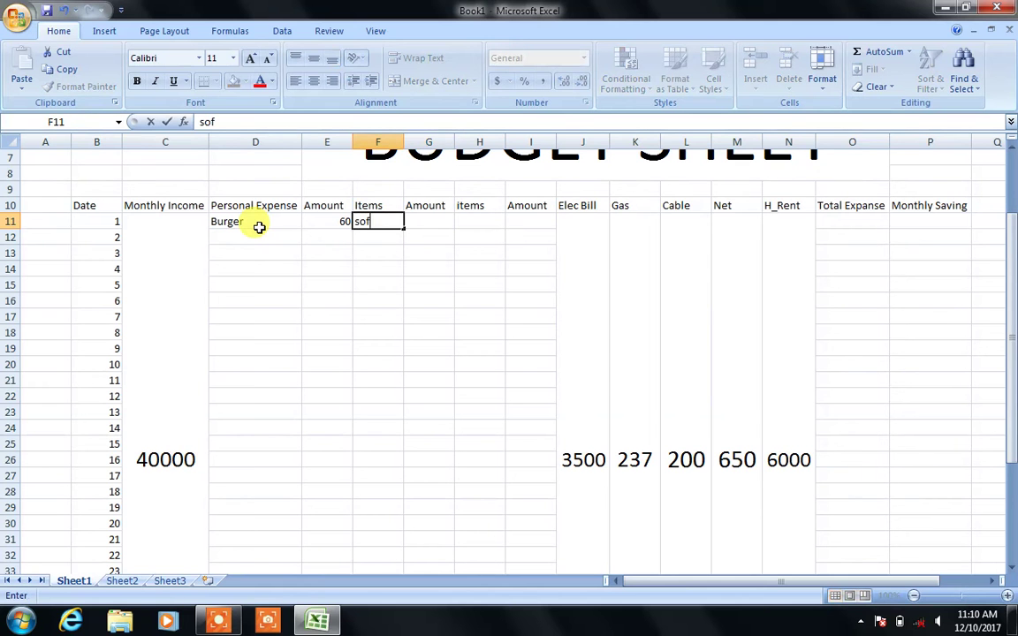
type("a")
key("Tab")
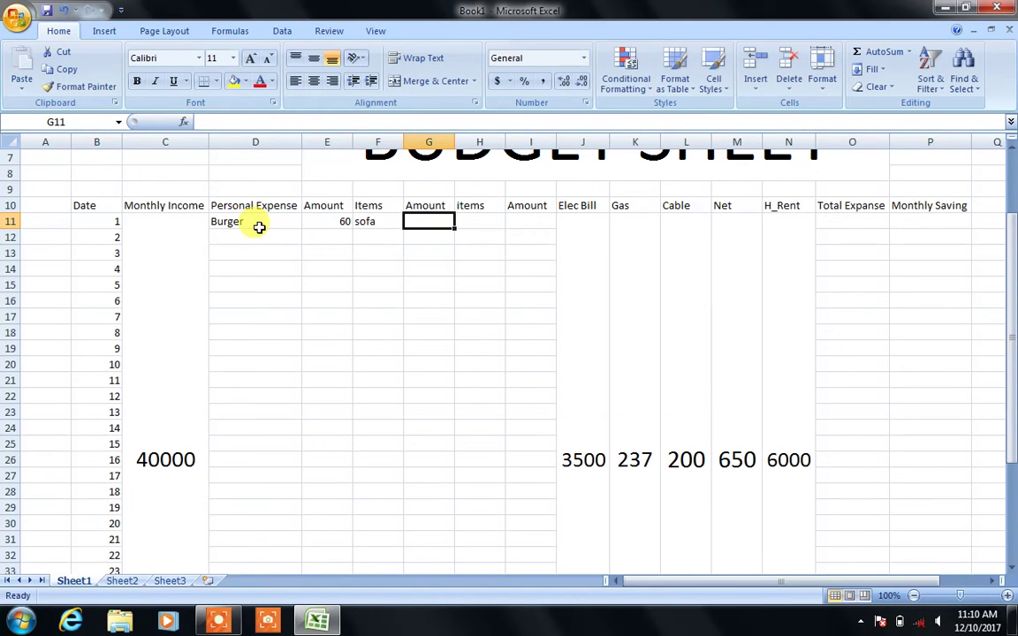
type("4000")
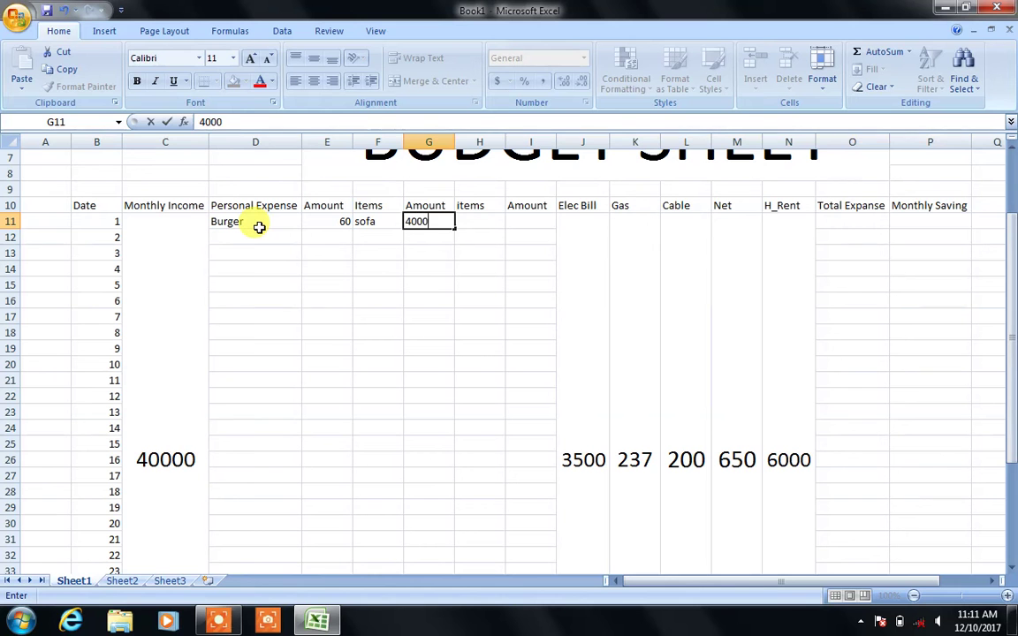
key("Tab")
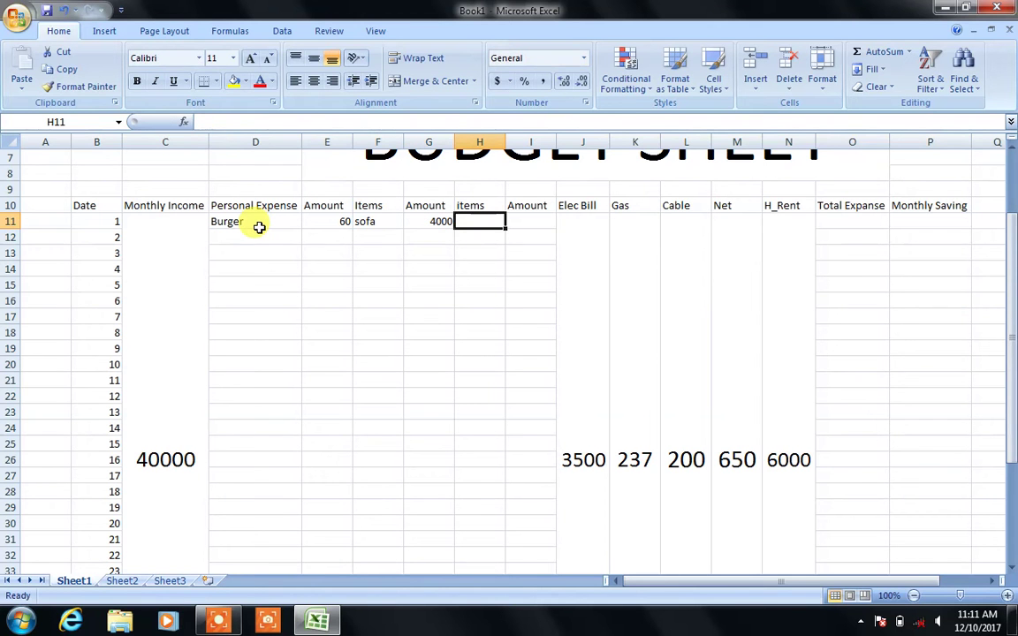
type("ghee")
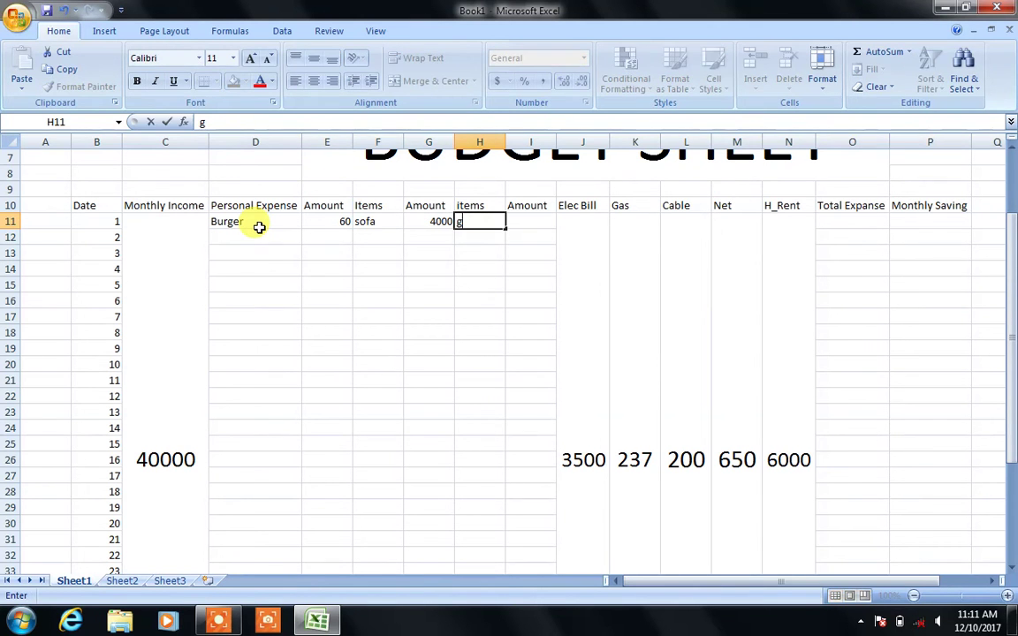
key("BackSpace")
key("BackSpace")
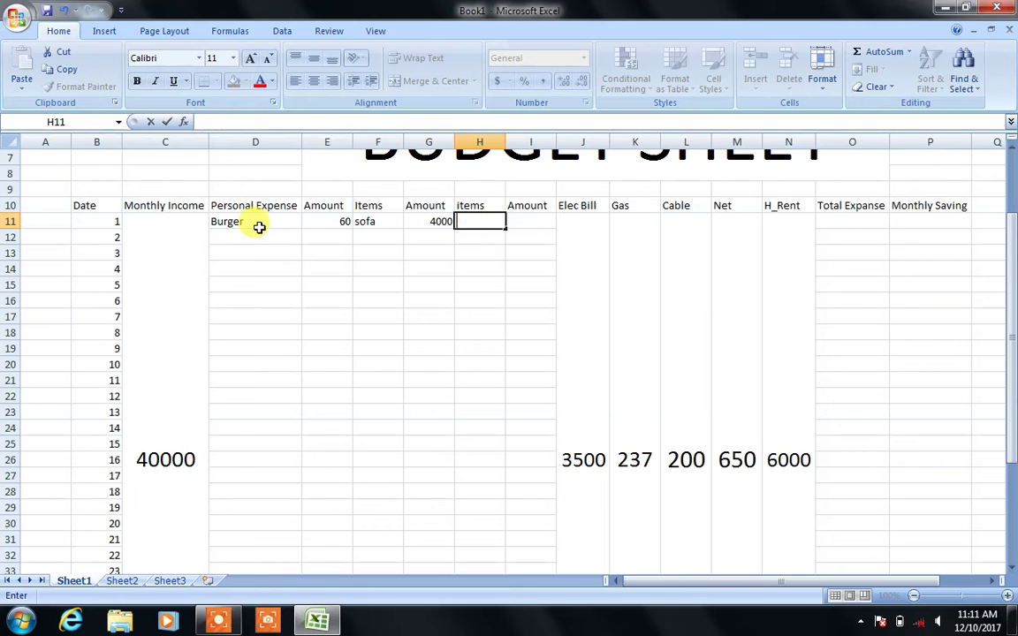
key("Tab")
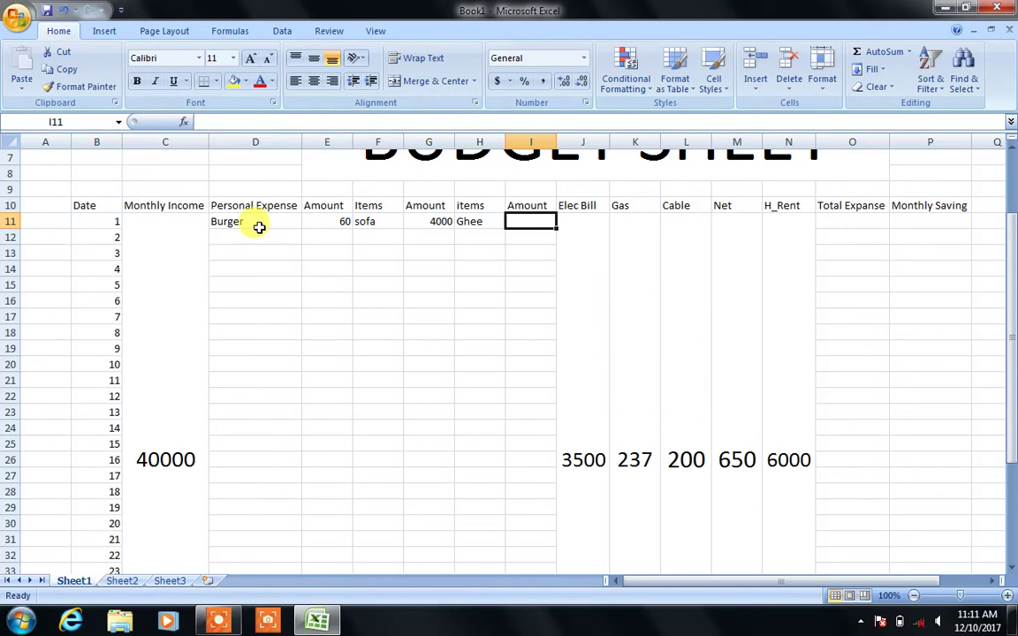
type("1000")
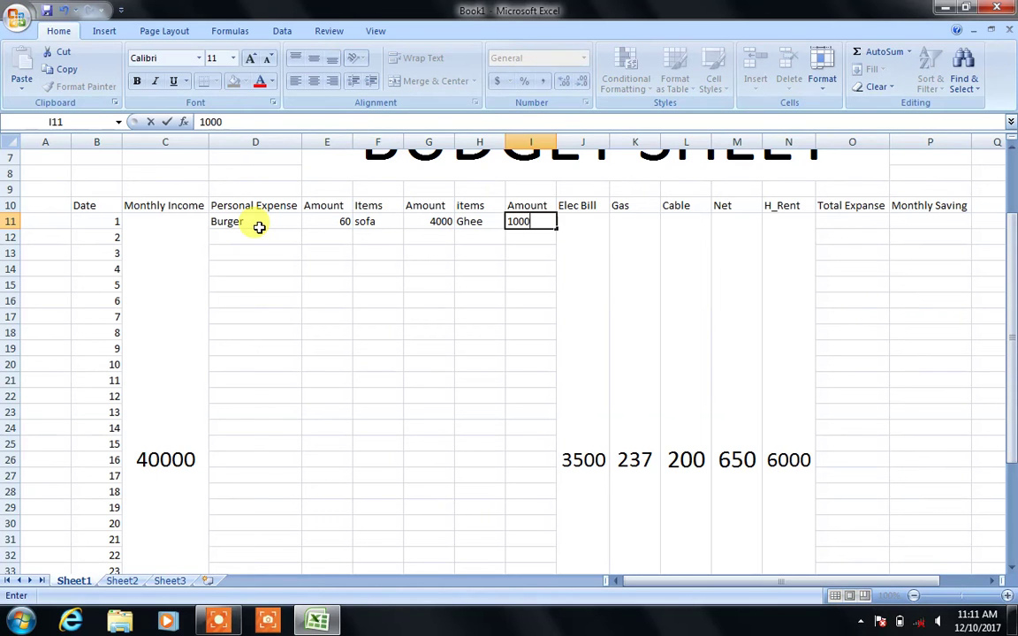
key("Return")
Enter Rice 300 and Milk 90 in row 12, correcting the Milk spelling.
key("Left")
key("Left")
key("Left")
key("Left")
key("Left")
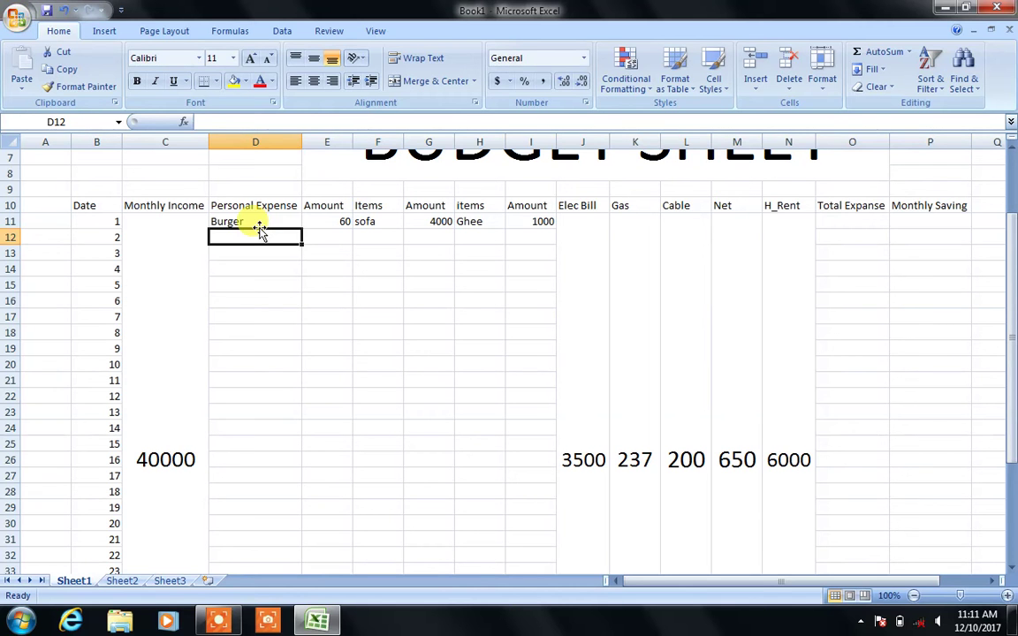
key("Right")
key("Right")
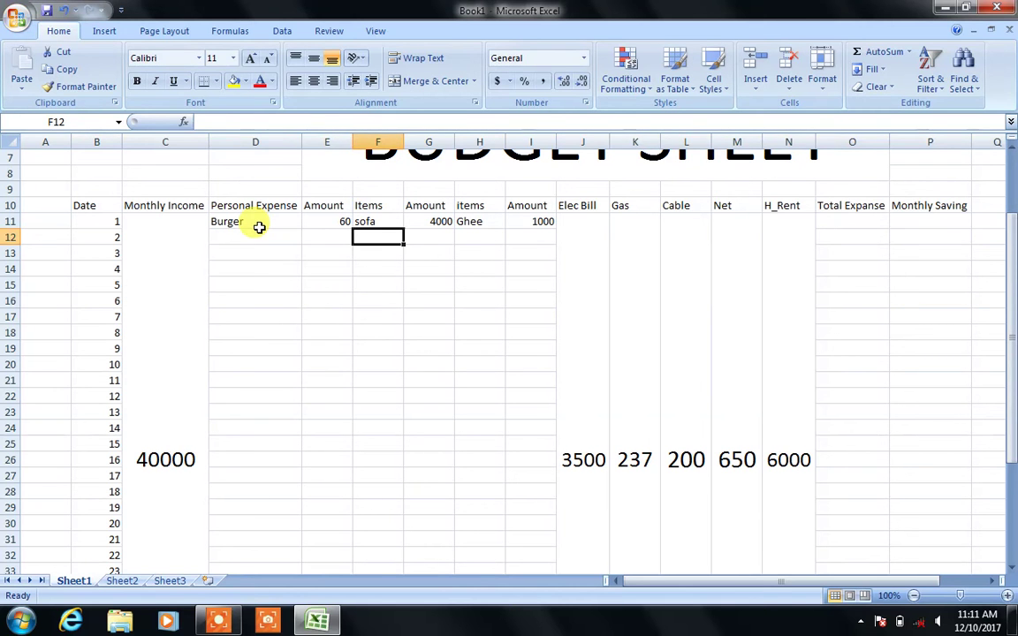
type("Rice")
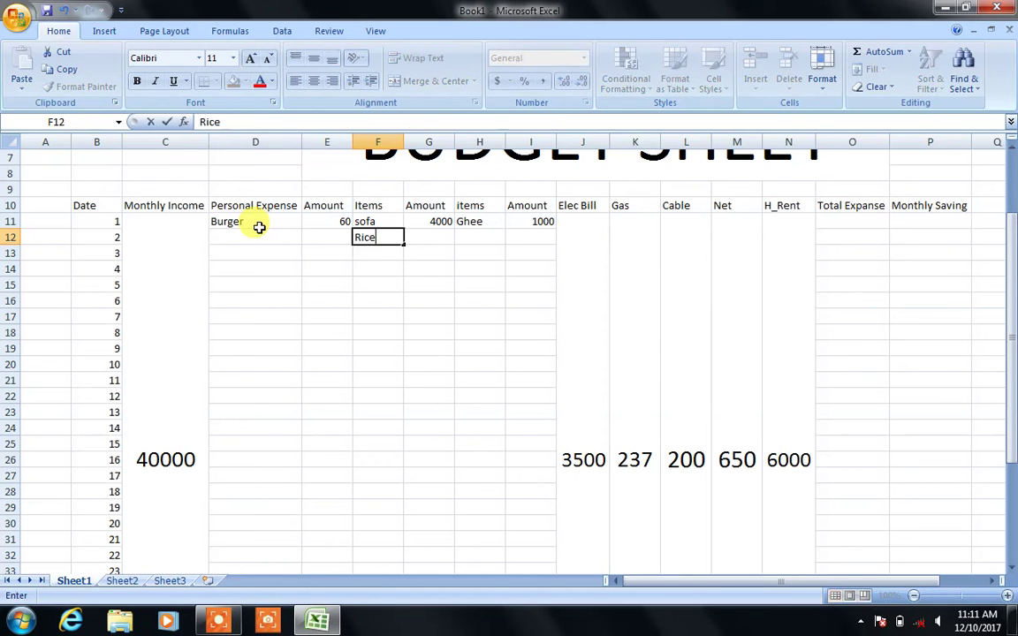
key("Right")
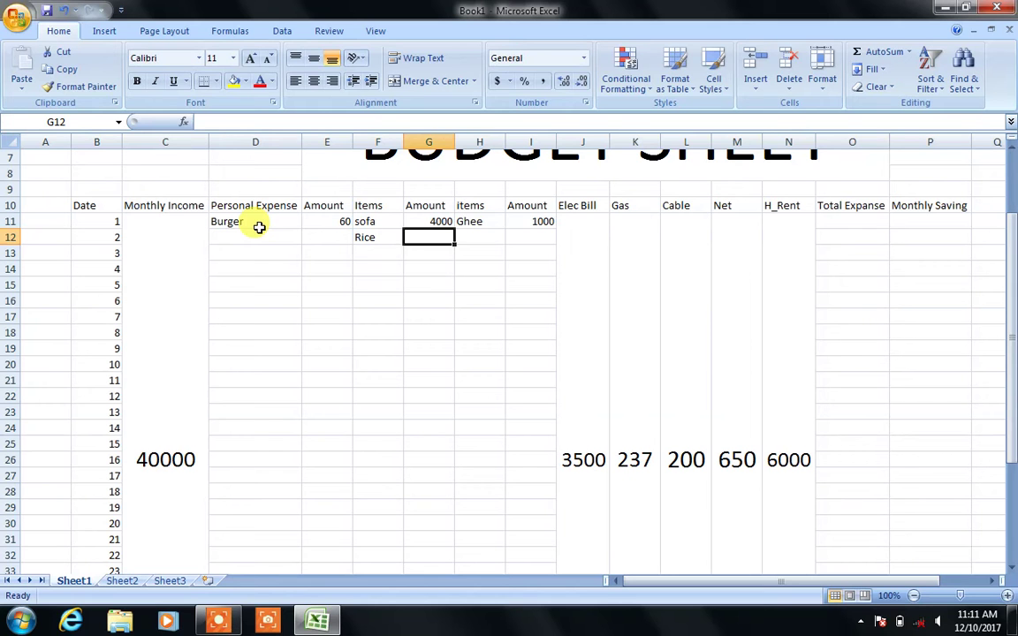
type("300")
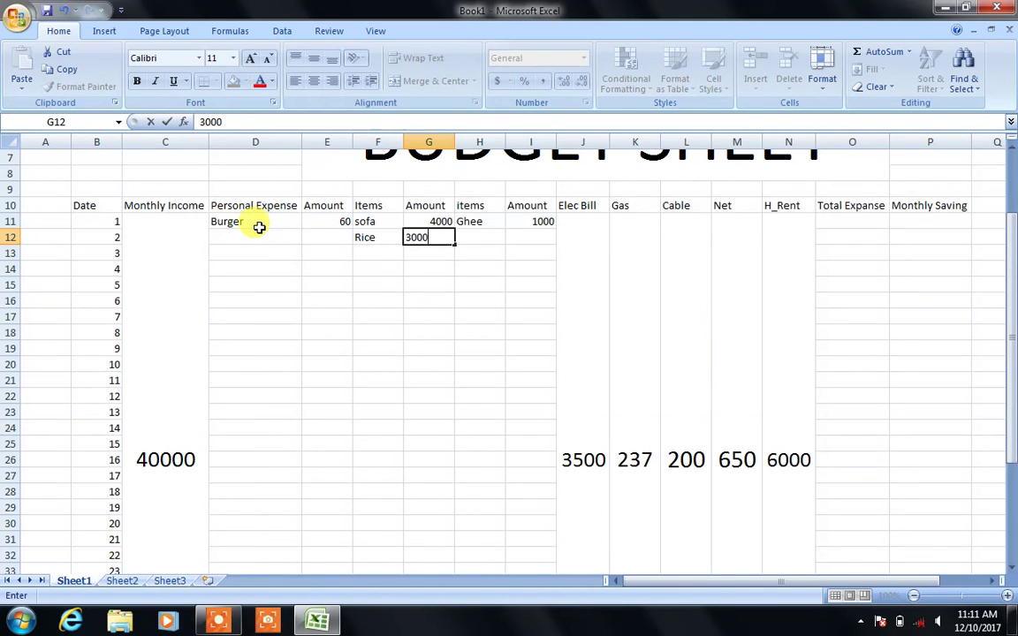
key("Tab")
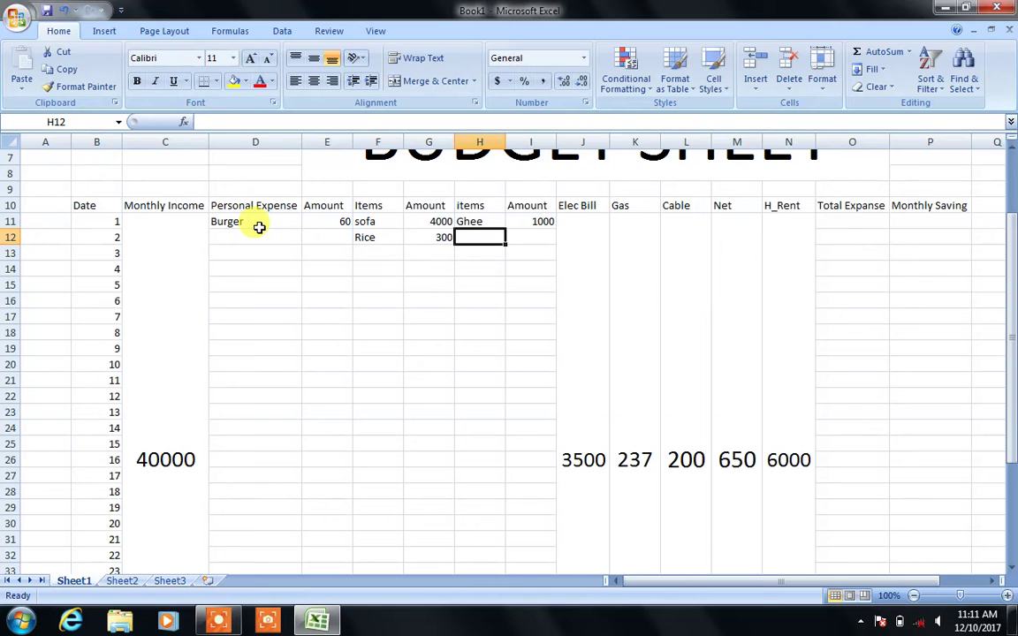
type("mi")
key("BackSpace")
key("BackSpace")
key("BackSpace")
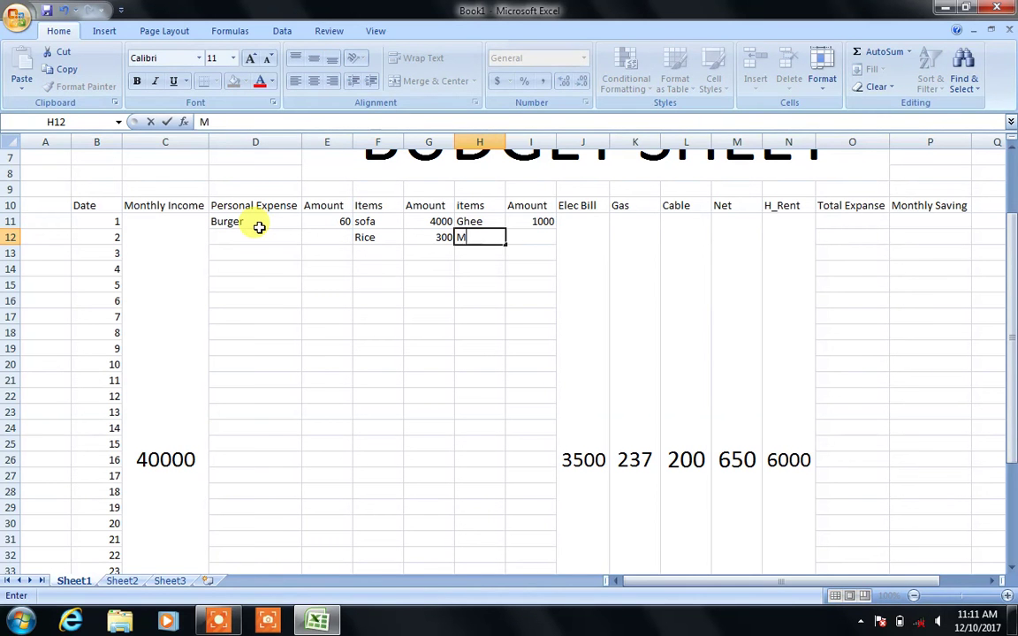
type("ikl")
key("Tab")
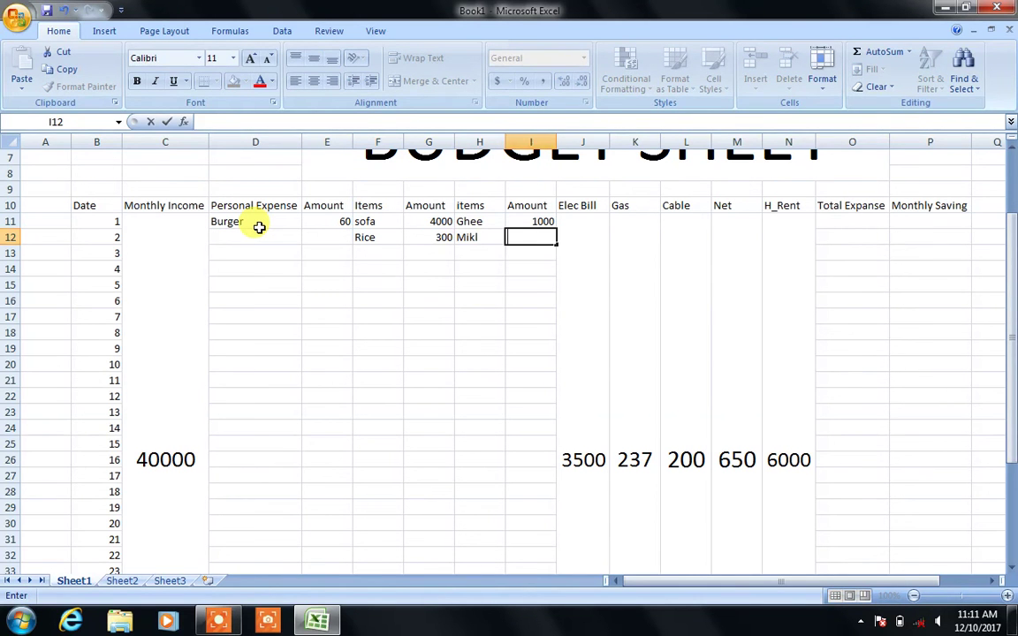
key("Left")
type("Mi")
key("Tab")
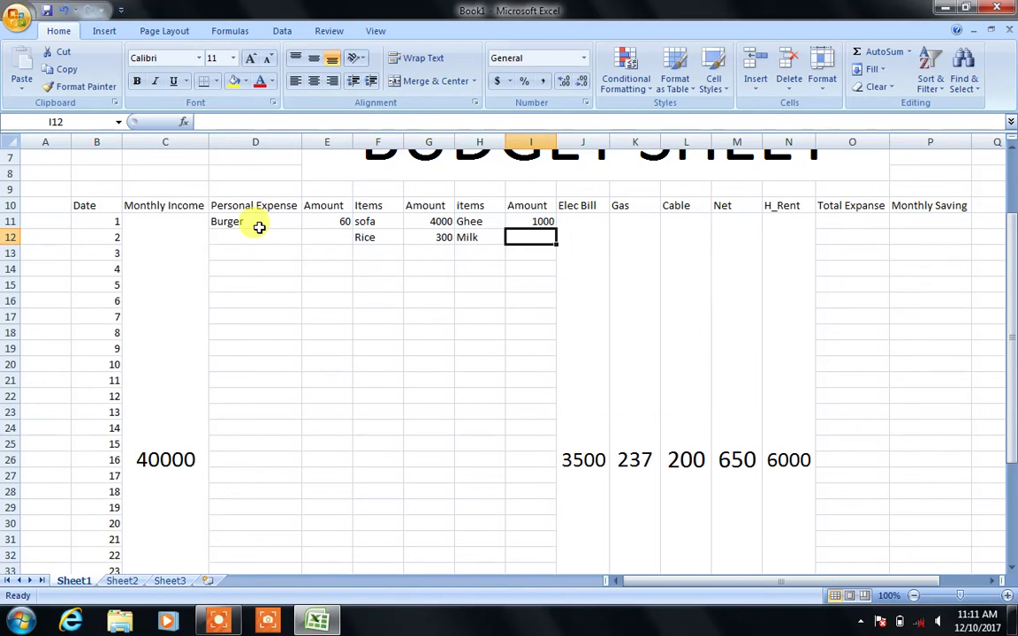
key("Tab")
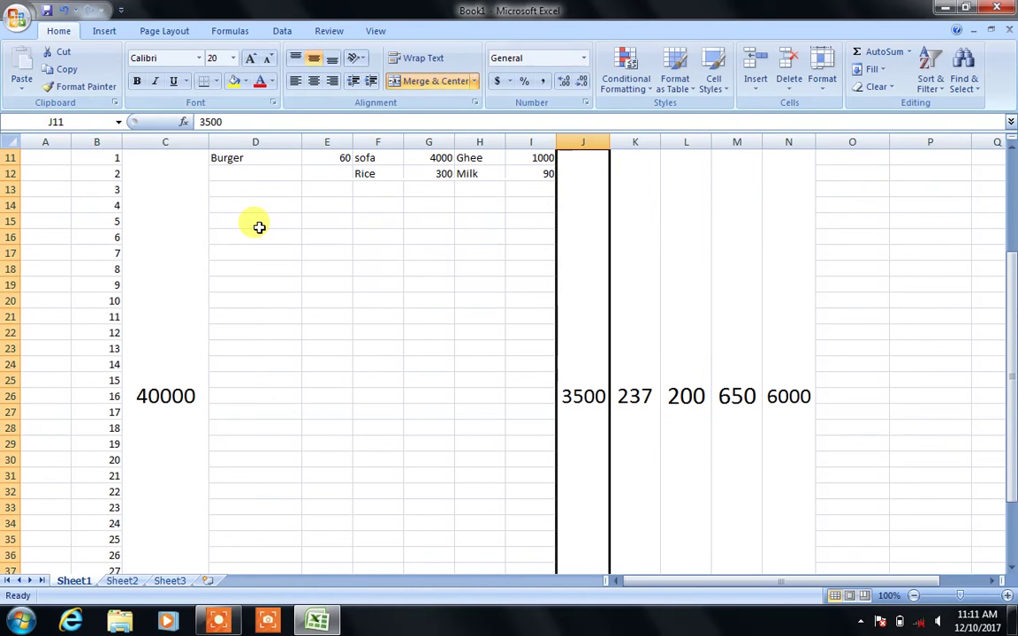
In O11 start a =SUM formula with the bill and Amount range I11:N41.
left_click_drag(1012, 264, 1012, 231)
left_click(853, 302)
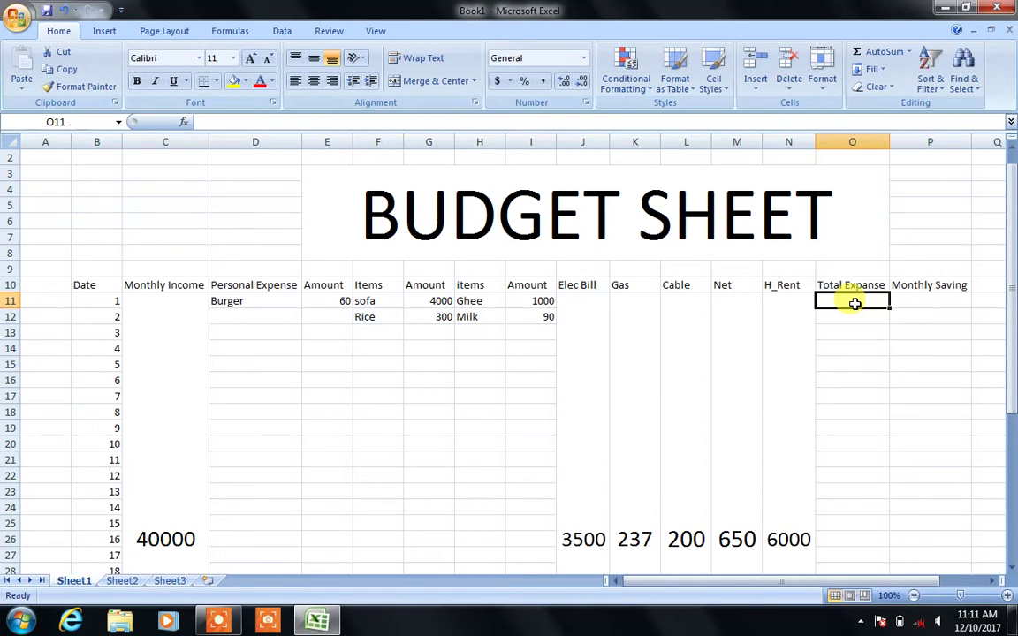
type("=su")
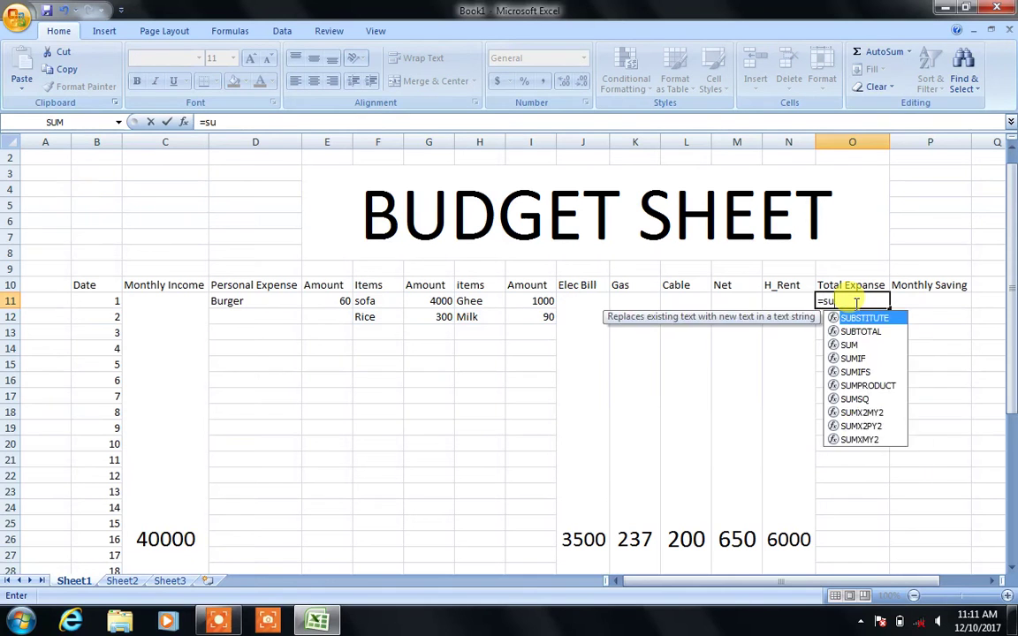
type("m(")
mouse_move(787, 302)
left_mouse_down()
mouse_move(742, 341)
mouse_move(538, 338)
left_mouse_up()
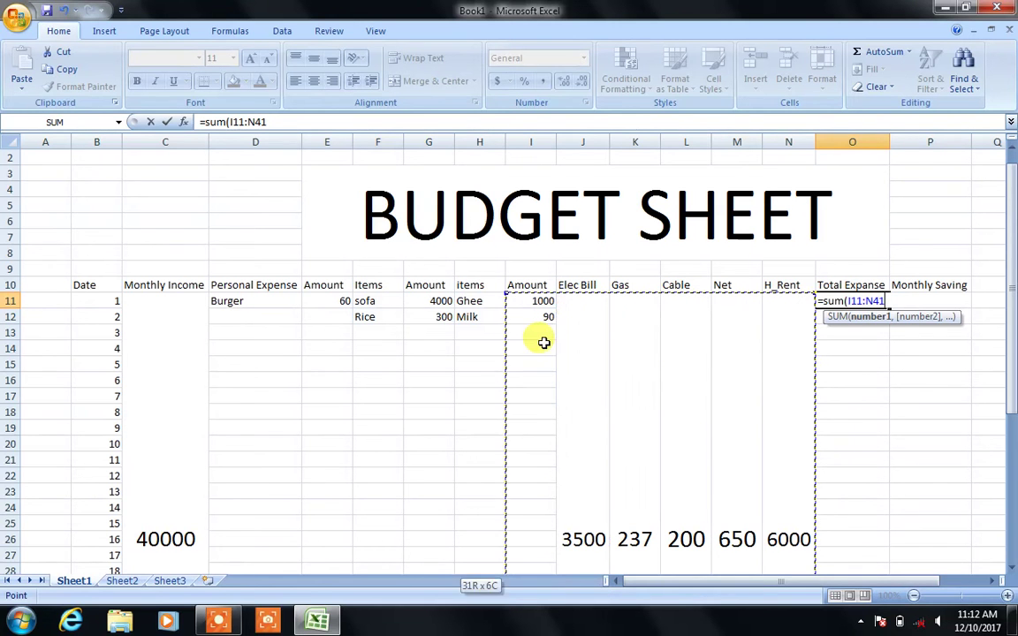
left_click(916, 579)
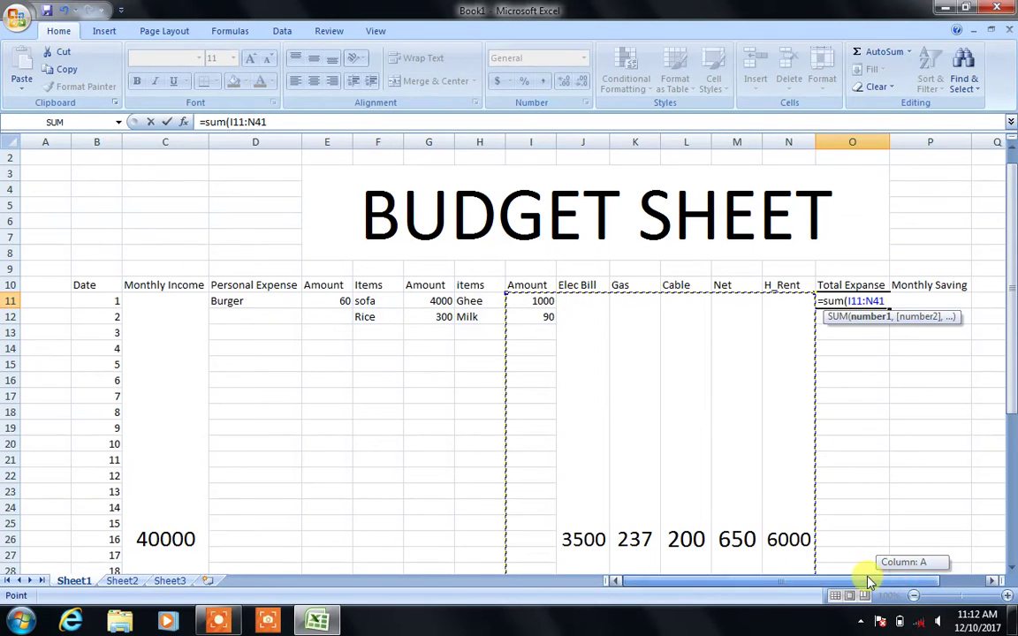
mouse_move(1014, 395)
left_mouse_down()
mouse_move(1008, 404)
mouse_move(1008, 393)
left_mouse_up()
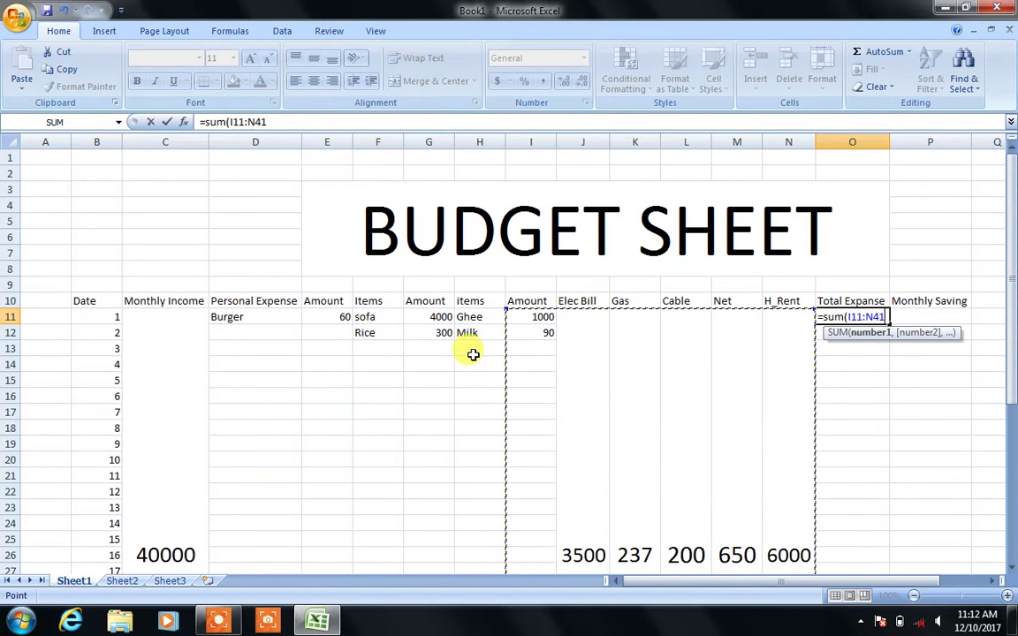
type(",")
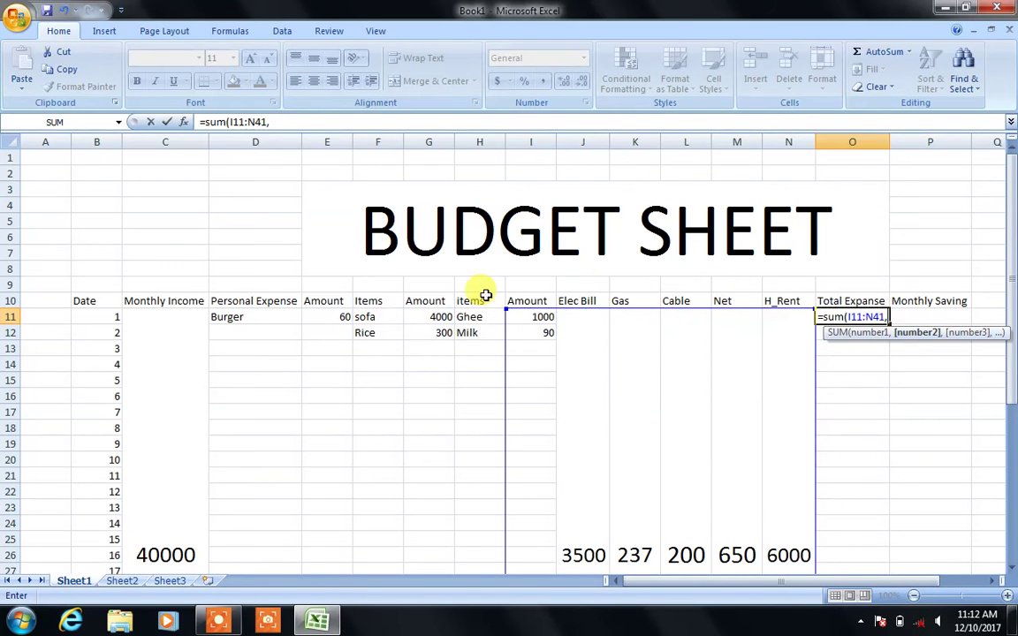
Add G11:G41 and E11:E41 to complete =SUM(I11:N41,G11:G41,E11:E41), giving 16037.
left_click(445, 317)
left_click_drag(444, 316, 425, 629)
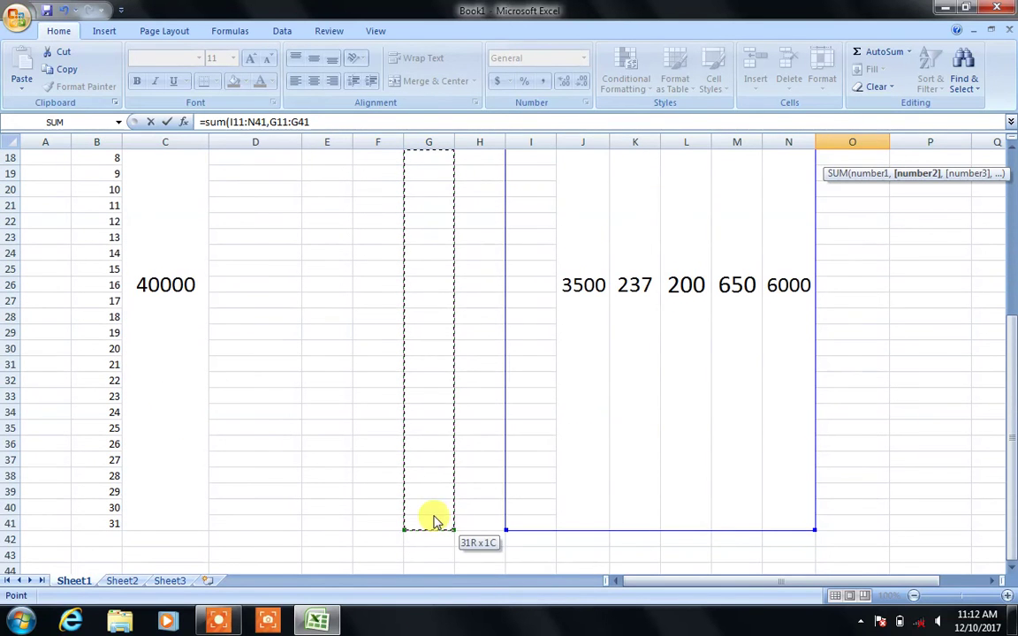
left_click_drag(425, 629, 431, 523)
left_click_drag(1009, 488, 1010, 237)
type(",")
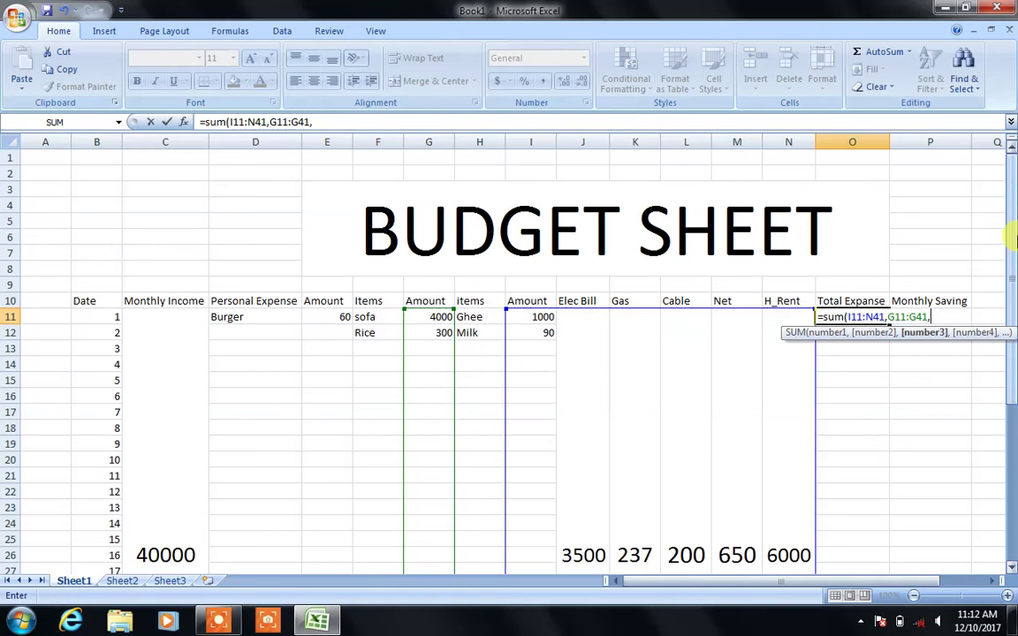
left_click_drag(329, 319, 308, 613)
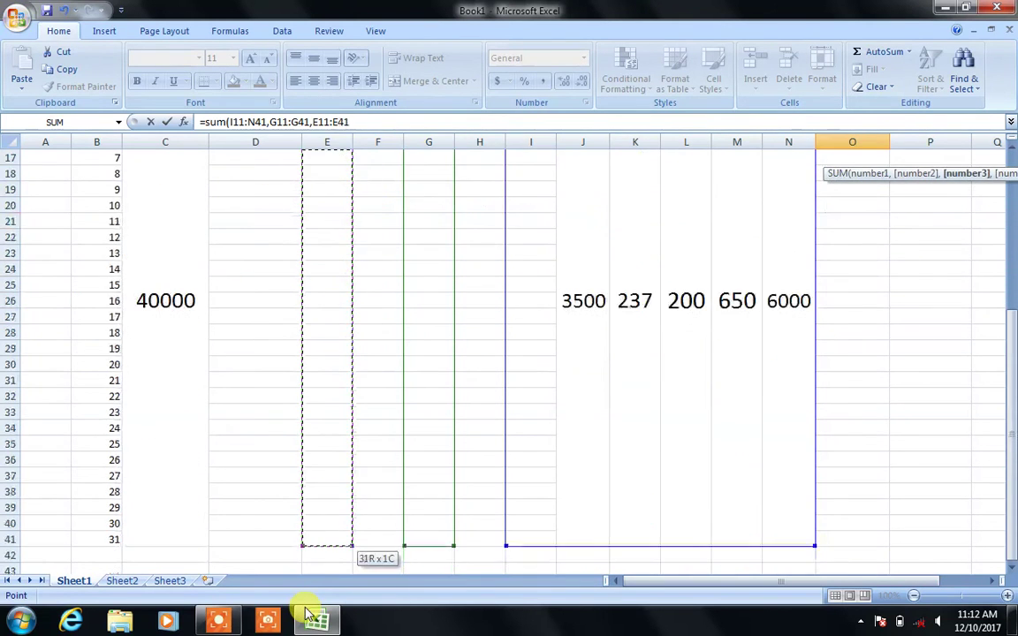
left_click_drag(308, 612, 318, 522)
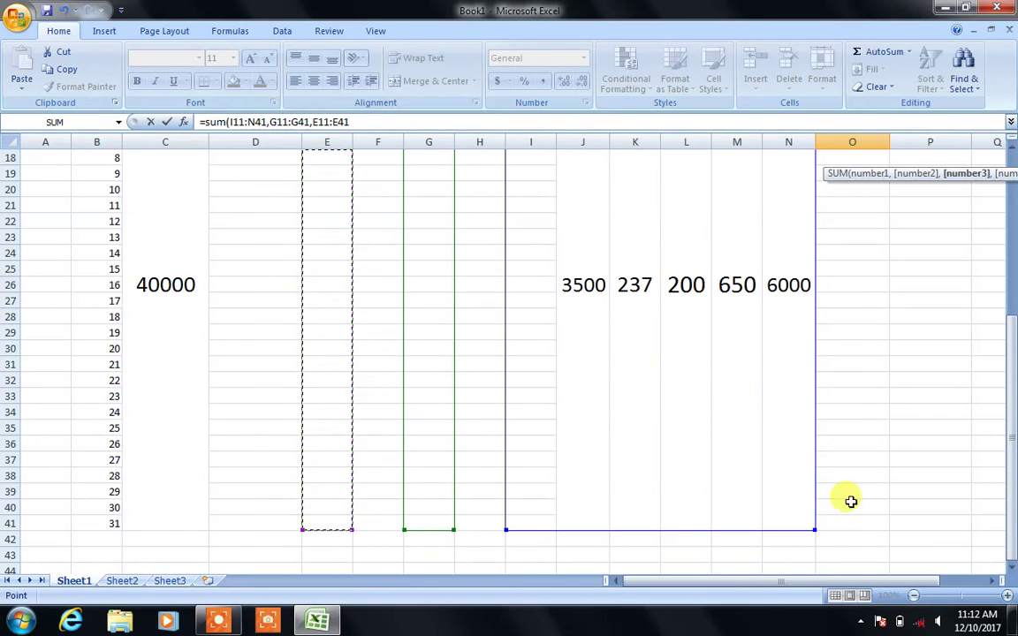
left_click_drag(1010, 521, 1010, 332)
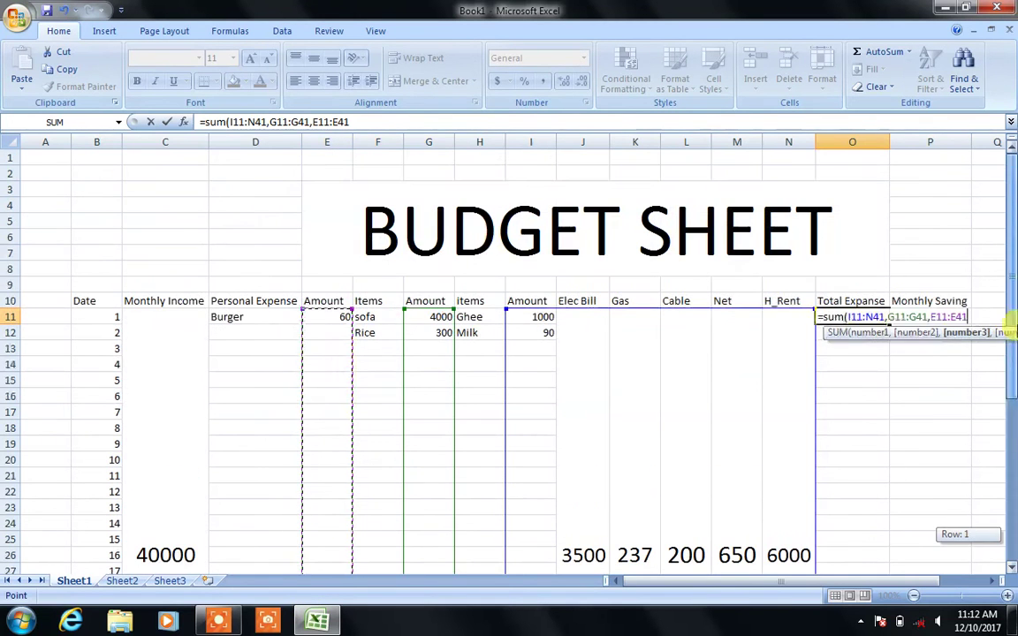
type(")")
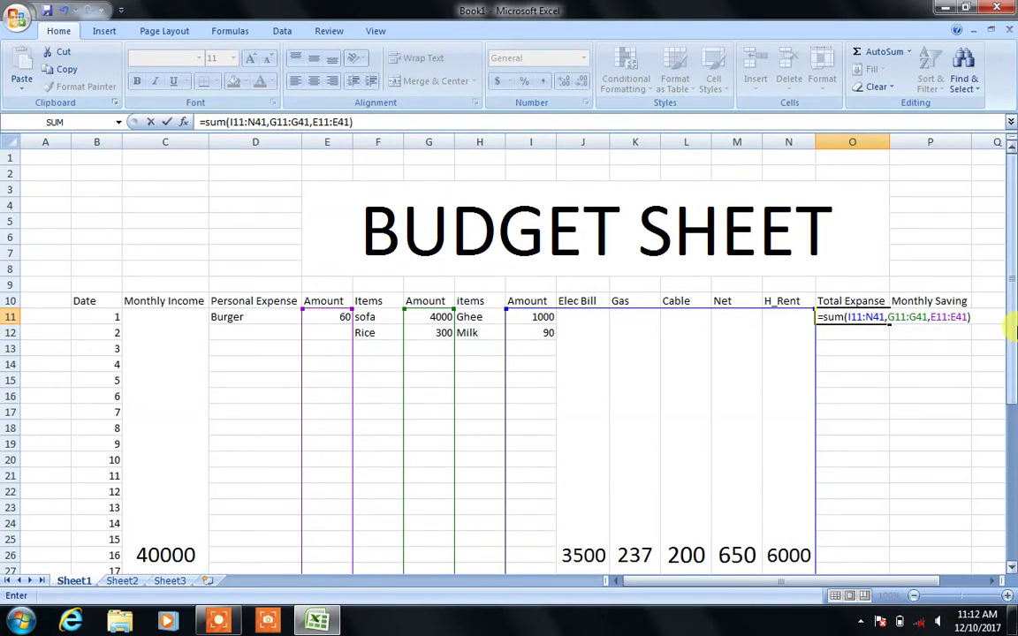
key("Return")
key("Up")
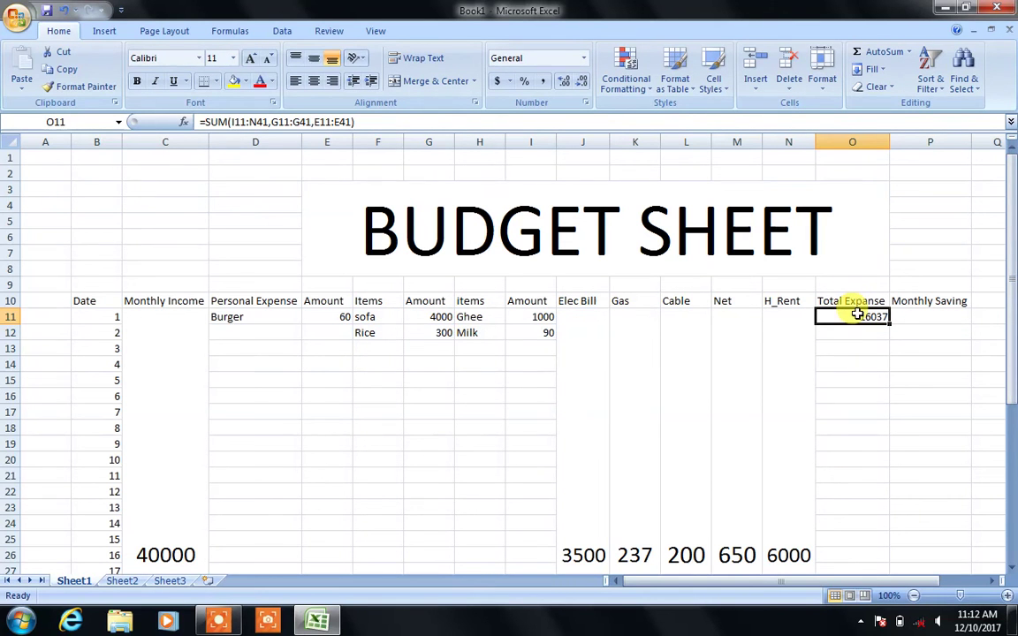
Merge O11:O41, middle-align it and enlarge the 16037 total to 22 pt.
left_click_drag(857, 315, 846, 597)
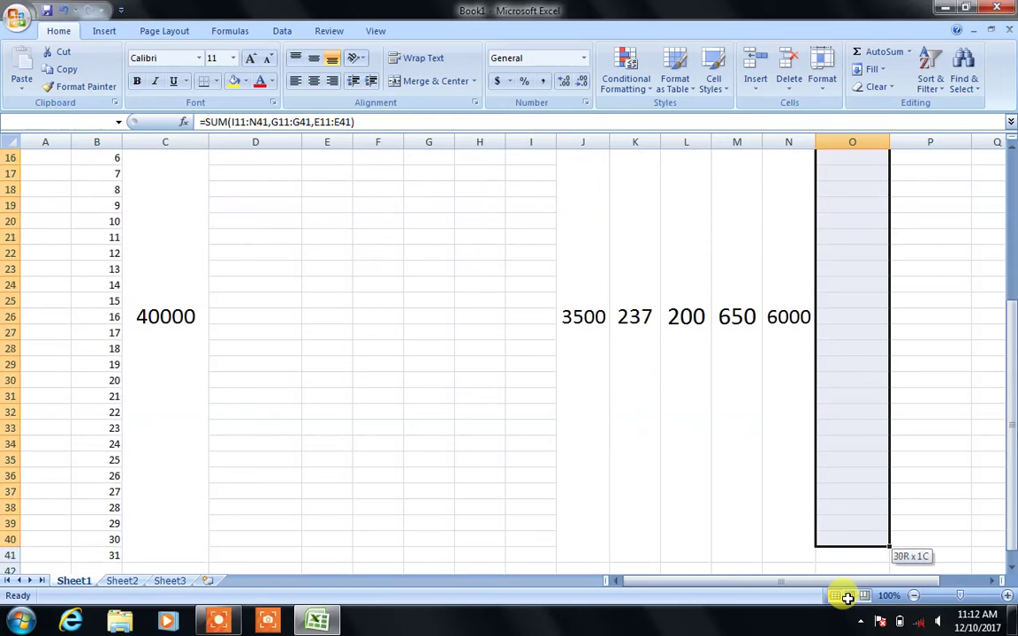
left_click_drag(846, 597, 846, 541)
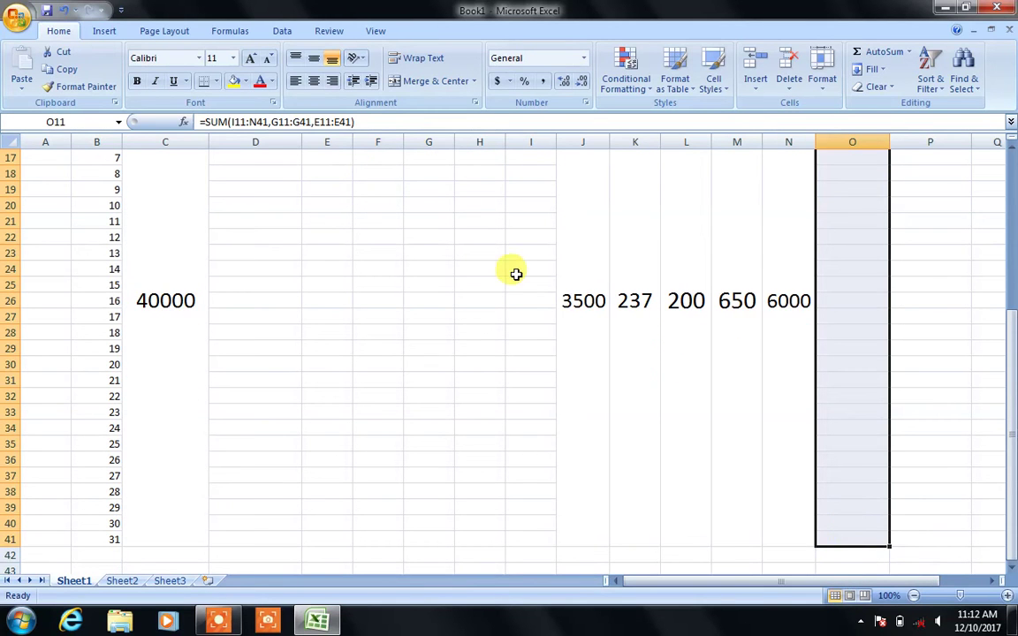
left_click(441, 80)
left_click(313, 57)
left_click(250, 58)
left_click(250, 58)
left_click(250, 58)
left_click(250, 59)
left_click(250, 58)
left_click(250, 58)
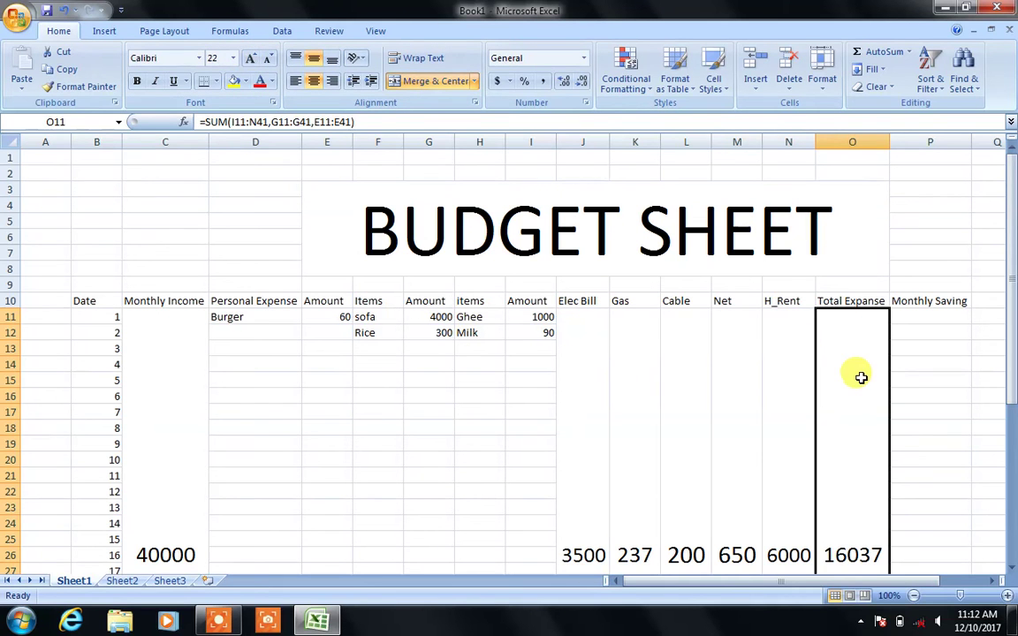
Check the Monthly Income value and the Total Expanse formula.
left_click(932, 427)
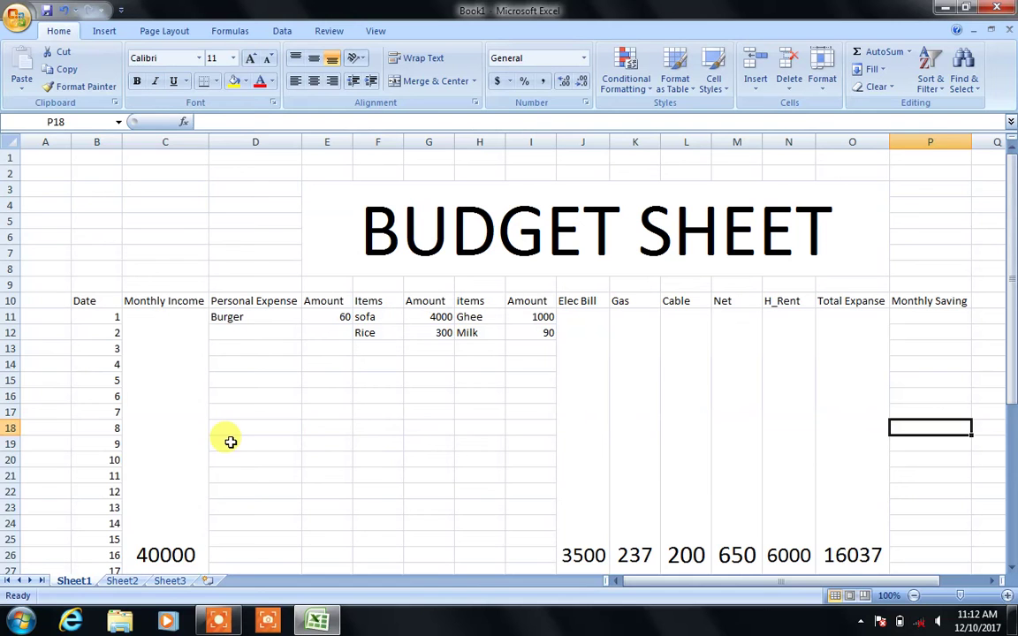
left_click(171, 456)
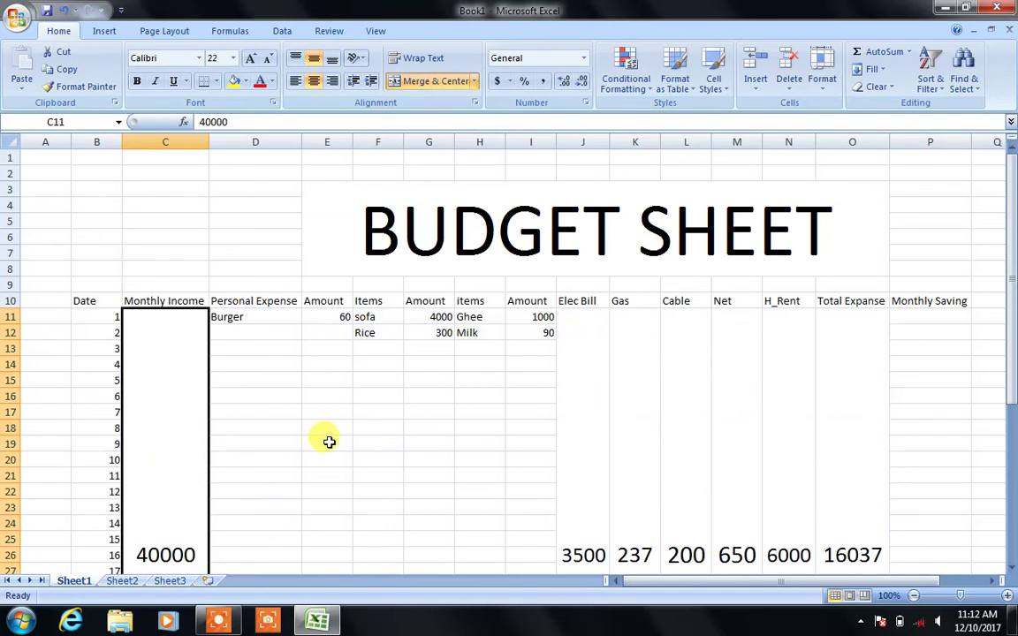
left_click(875, 555)
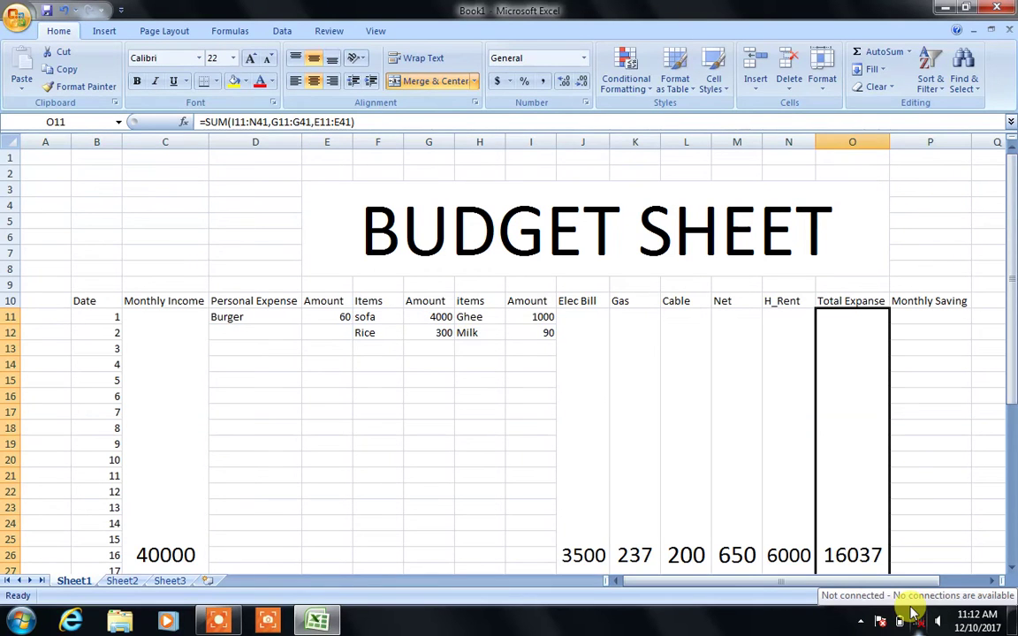
Enter =C11-O11 in P11 so Monthly Saving shows 23963.
left_click(950, 316)
left_click_drag(951, 316, 965, 426)
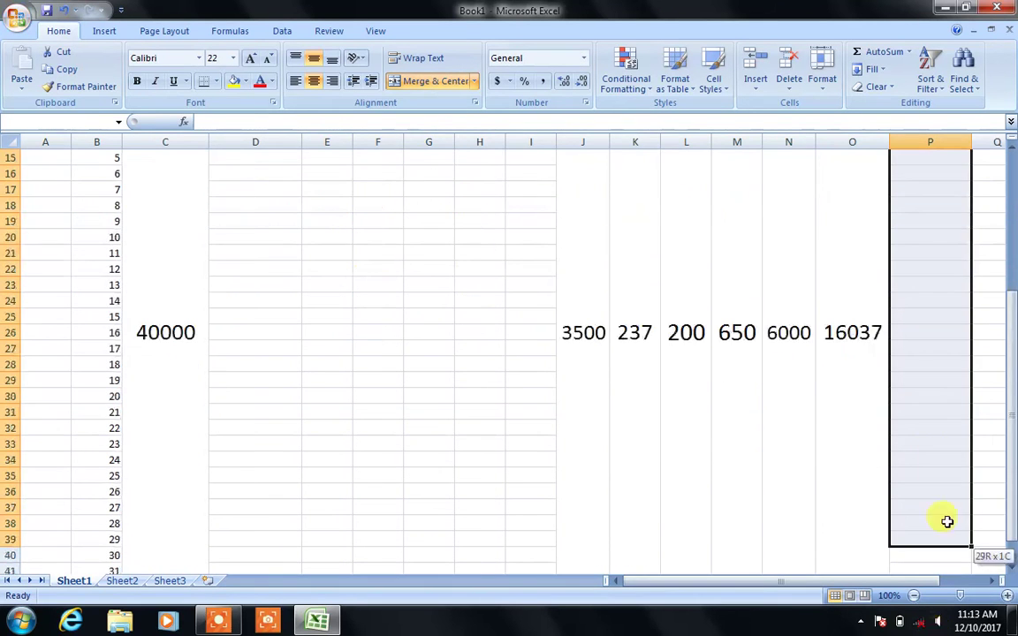
left_click_drag(1009, 399, 1007, 221)
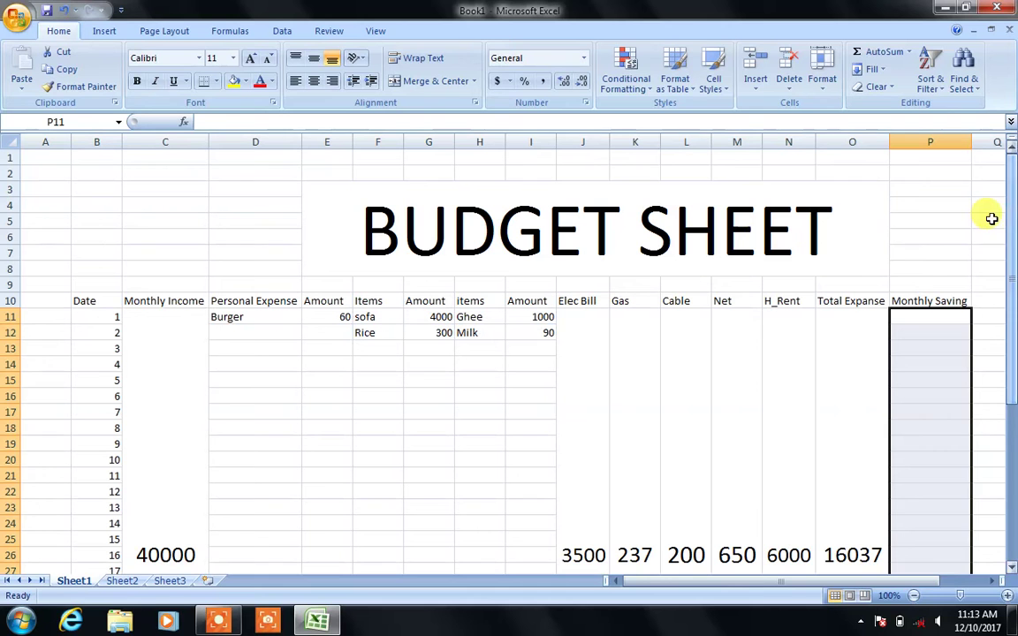
left_click(921, 312)
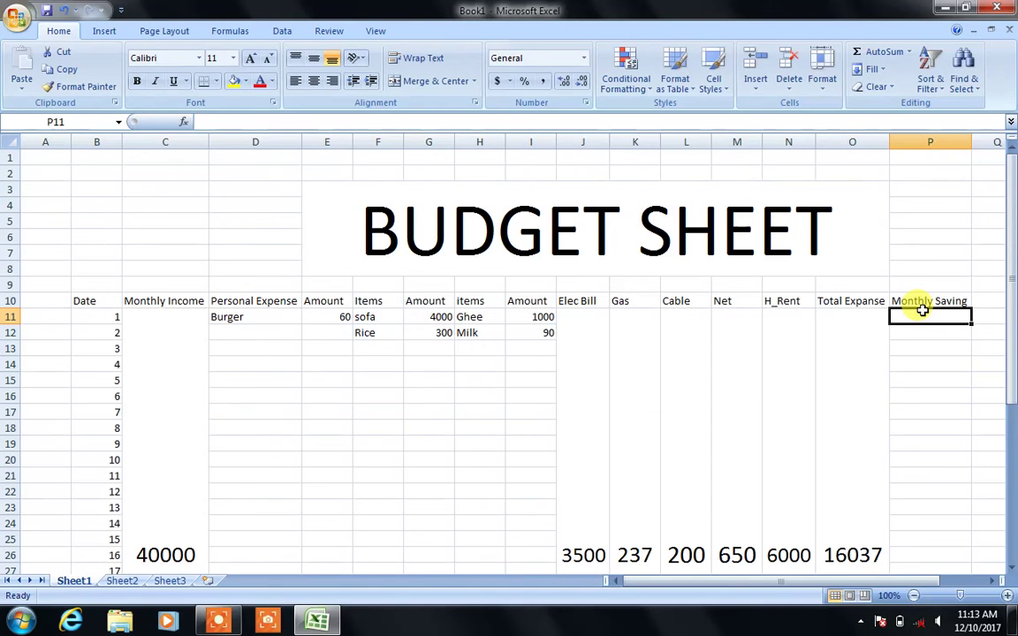
type("=")
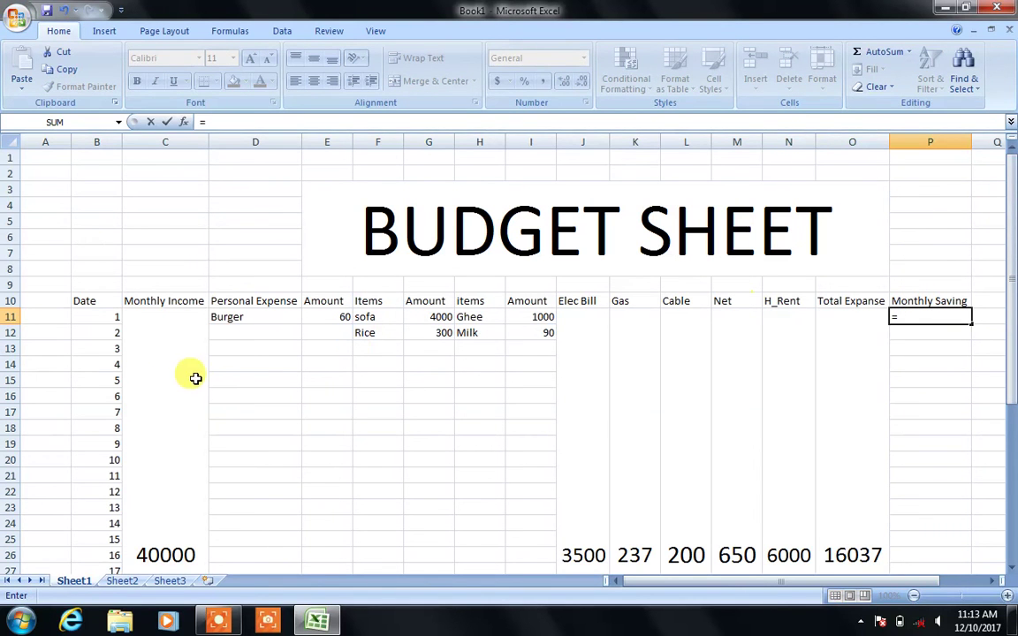
left_click(179, 380)
type("-")
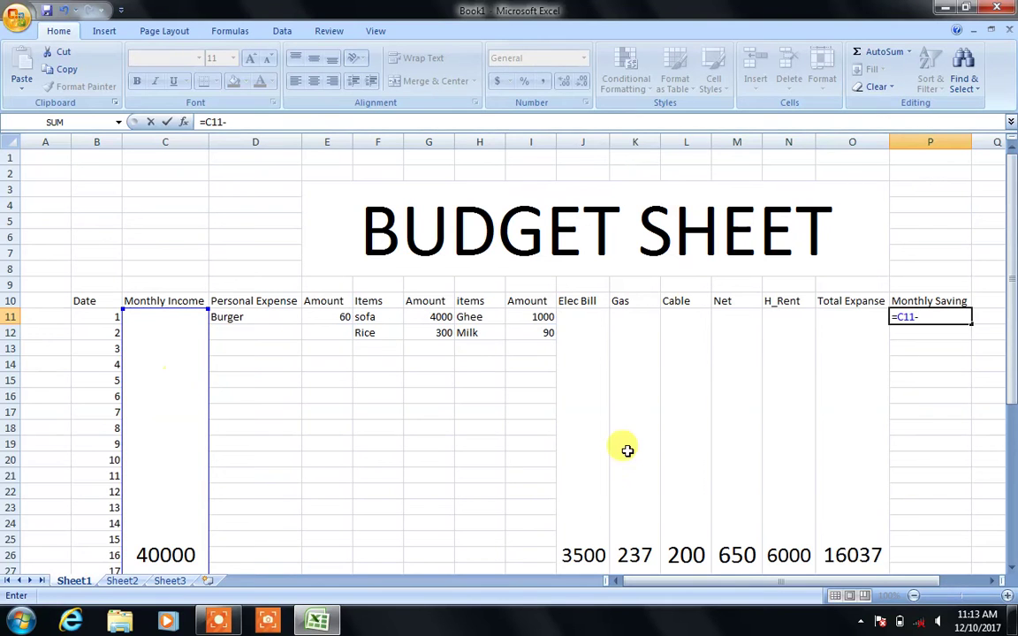
left_click(836, 461)
key("Return")
key("Up")
Merge P11:P41, enlarge the 23963 figure to 24 pt, and check both formulas.
mouse_move(947, 316)
left_mouse_down()
mouse_move(923, 624)
mouse_move(926, 542)
left_mouse_up()
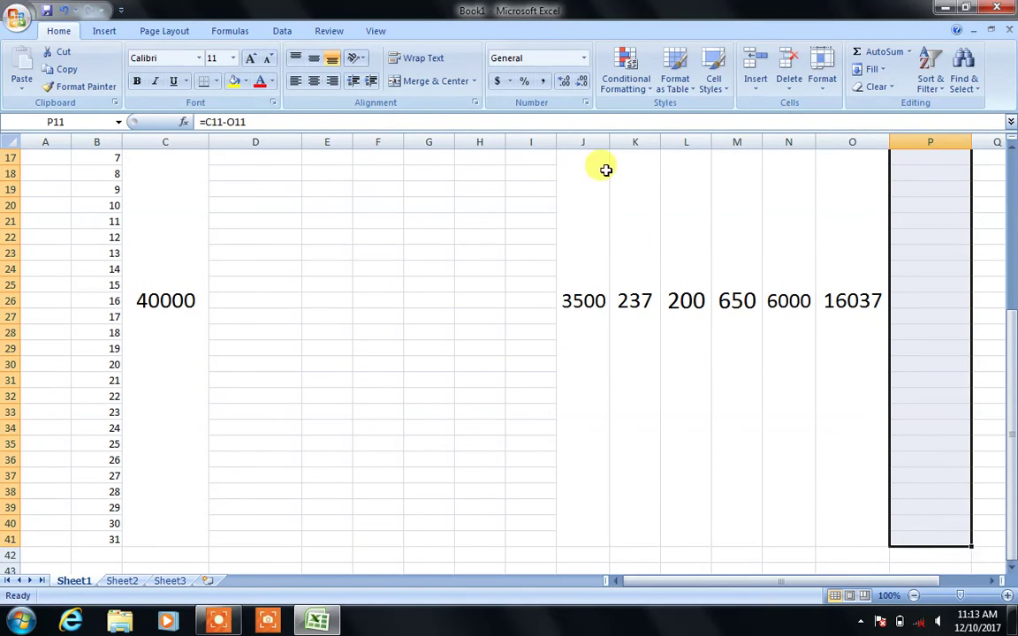
left_click(399, 78)
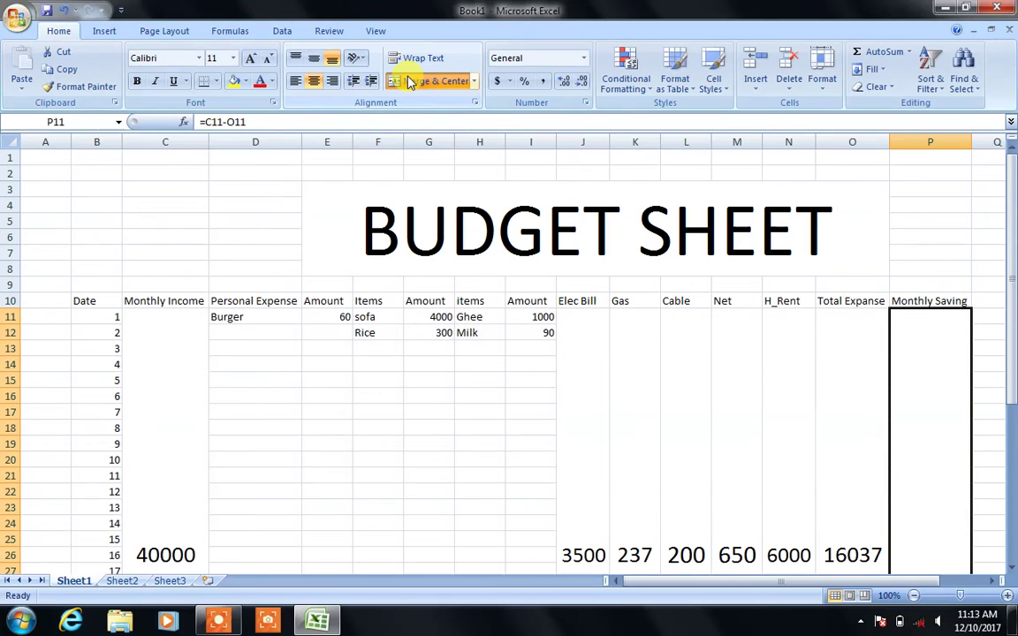
left_click(254, 60)
left_click(253, 60)
left_click(254, 60)
left_click(254, 60)
left_click(253, 60)
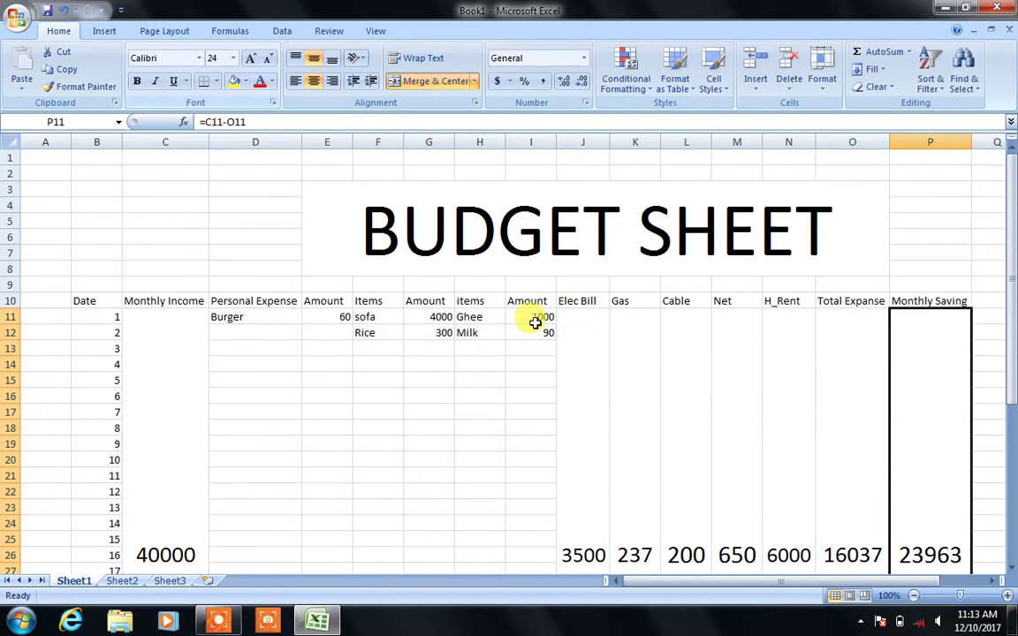
left_click(837, 530)
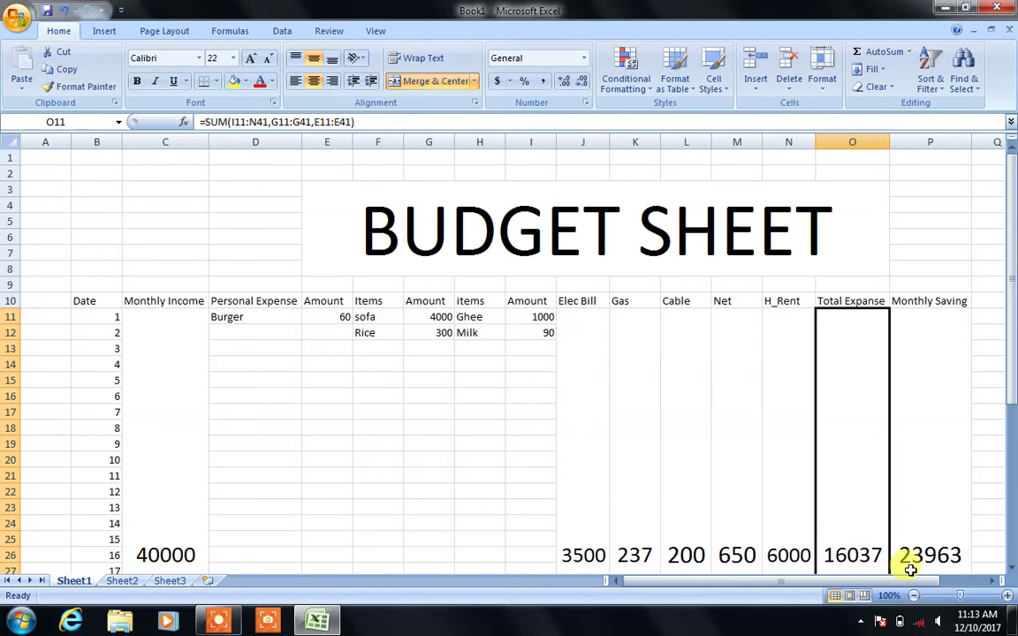
left_click(931, 527)
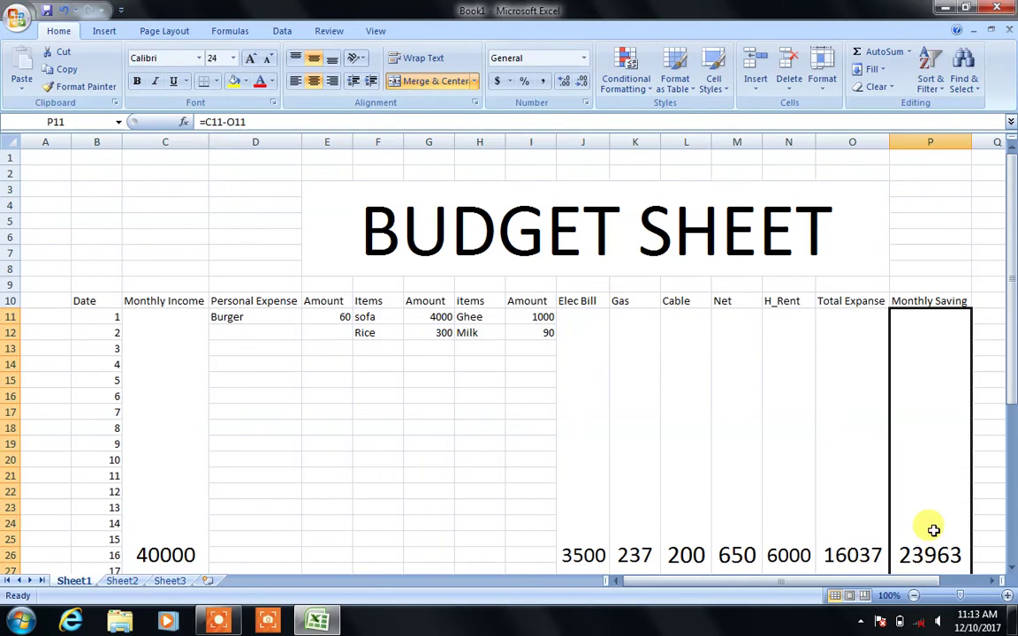
left_click(253, 366)
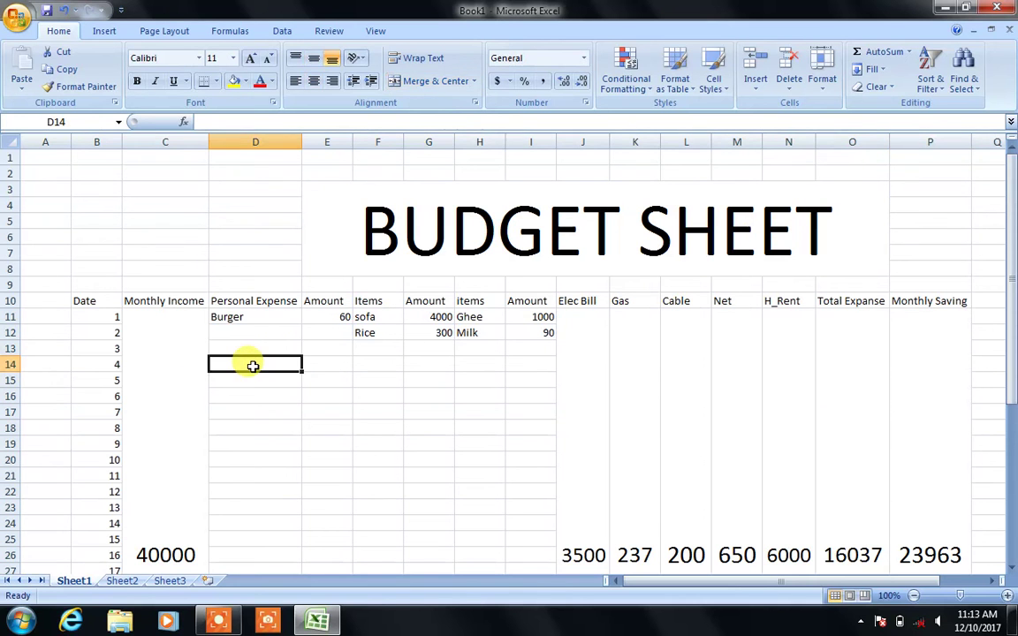
Enter the expense Shawarma with amount 120 on row 14.
type("Sha")
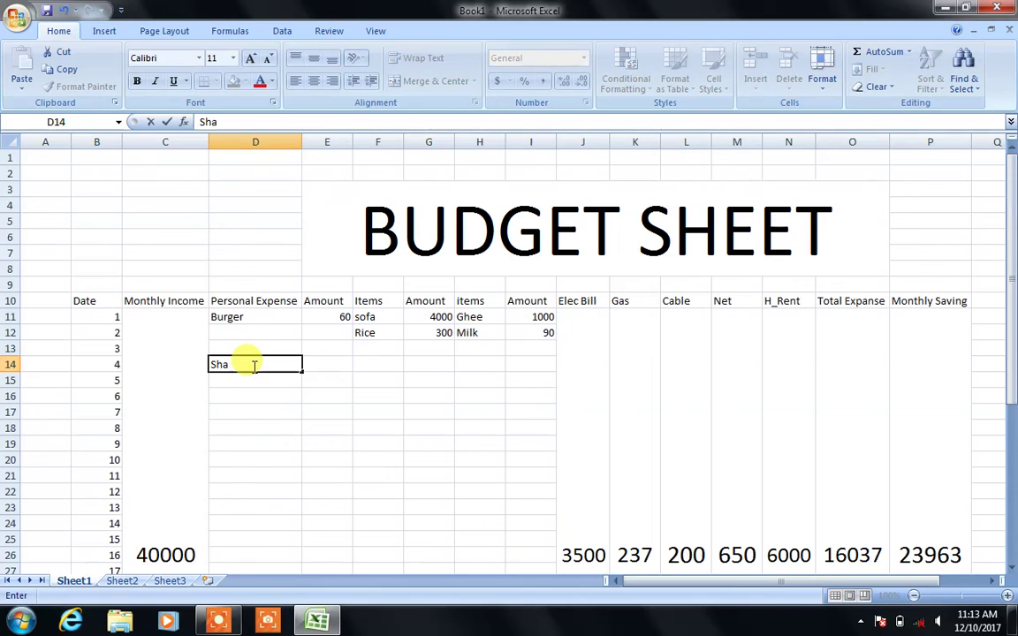
type("e")
key("BackSpace")
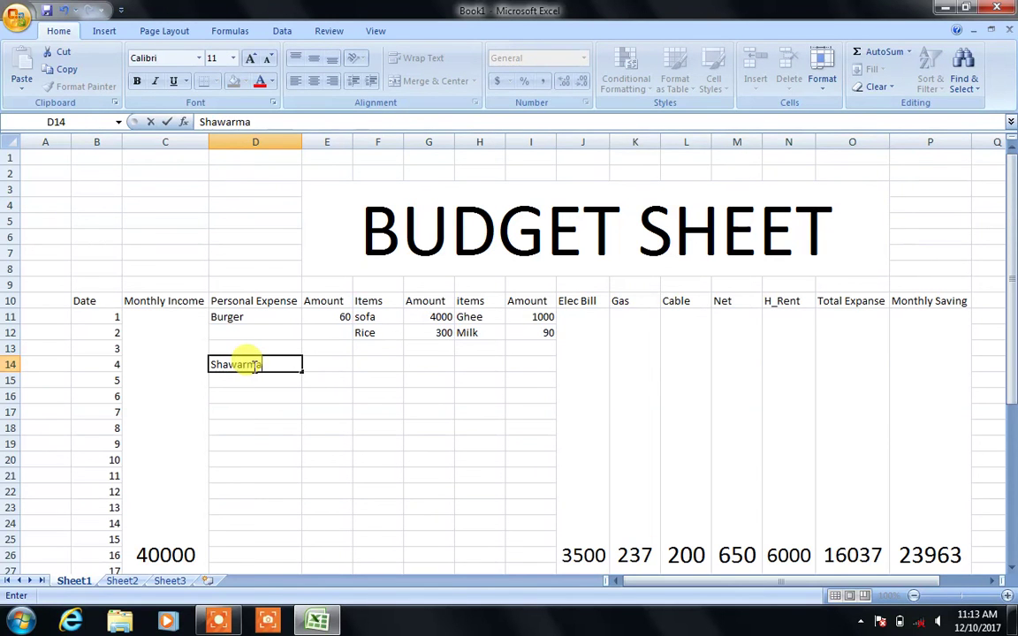
key("Tab")
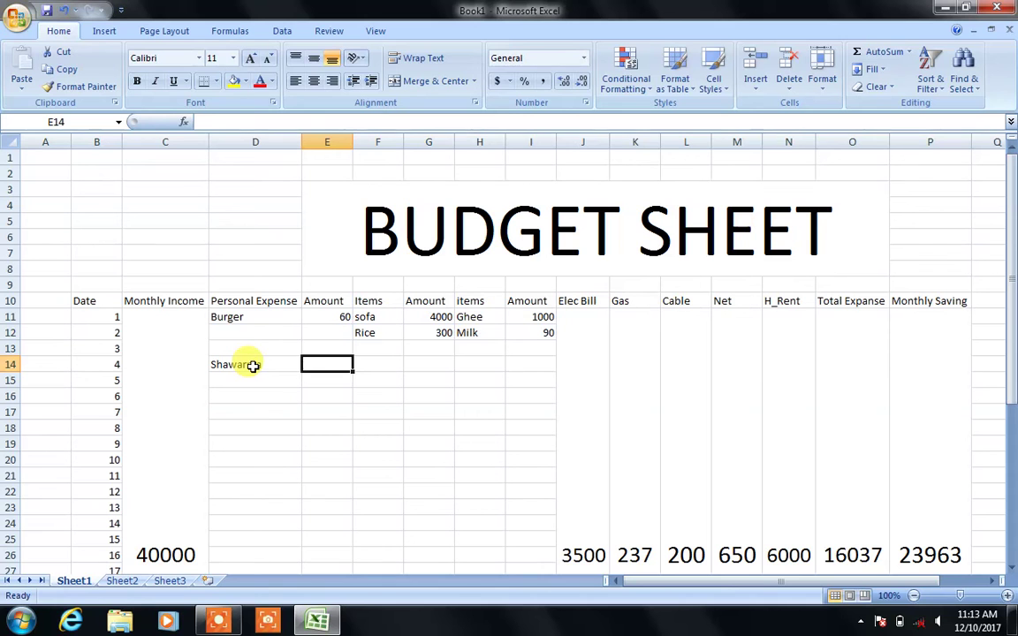
type("90")
type("120")
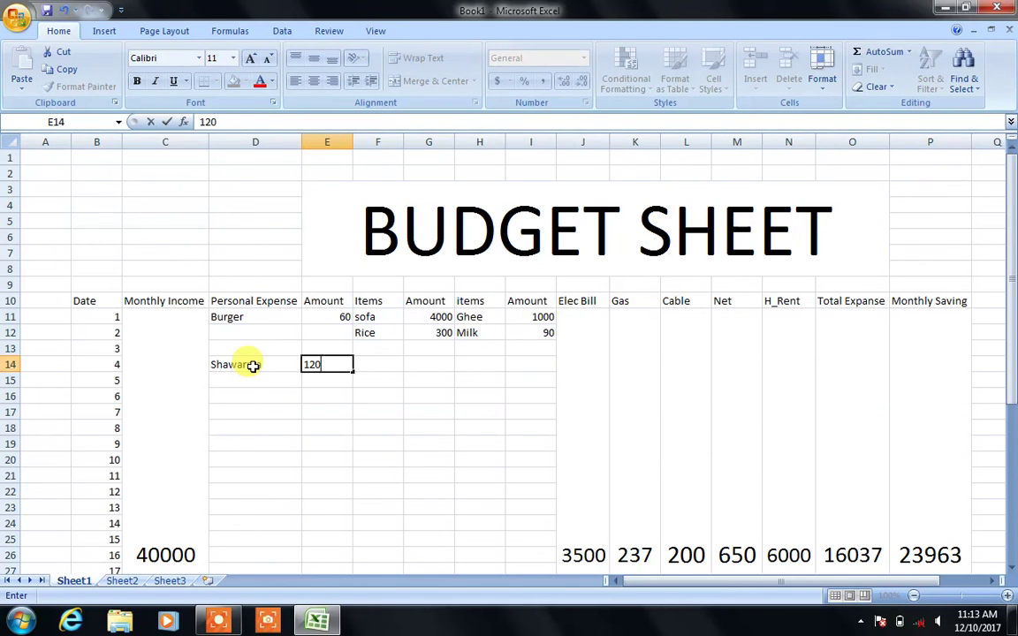
key("Tab")
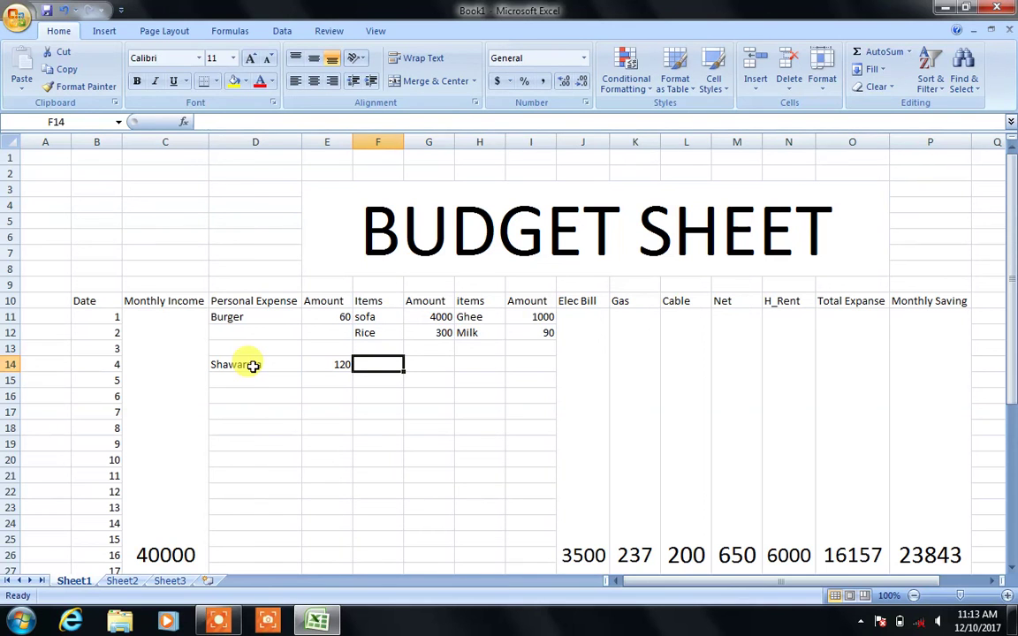
Verify the recalculated Total Expanse 16157 and Monthly Saving 23843.
left_click(332, 363)
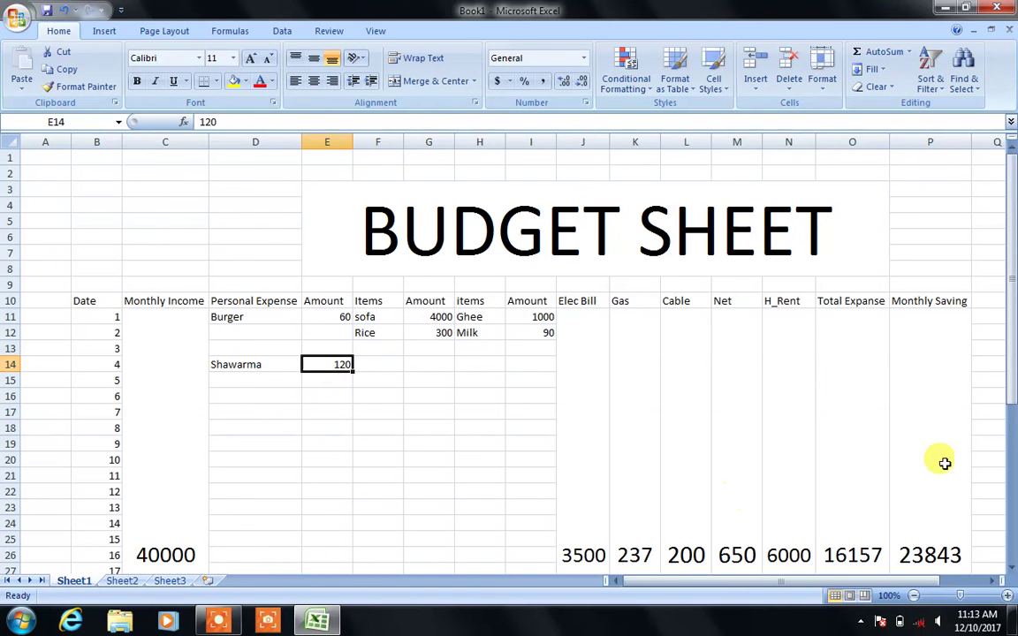
left_click(843, 559)
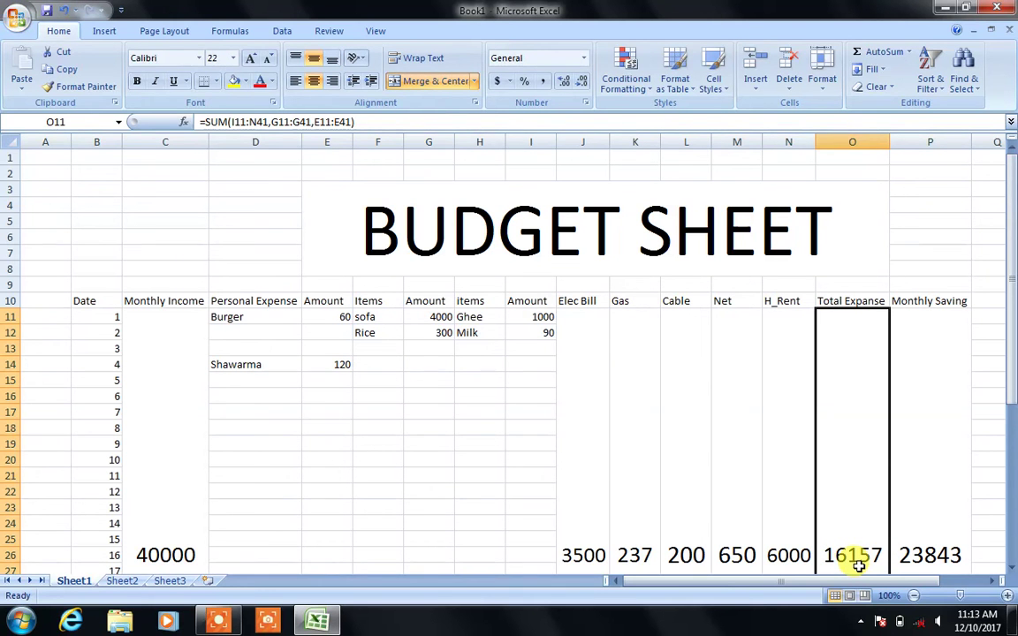
left_click(940, 564)
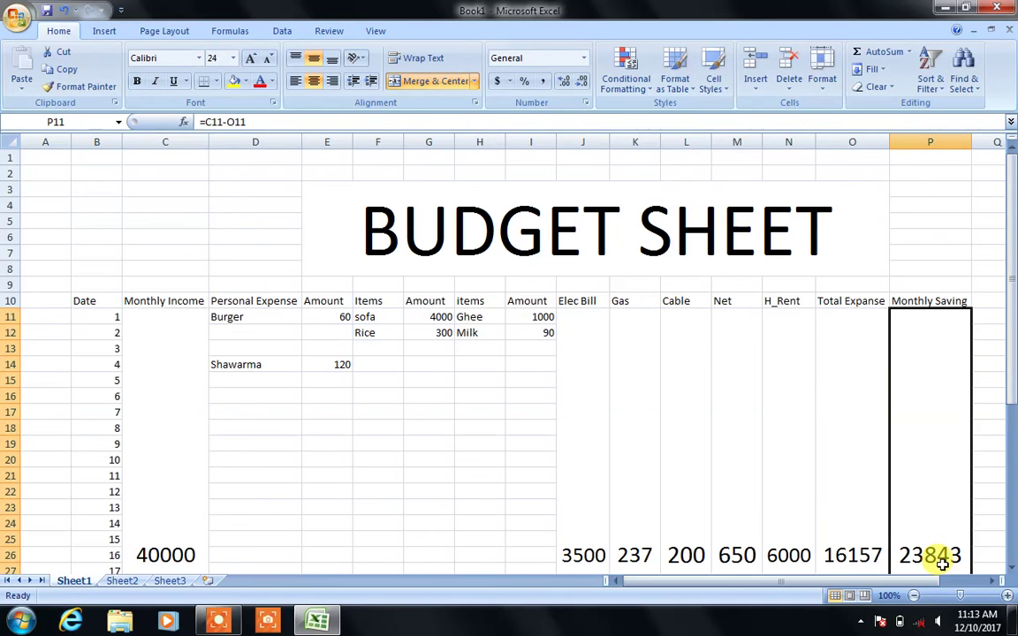
left_click_drag(1008, 372, 1002, 576)
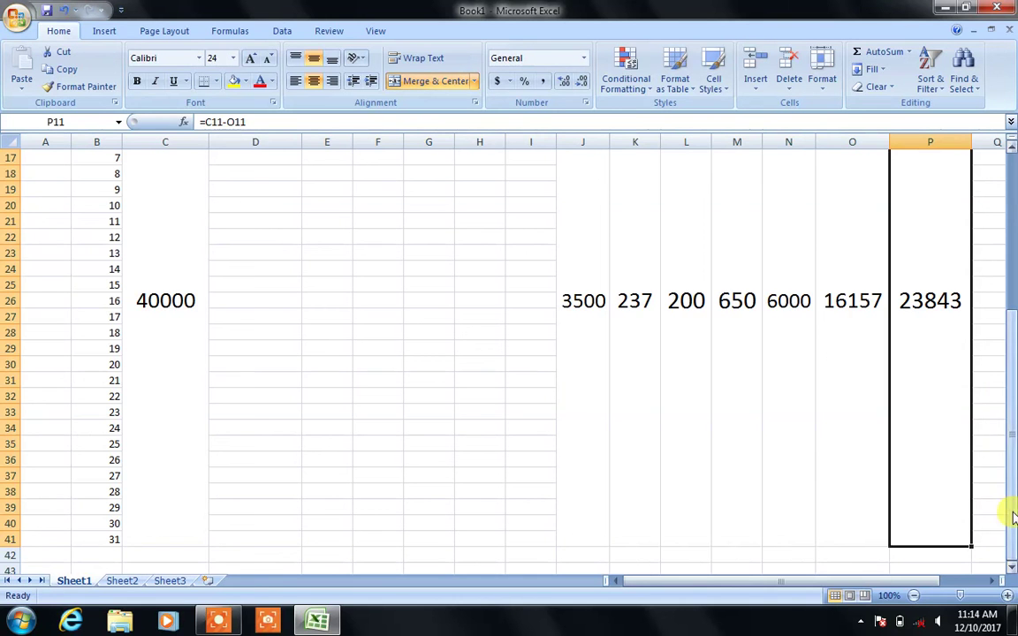
left_click_drag(1002, 576, 1014, 333)
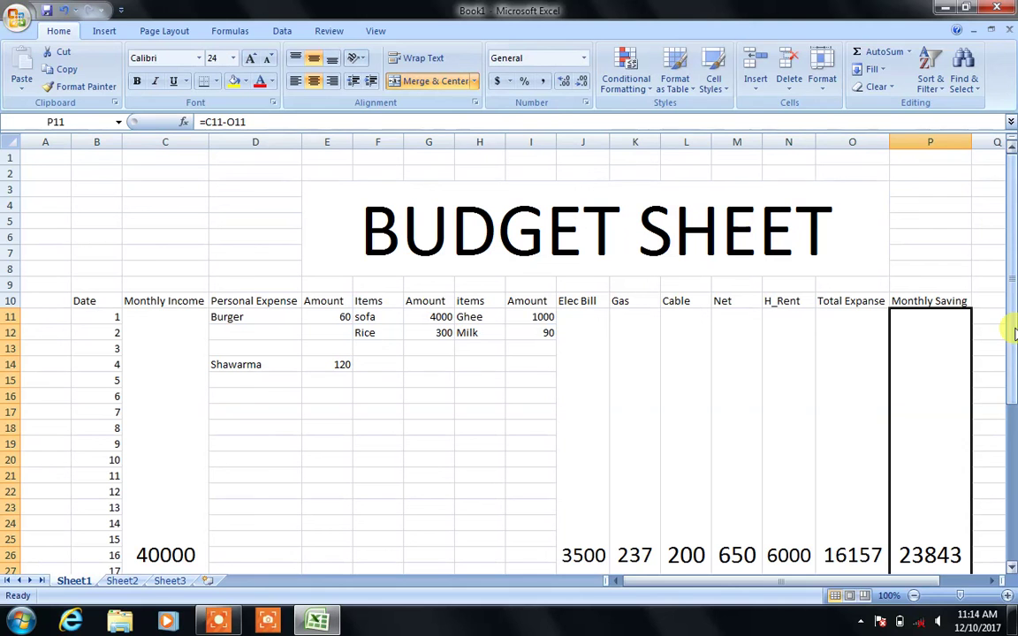
left_click(265, 317)
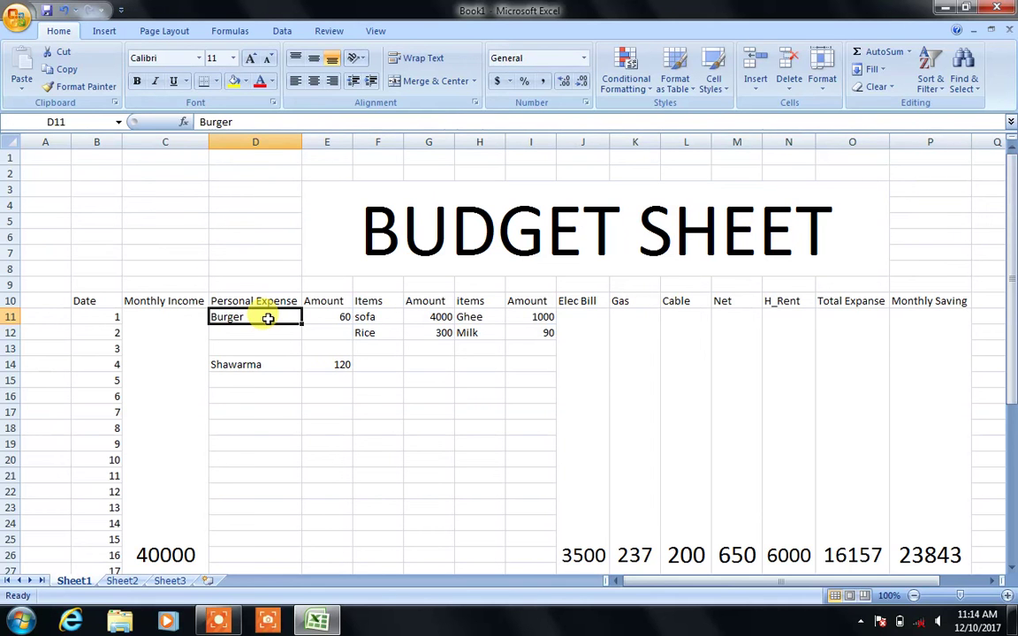
left_click(863, 623)
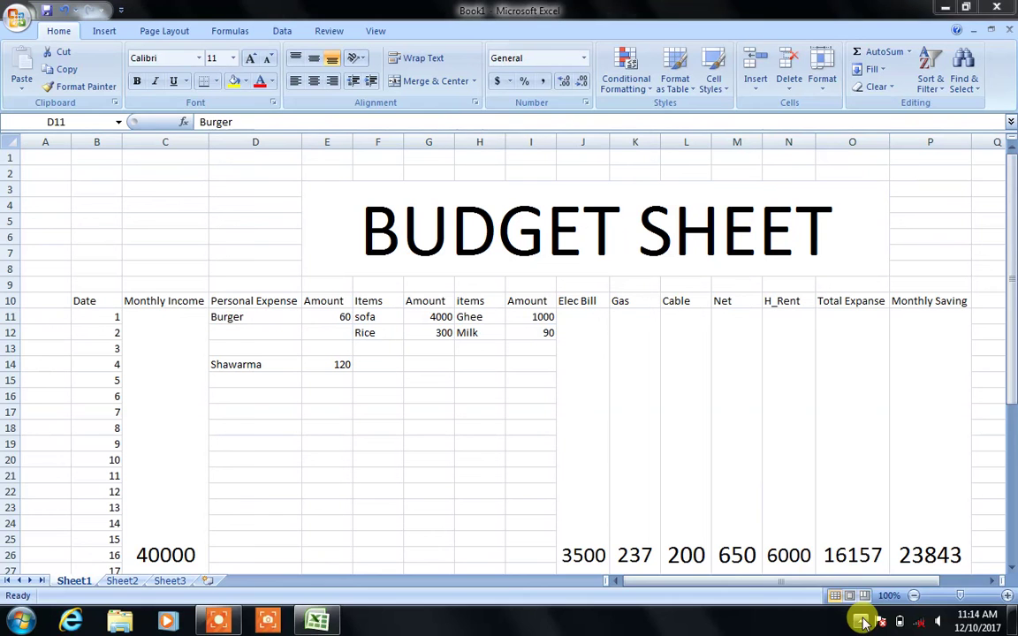
left_click(871, 548)
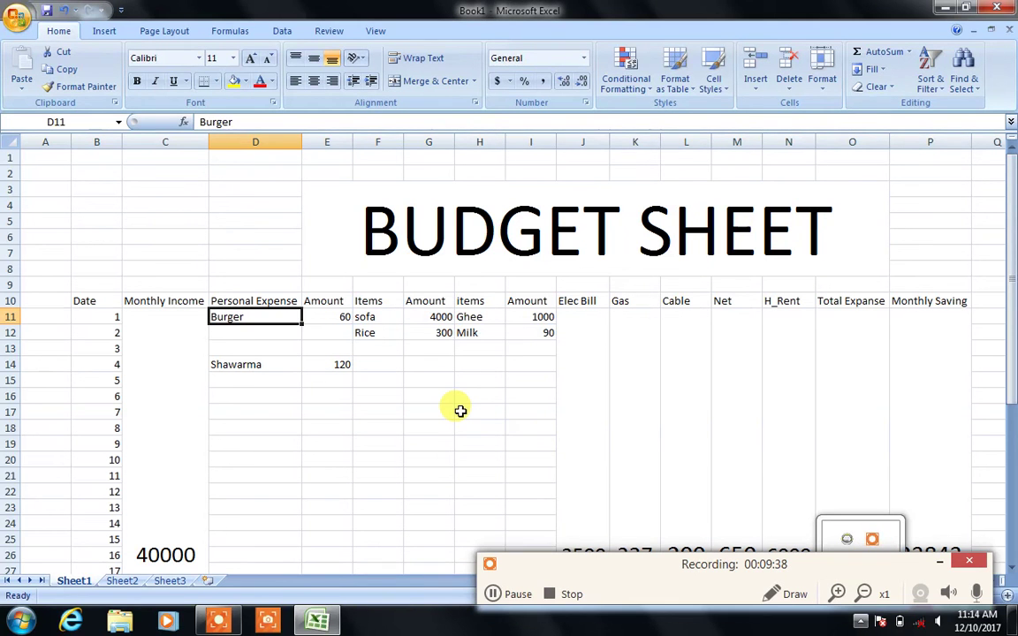
Save the workbook as 'budget sheet' in G:\EXCEL 1, then close Excel.
key("ctrl+s")
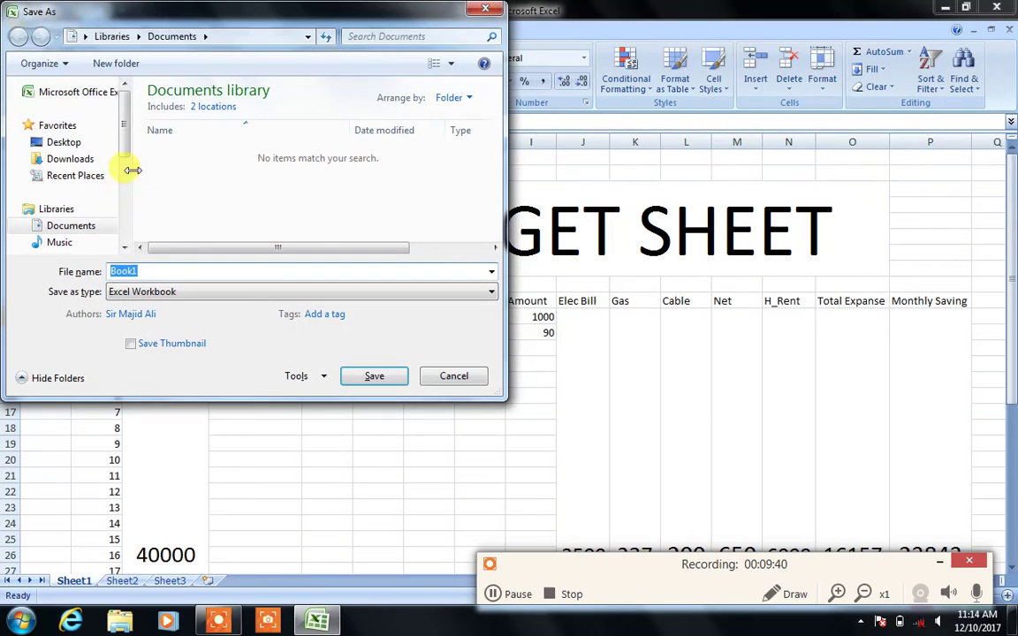
left_click_drag(121, 144, 119, 255)
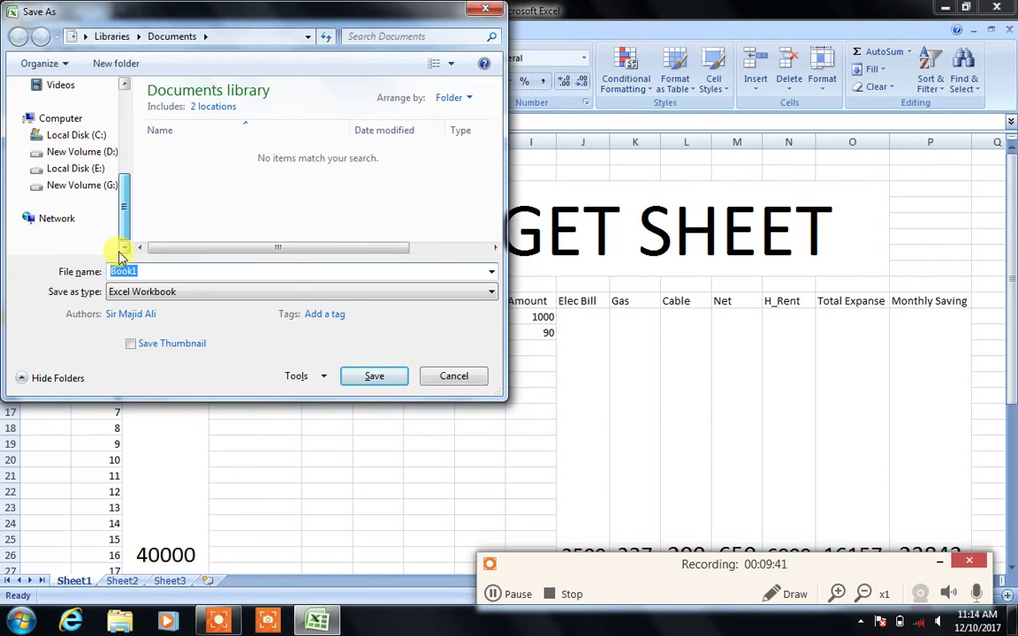
left_click(111, 187)
left_click(187, 143)
double_click(189, 144)
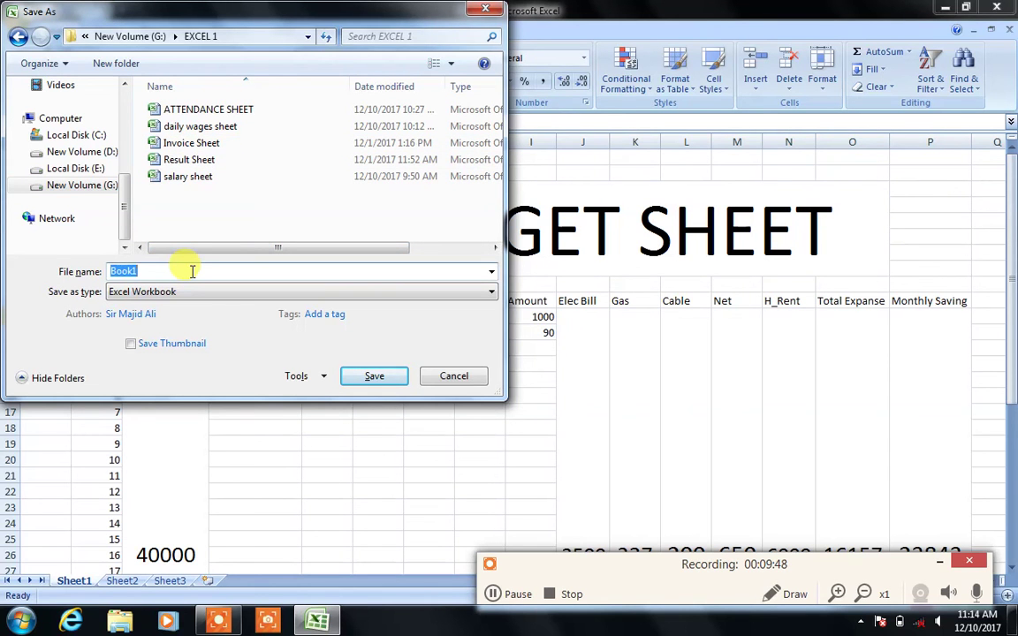
type("budget sheet")
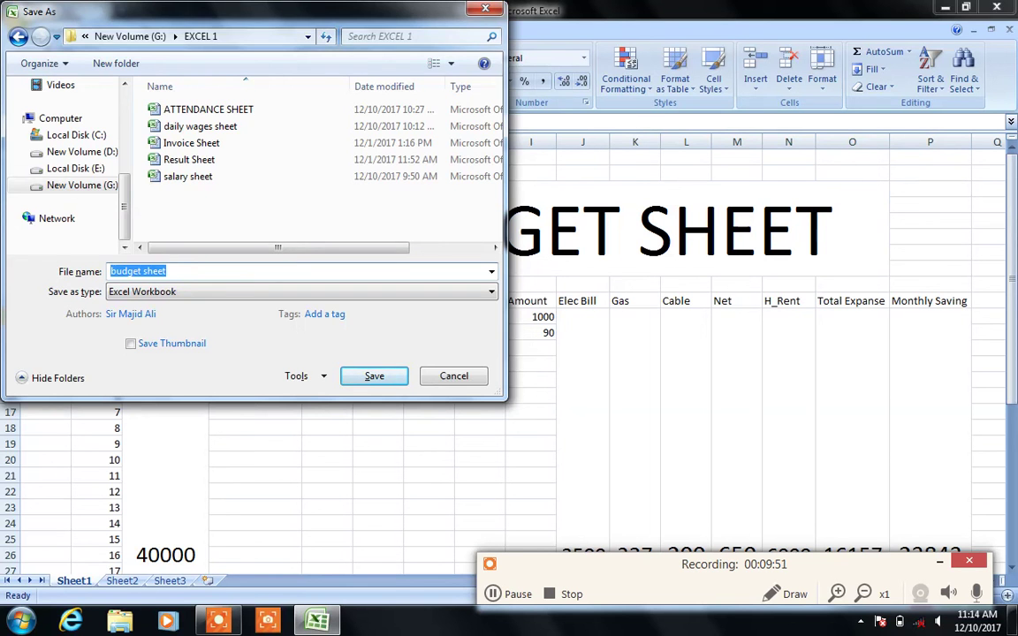
key("Return")
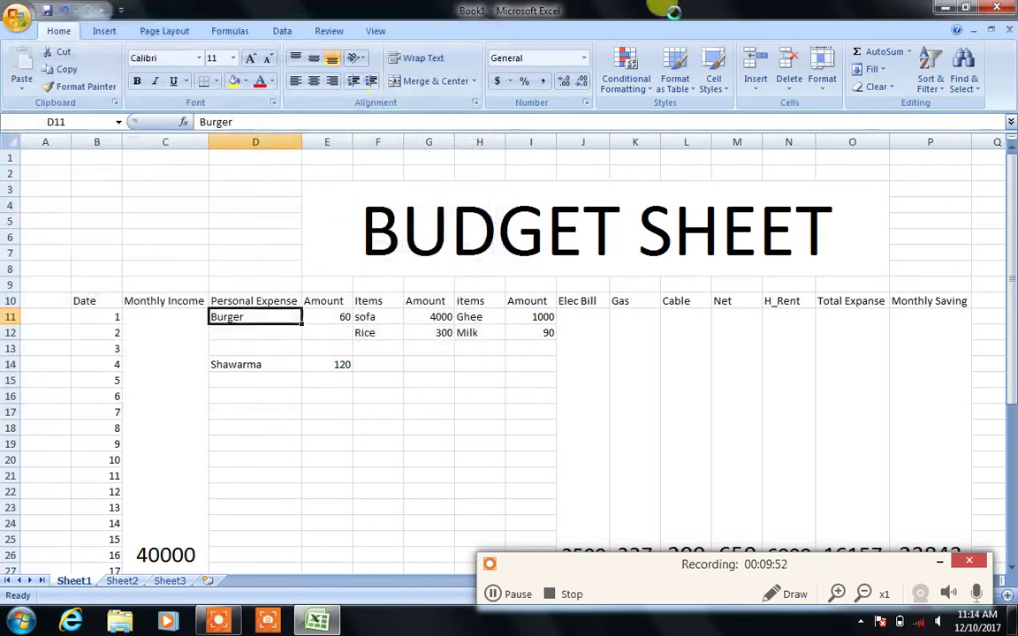
key("alt+F4")
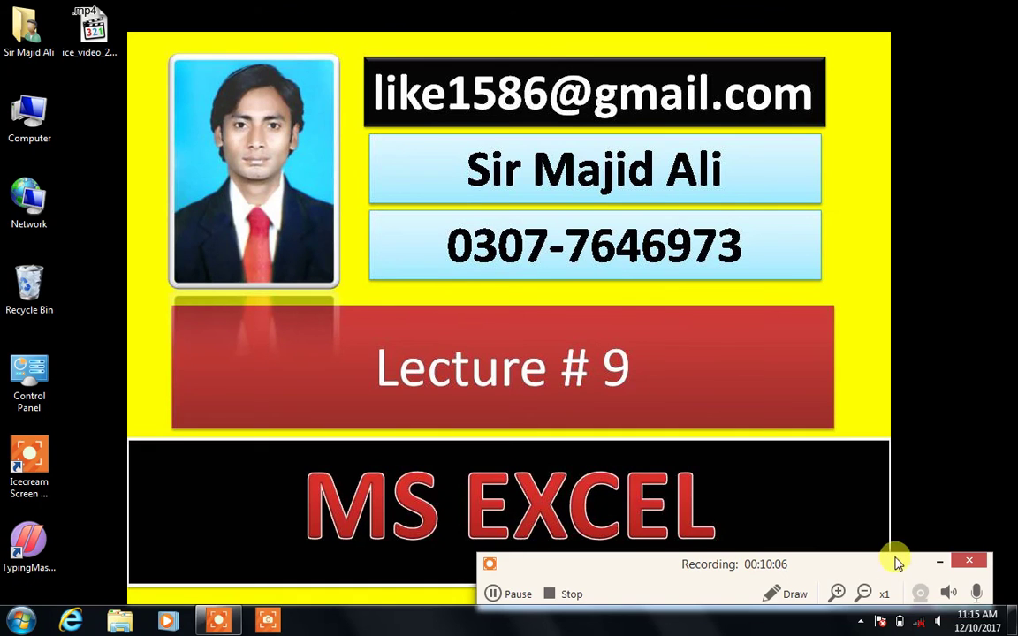
left_click(938, 561)
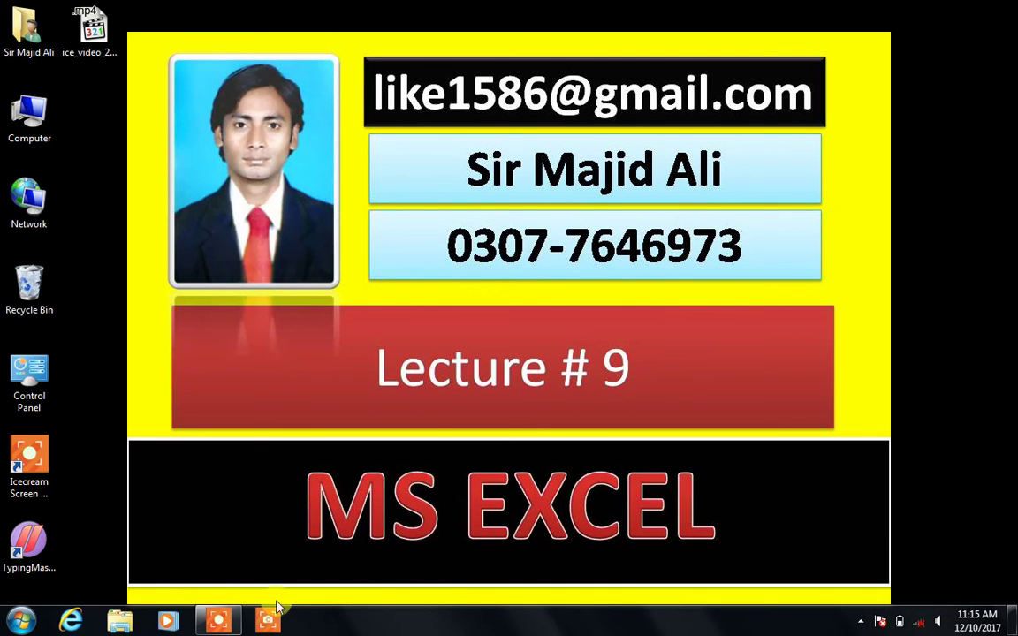